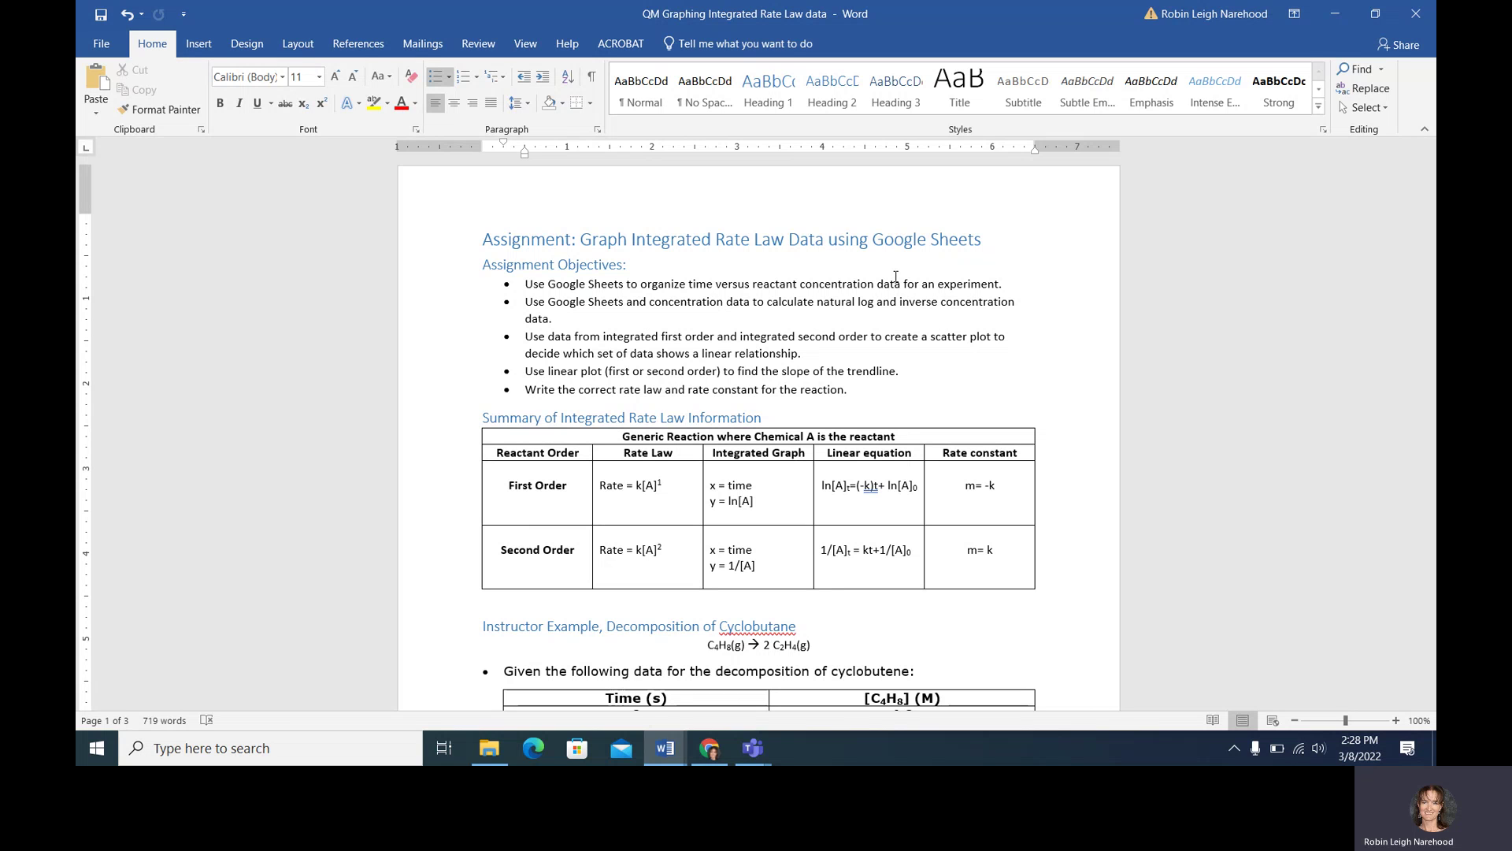
- Examine the assignment's objectives, the integrated rate law summary table, and the cyclobutane decomposition data and its task list
key(Down)
key(Down)
key(Down)
key(Down)
key(Down)
key(Down)
key(Down)
key(Down)
key(Down)
key(Down)
key(Down)
key(Down)
key(Down)
key(Down)
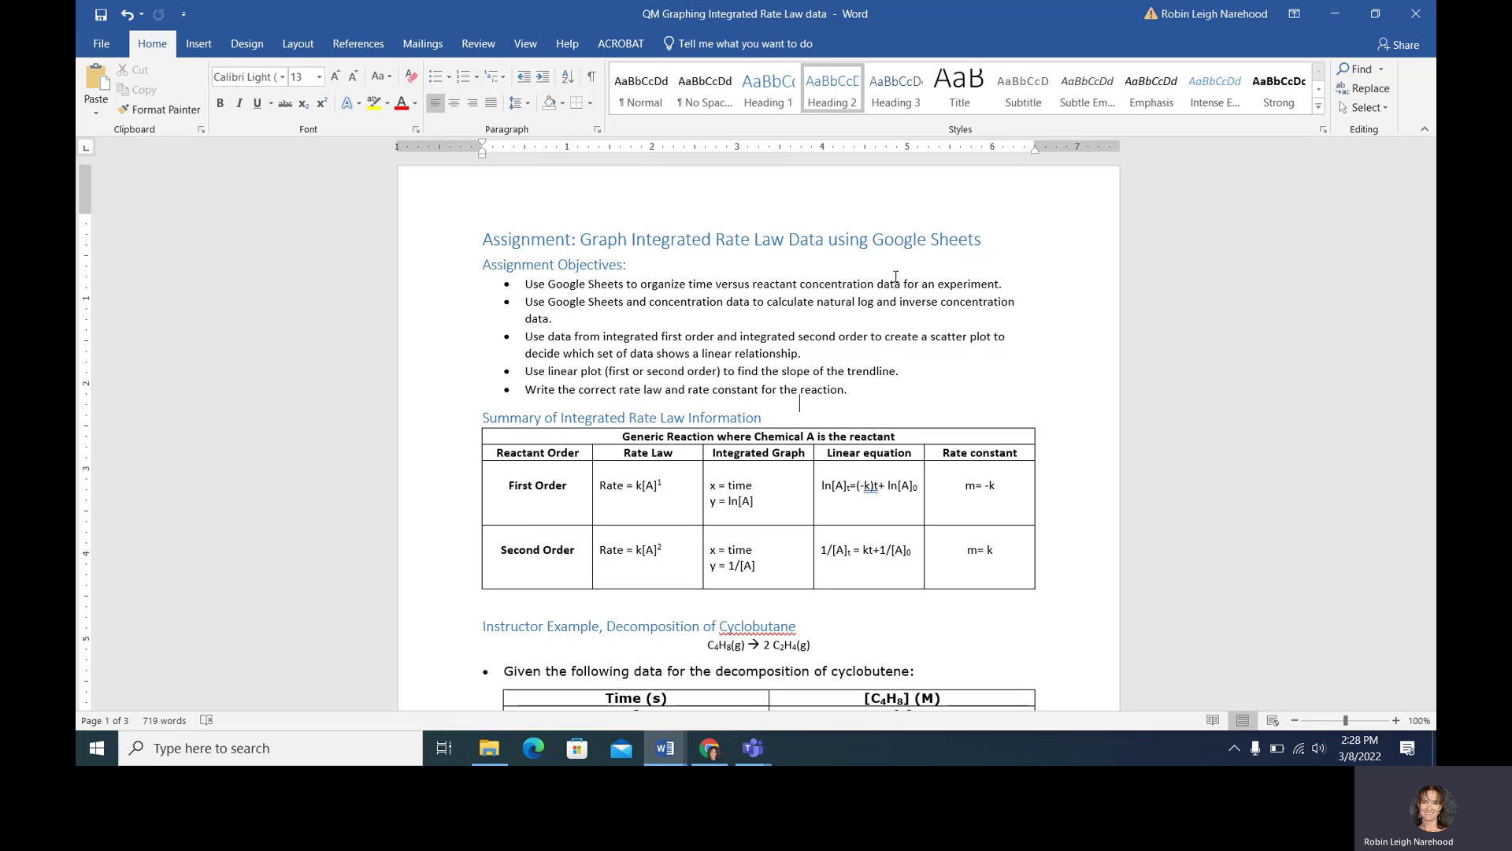
key(Down)
key(Down)
key(Down)
key(Down)
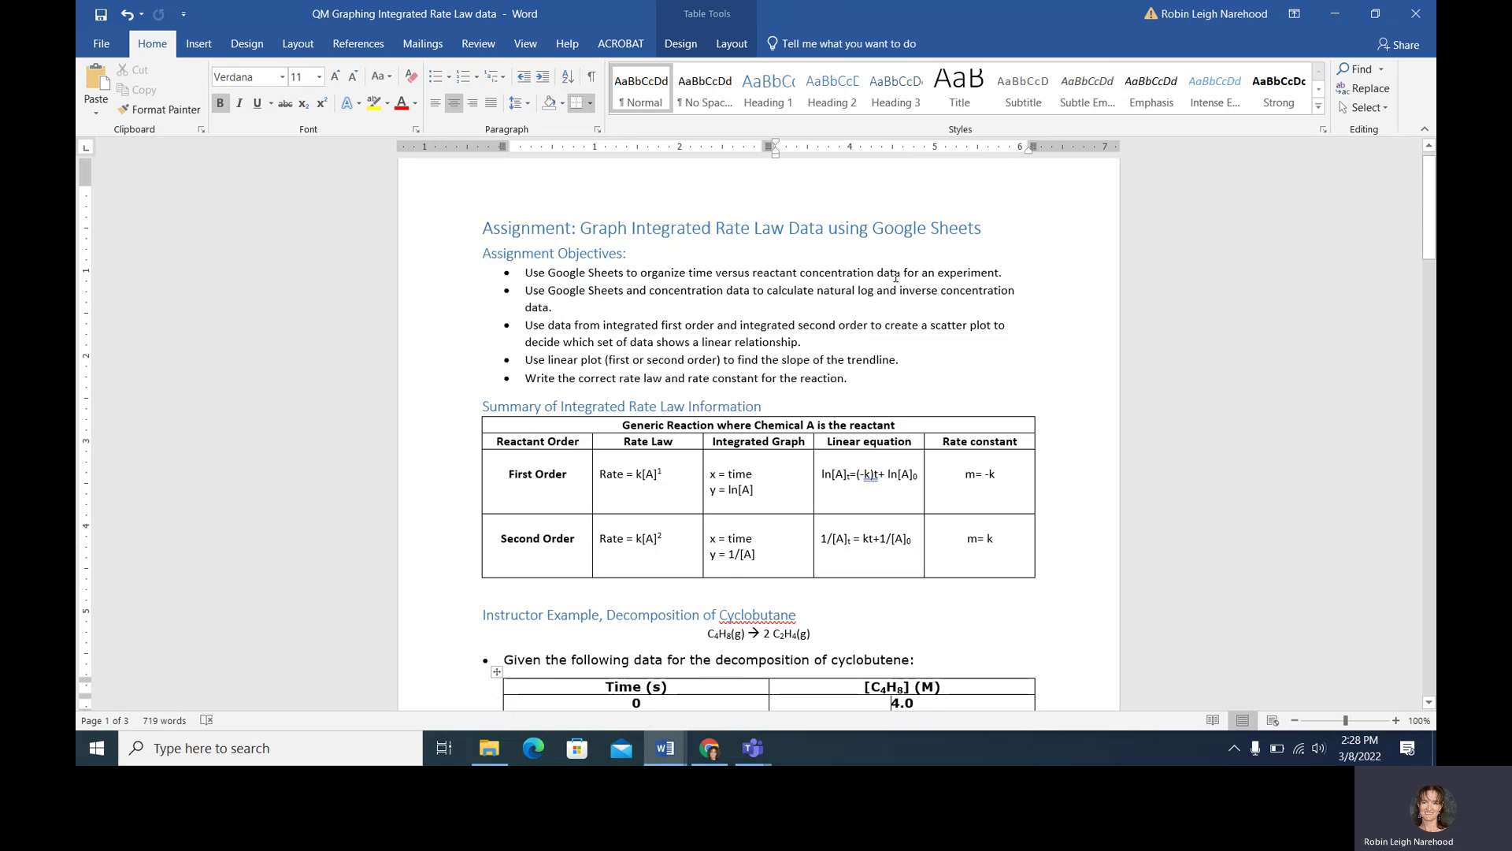
key(Down)
key(Down)
key(Down)
key(Down)
key(Down)
key(Down)
key(Down)
key(Down)
key(Down)
key(Down)
key(Down)
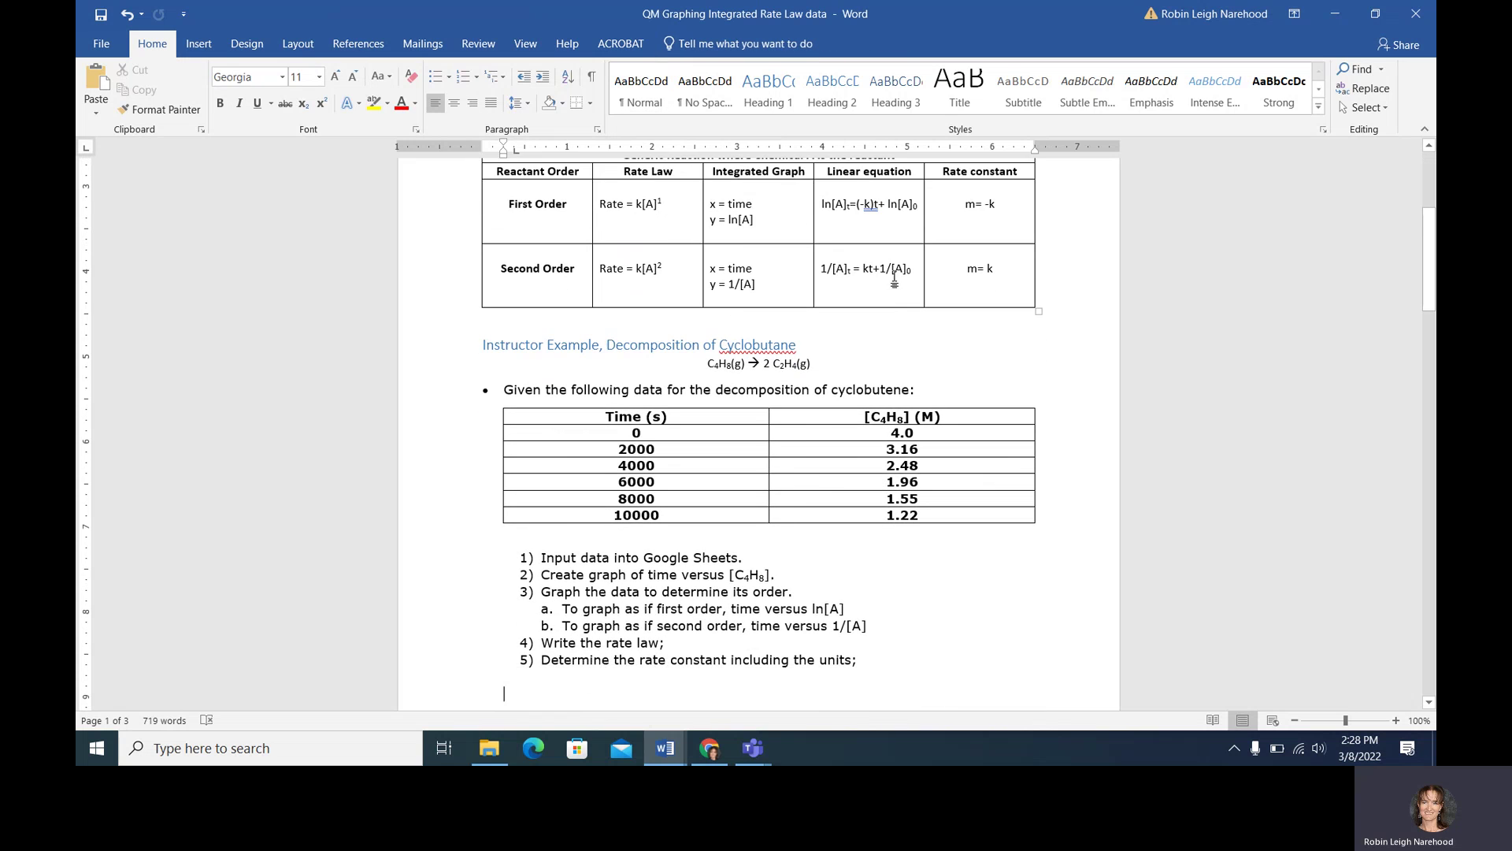
key(Down)
key(Up)
key(Up)
key(Up)
key(Up)
key(Up)
key(Up)
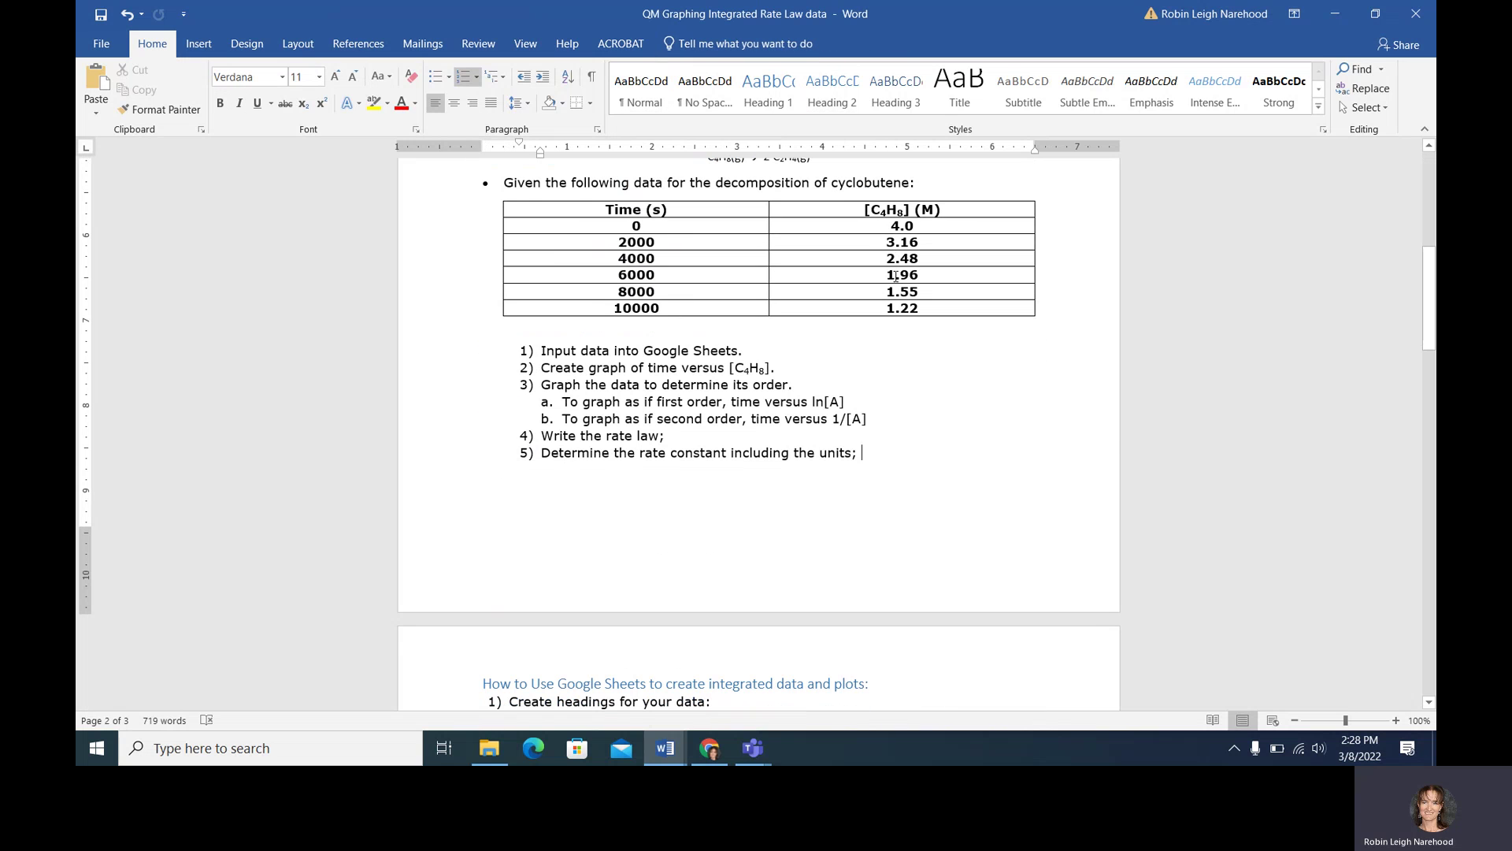
key(Up)
key(Up)
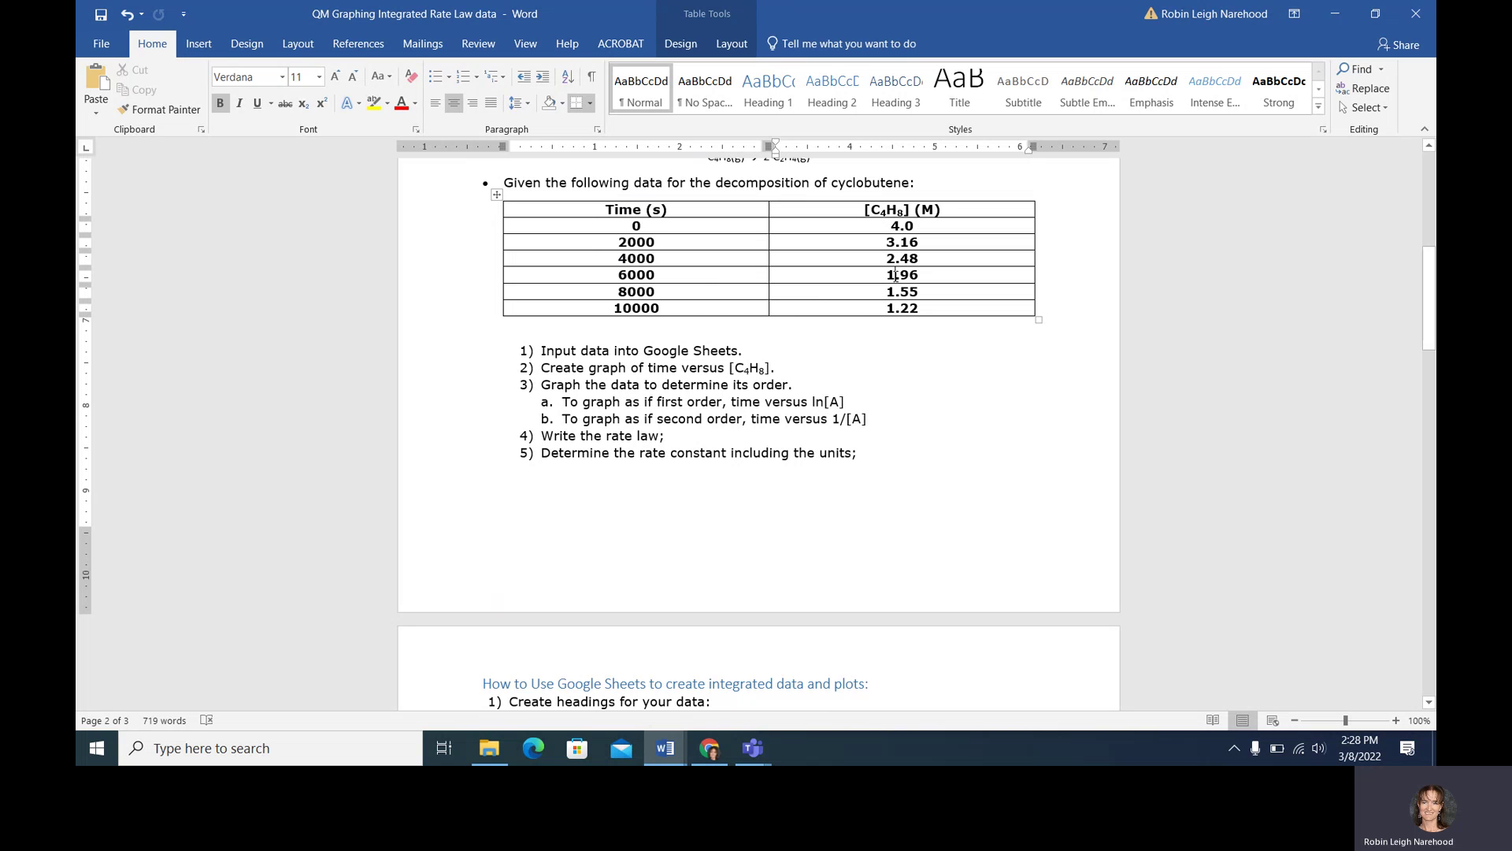
- Place the assignment document side by side with the Google Sheets window and create a blank spreadsheet
click(1384, 22)
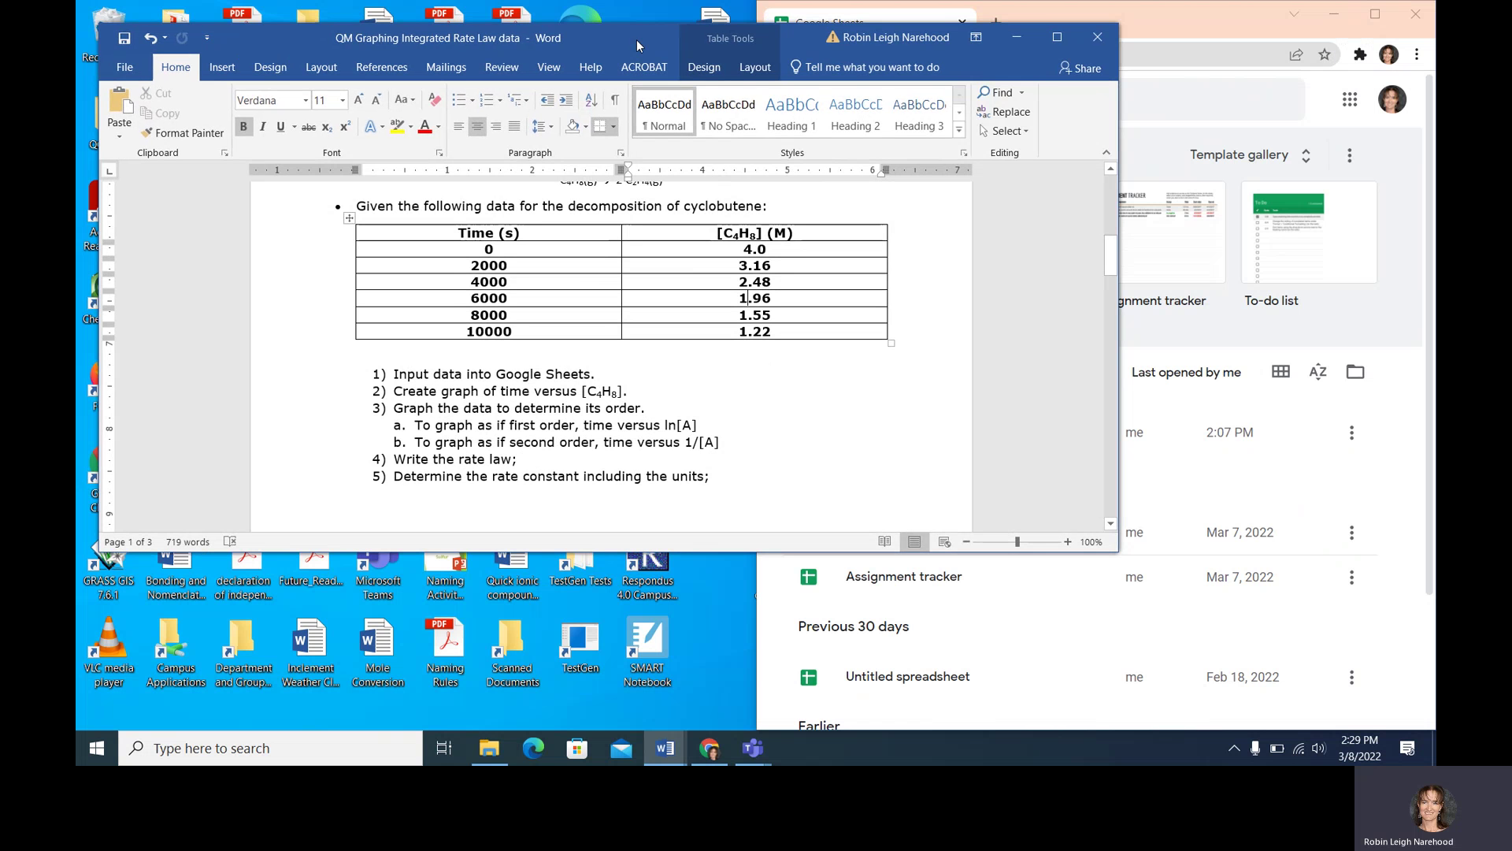
drag(637, 39, 78, 32)
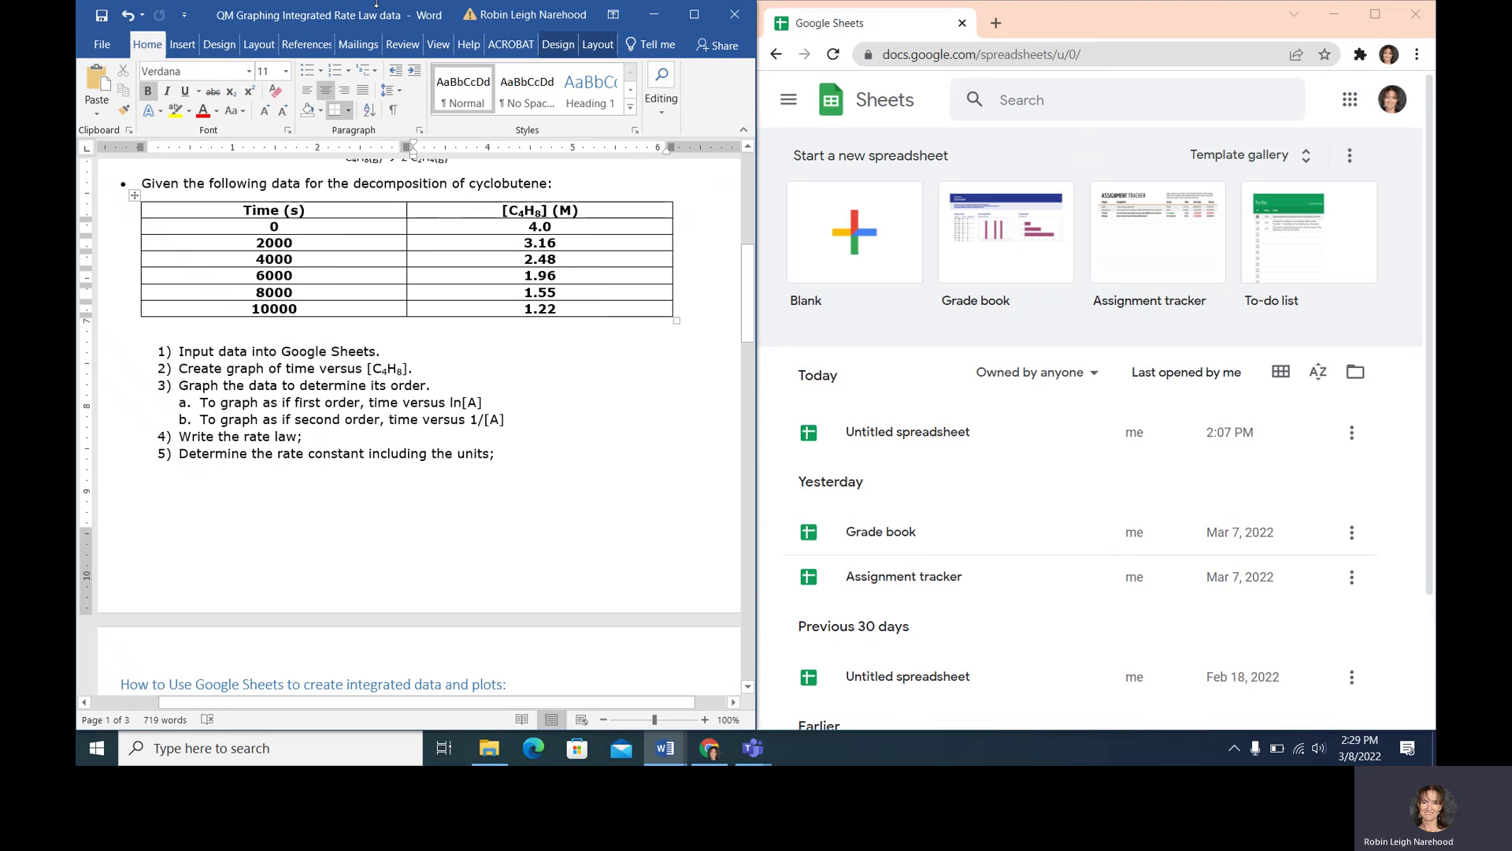
click(900, 252)
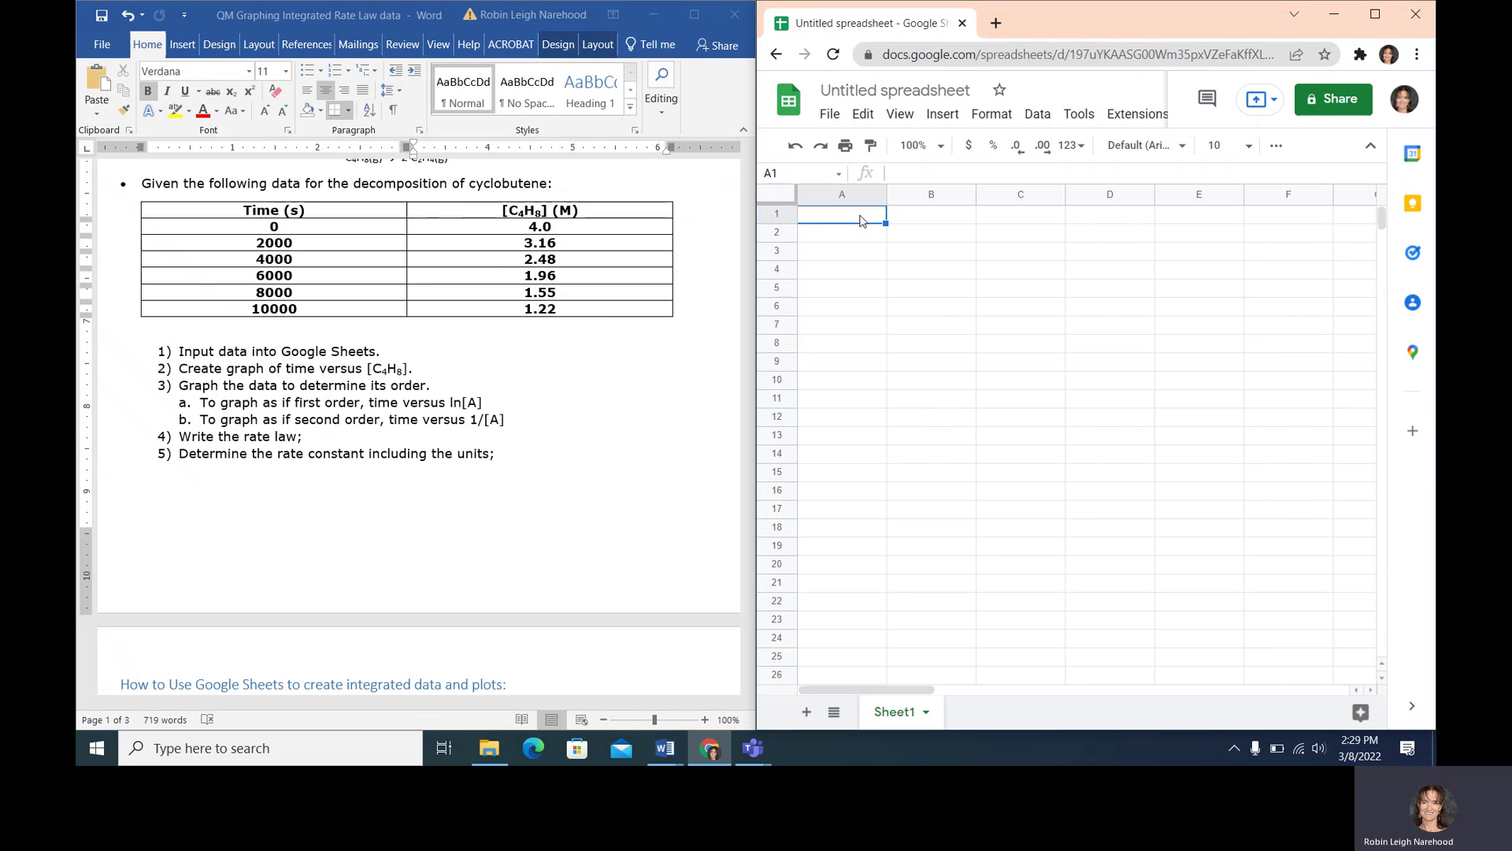
- Enter the heading "Time (s)" in A1 and copy the "[C4H8] (M)" heading from the document's data table into B1
text(Time (s)
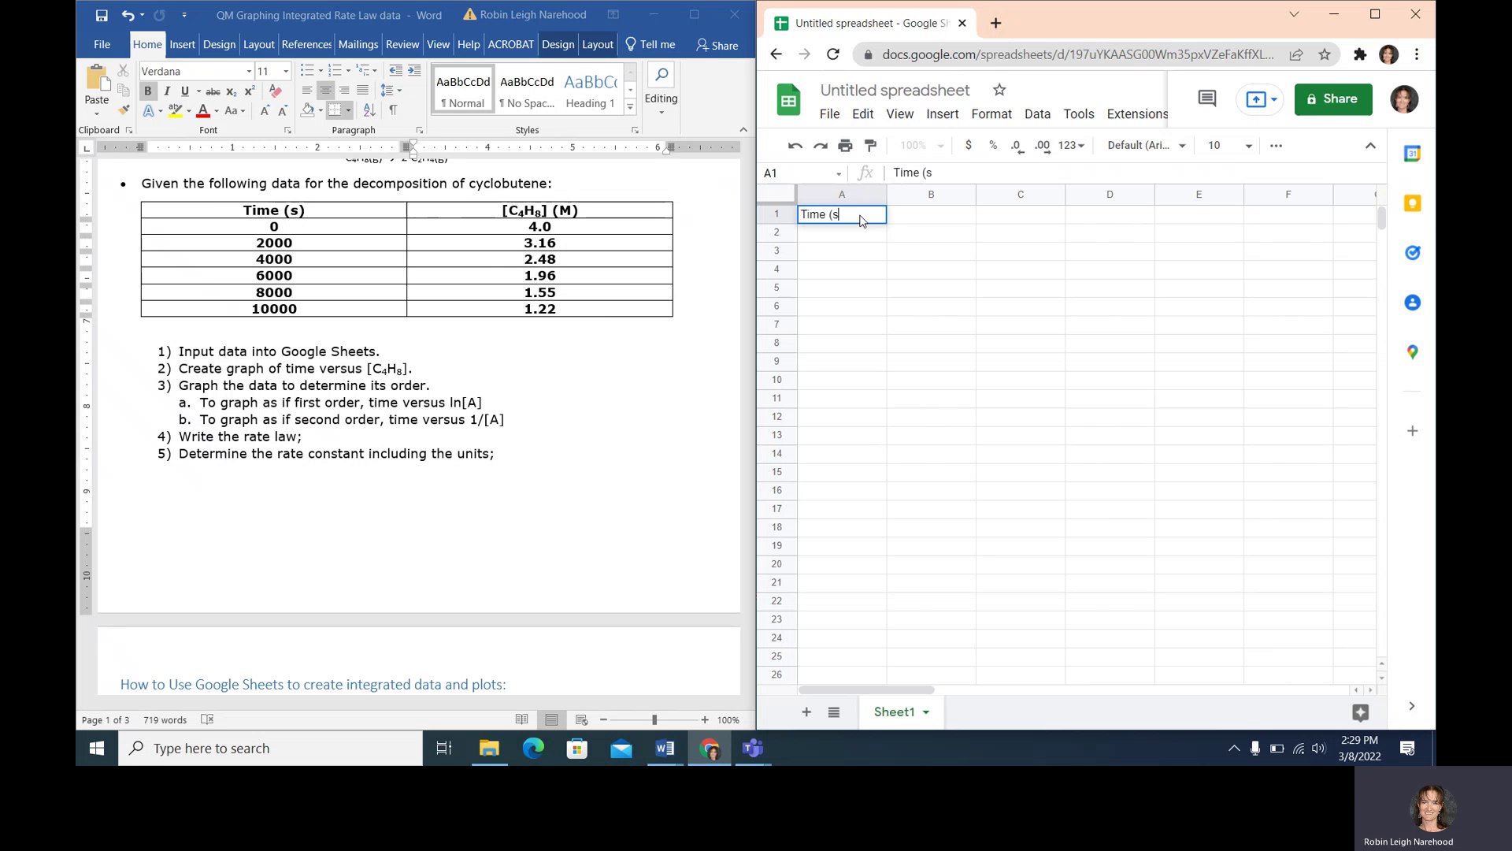
text())
key(Tab)
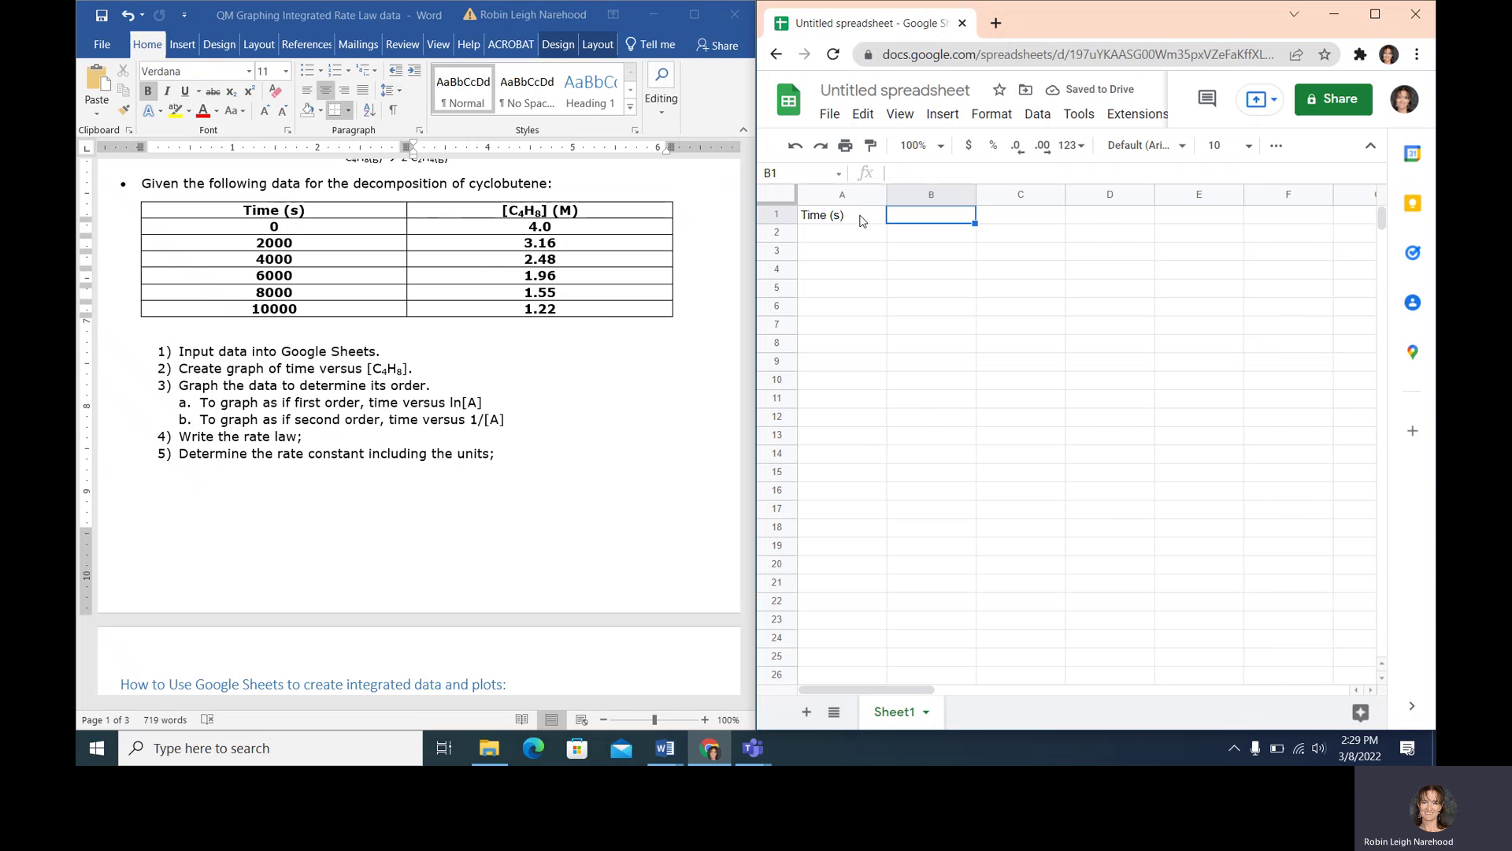
click(592, 210)
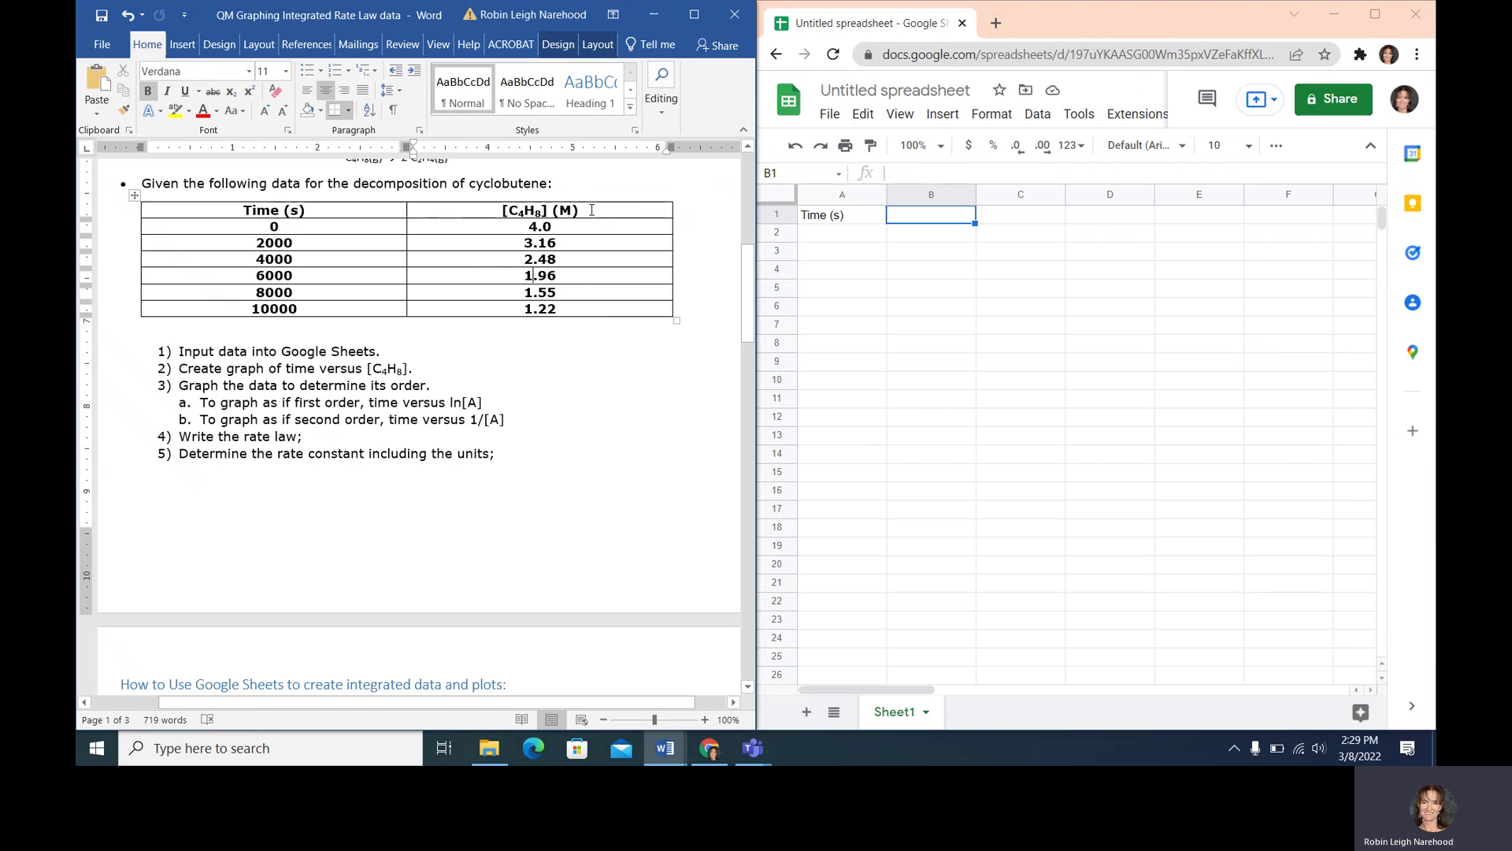
drag(591, 211, 505, 214)
key(ctrl+c)
click(927, 228)
click(923, 221)
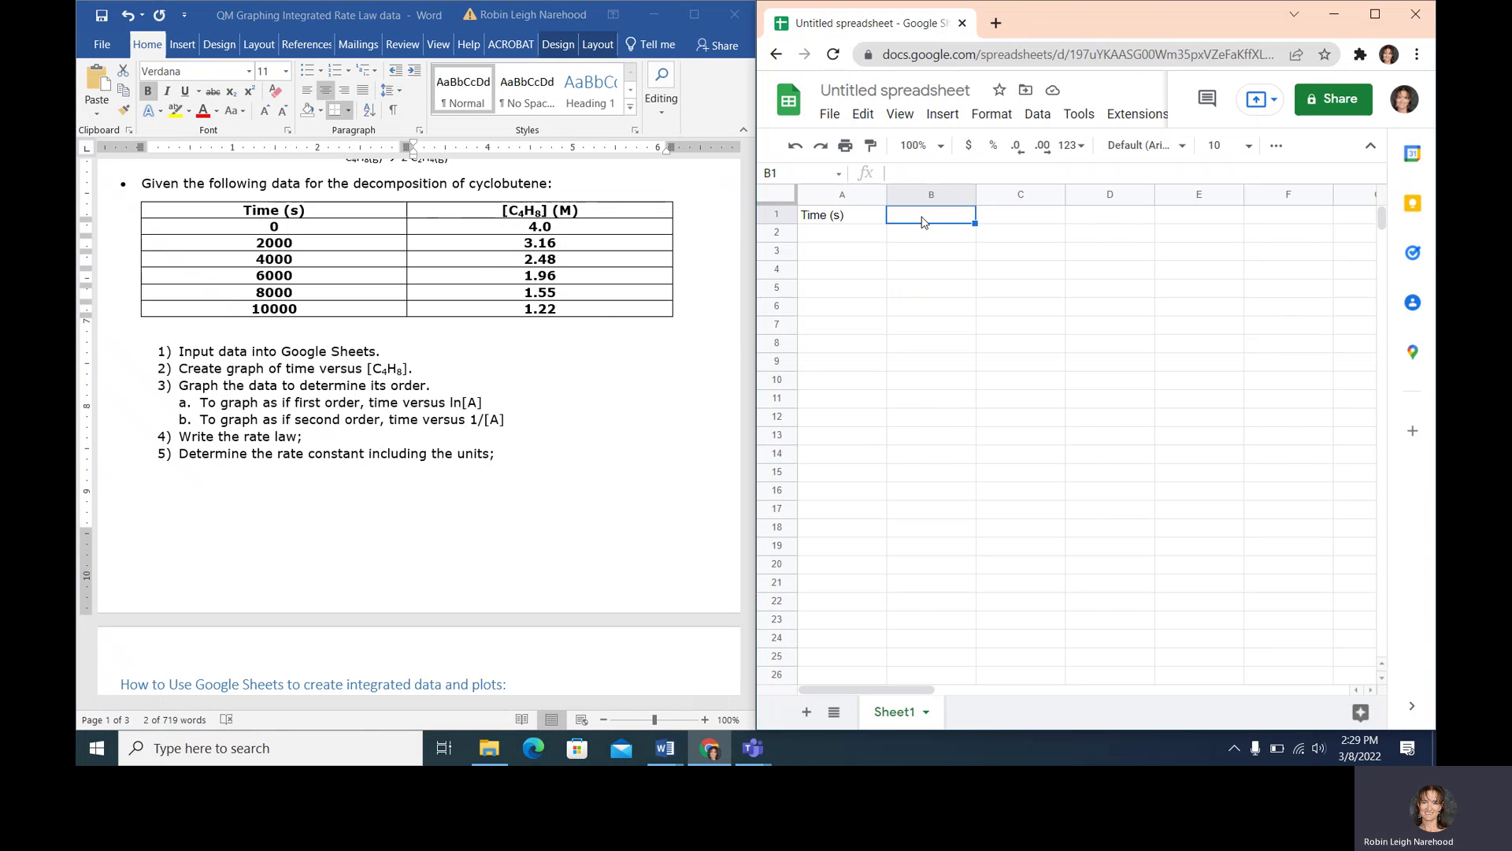
key(ctrl+v)
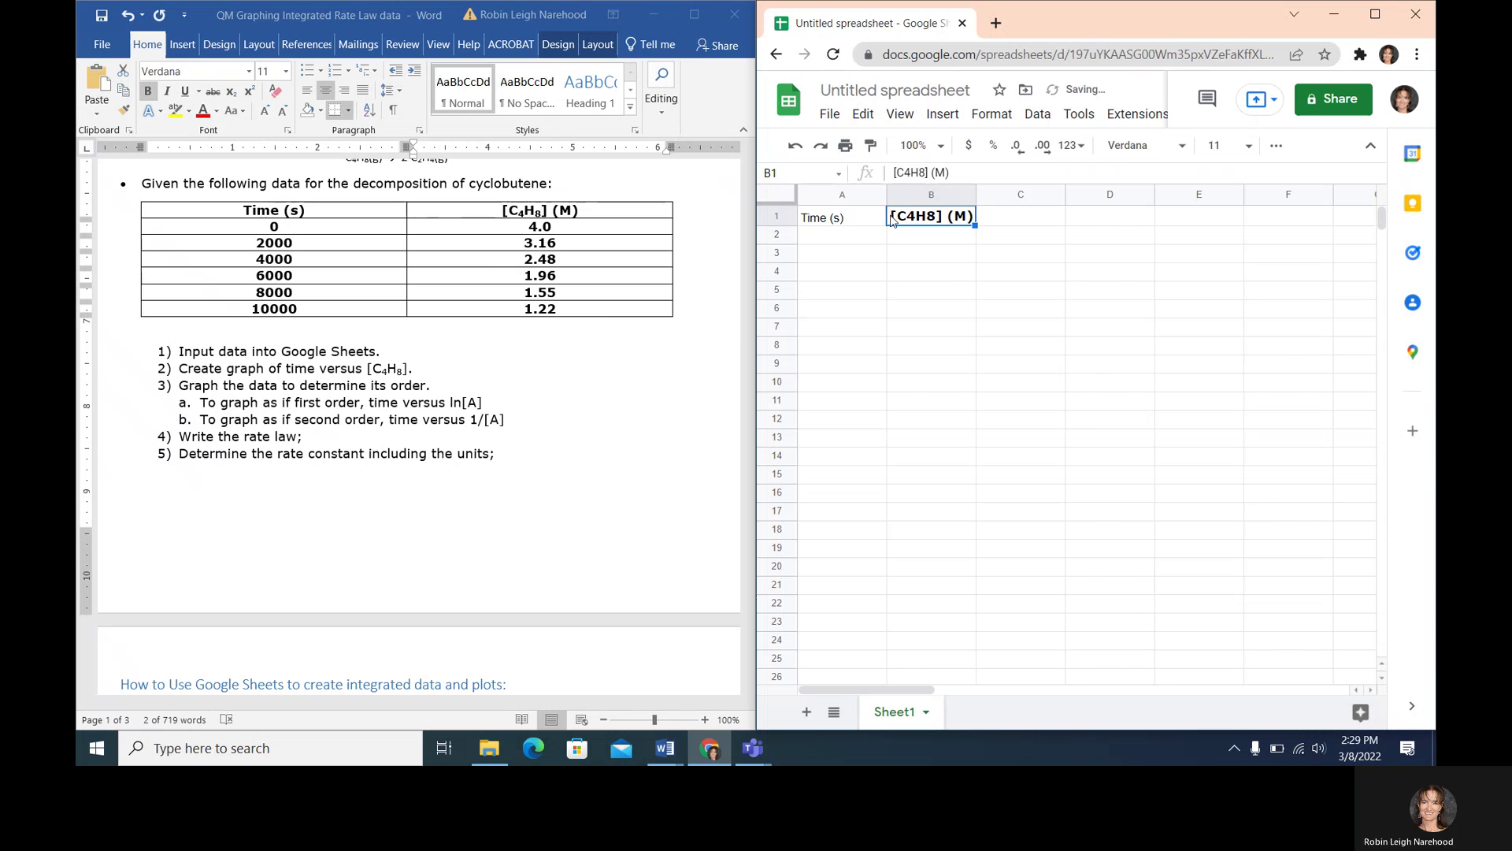
- Enter the time values 0, 2000, 4000, 6000, 8000 and 10000 in cells A2 to A7
click(859, 240)
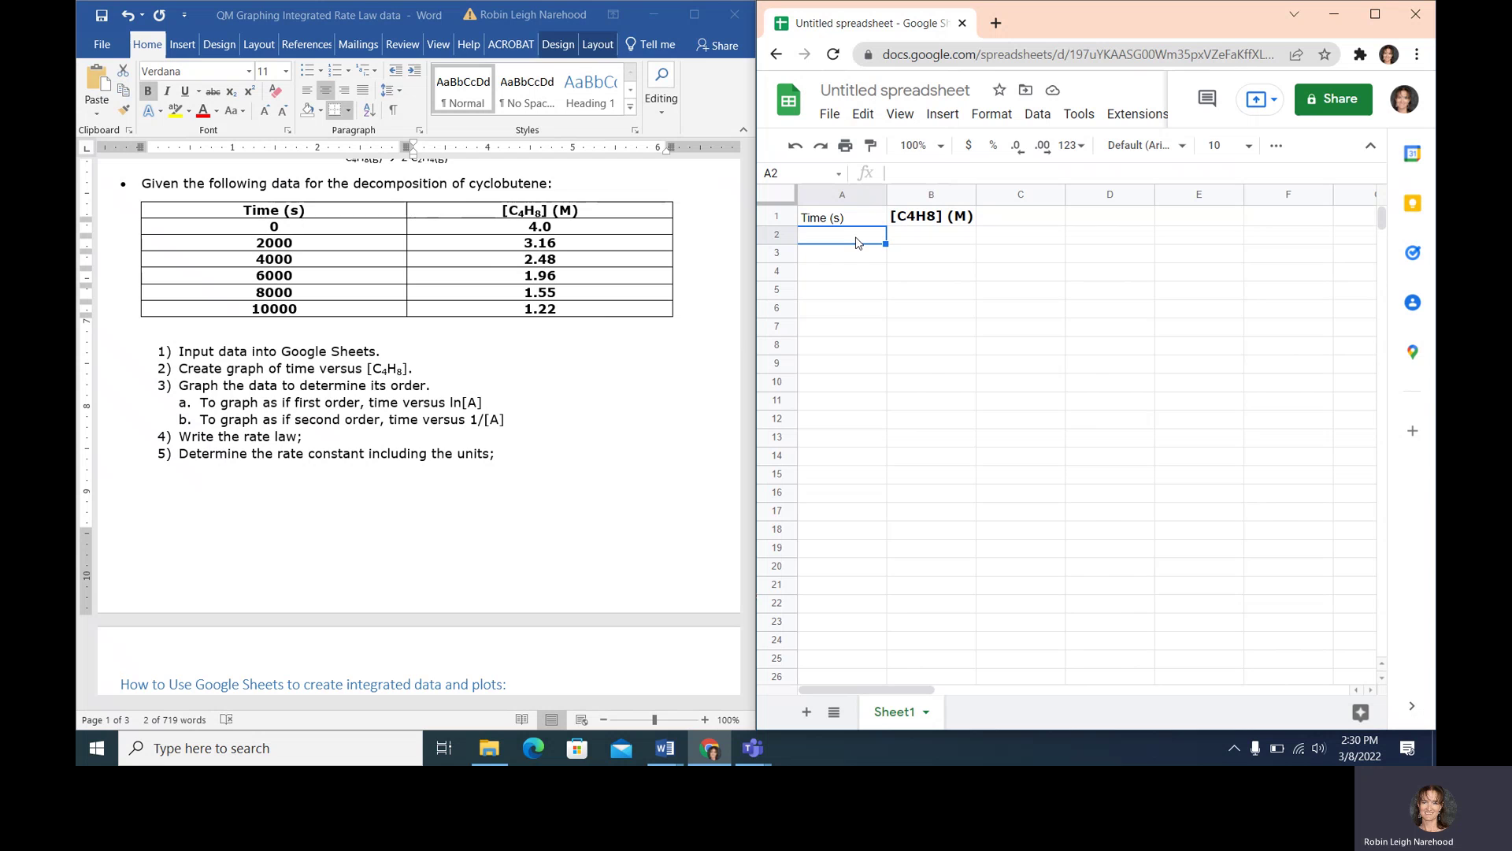
text(0)
key(Return)
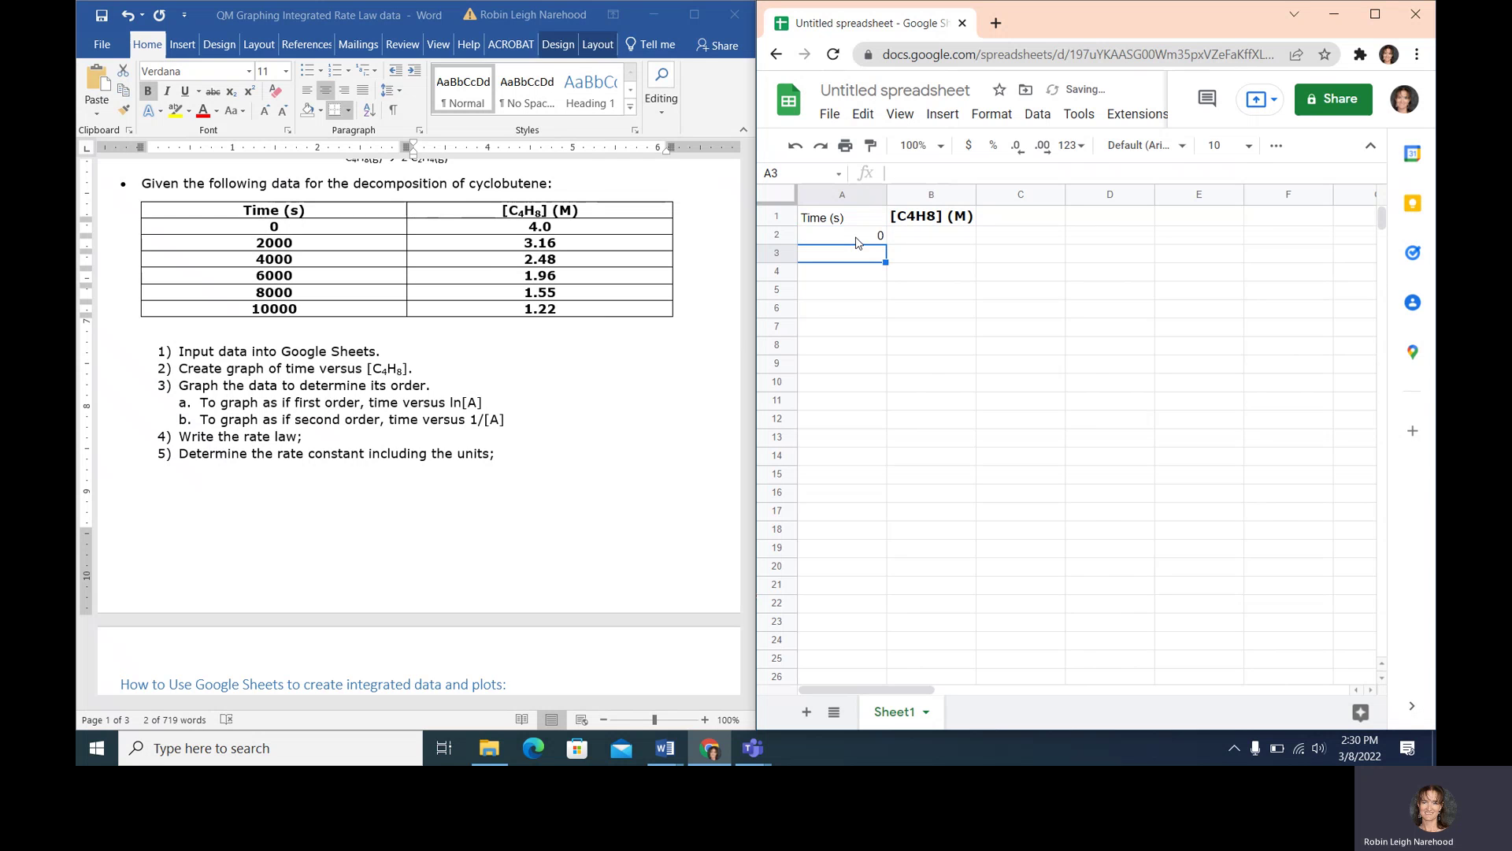
text(2000)
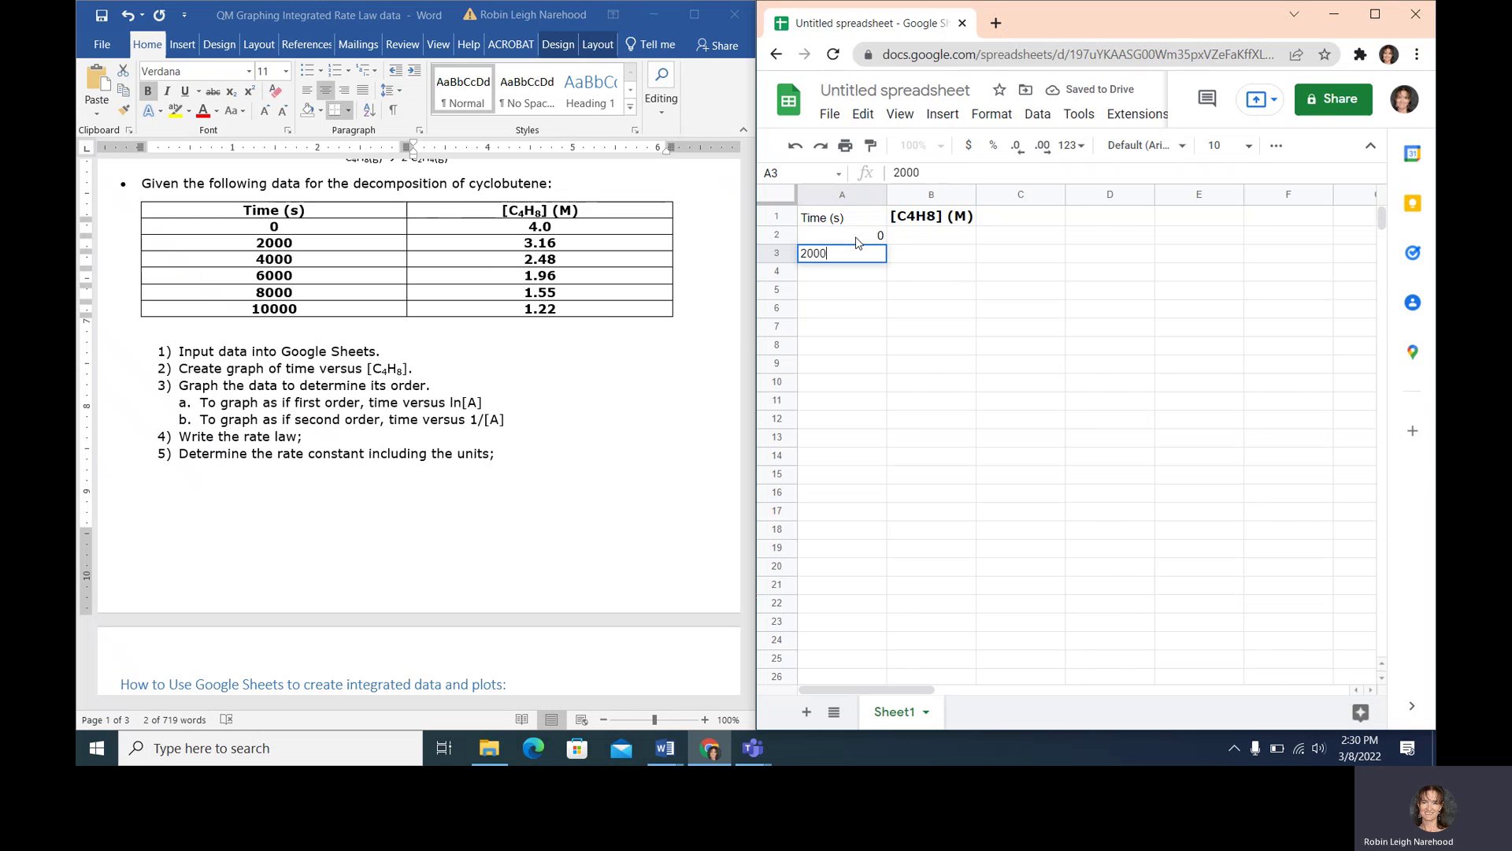
key(Return)
text(4000)
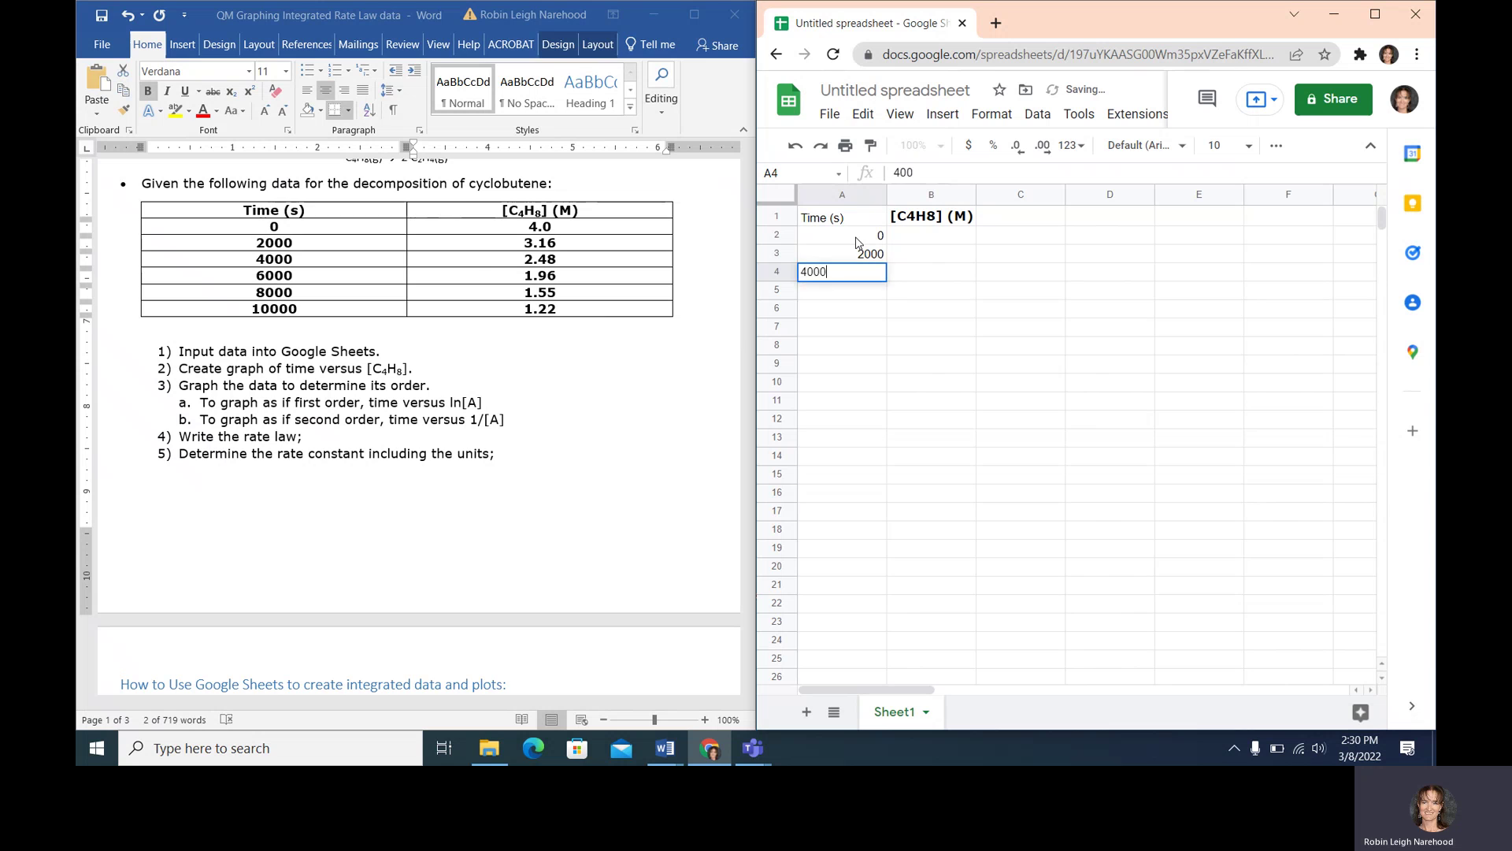
key(Return)
text(6000)
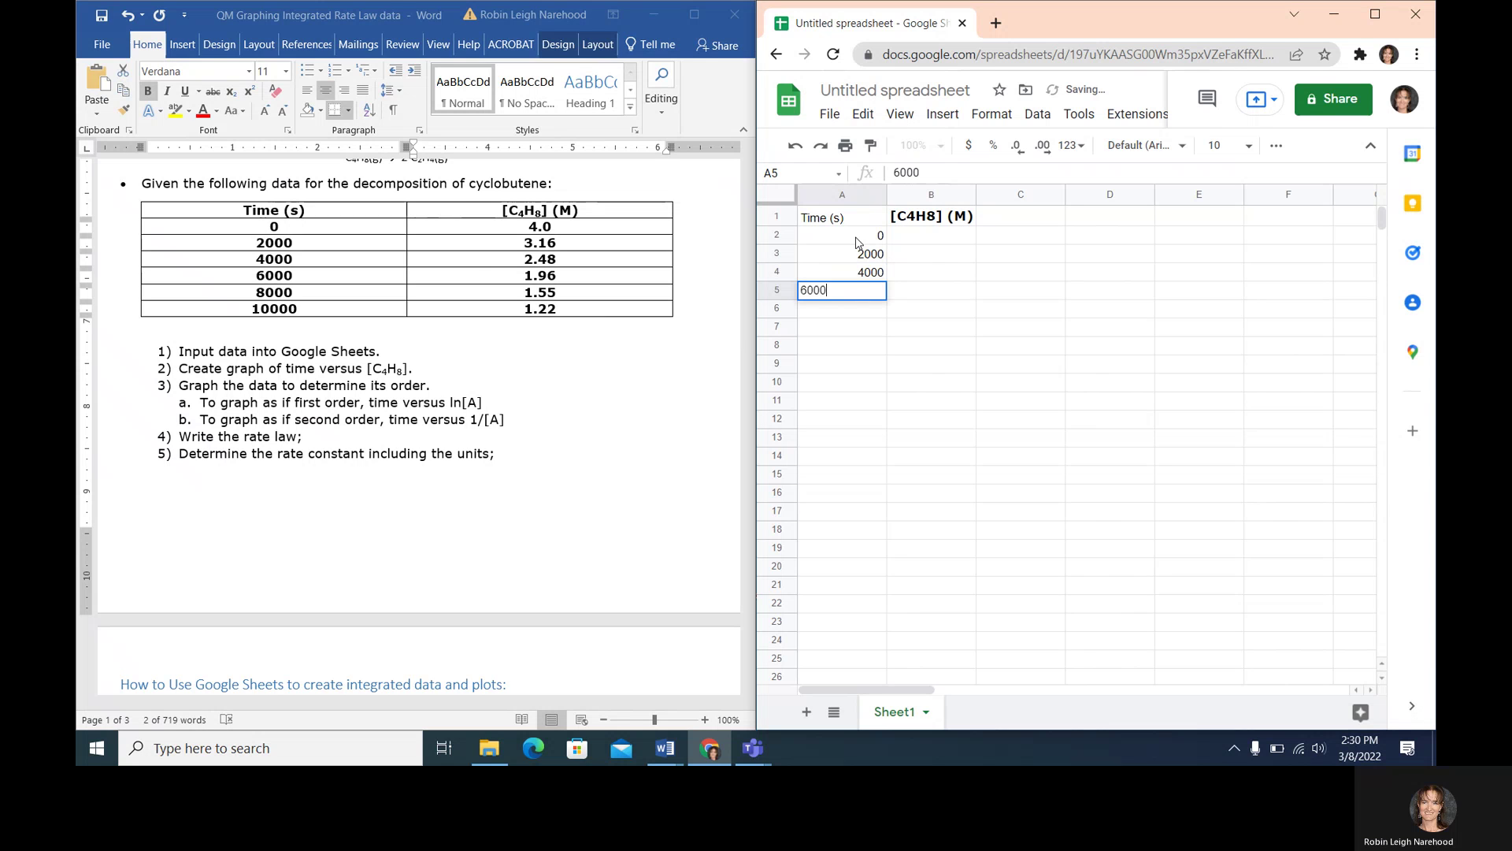
key(Return)
text(8000)
key(Return)
text(1000)
key(Return)
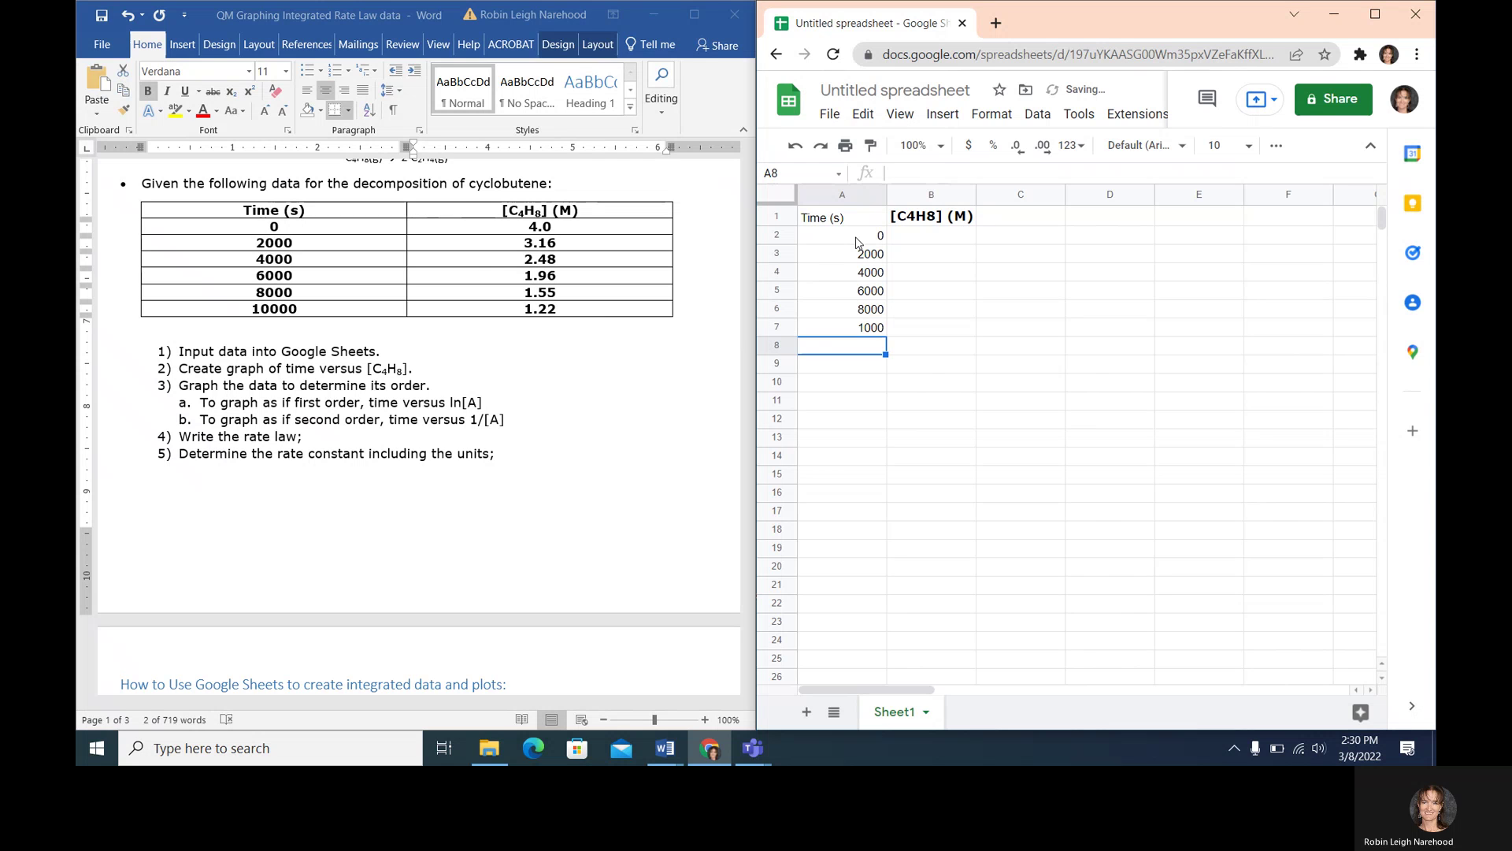
key(Up)
key(Return)
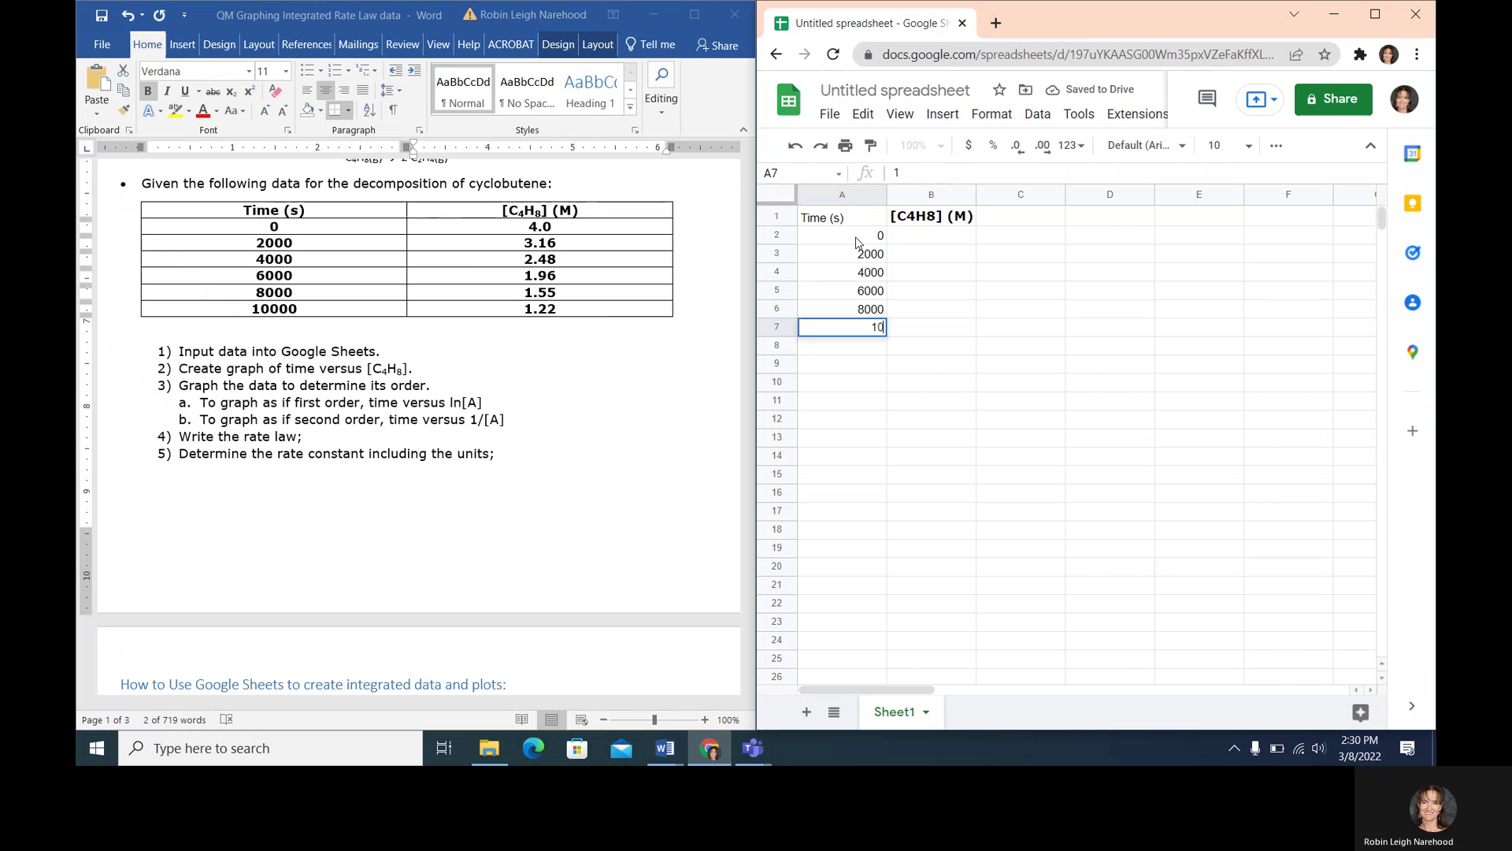
text(000)
key(Return)
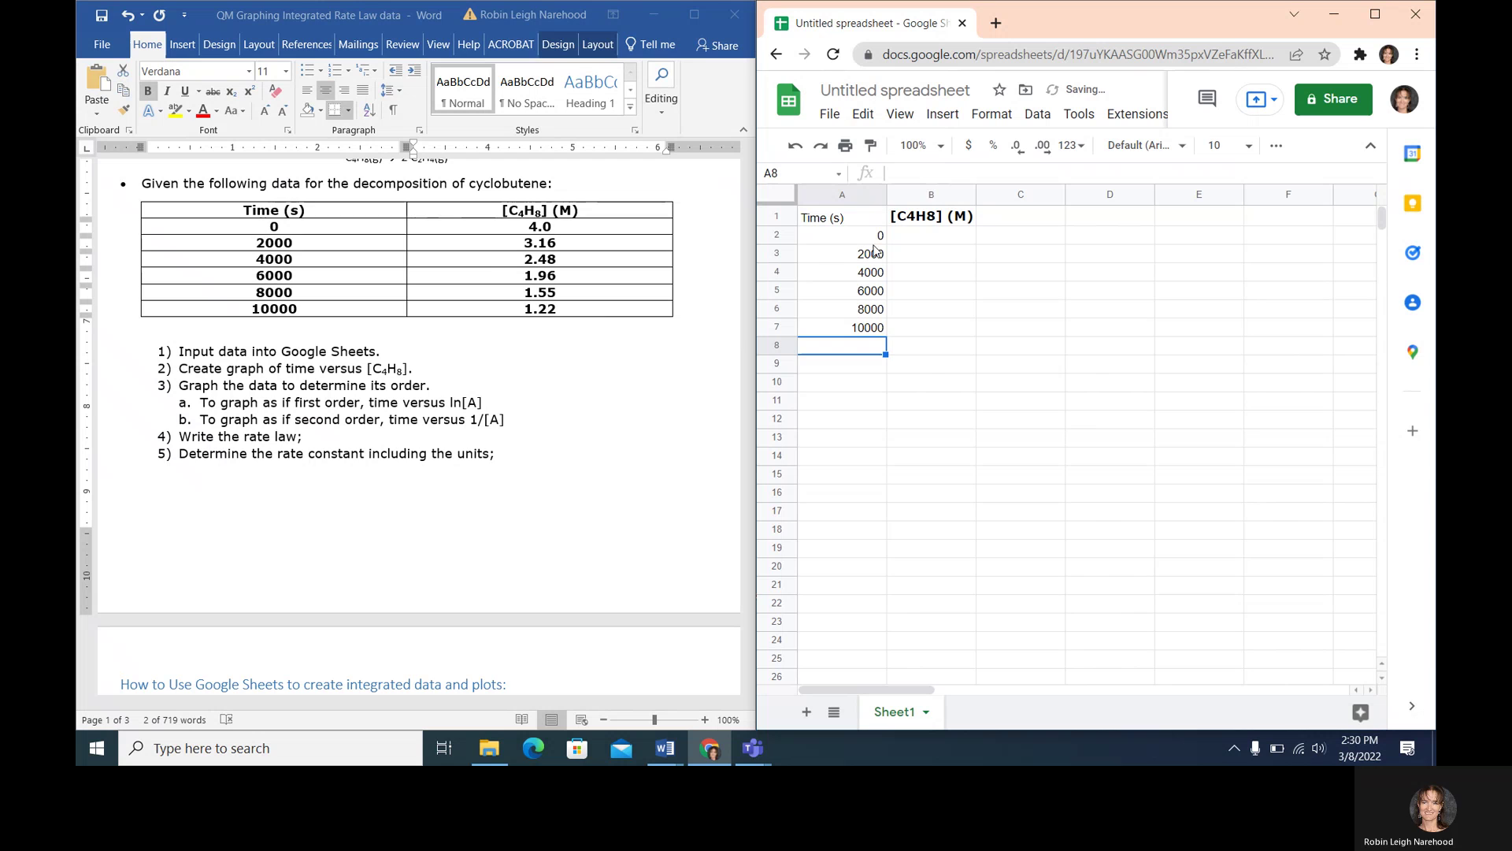
- Enter the concentrations 4.0, 3.16, 2.48, 1.96, 1.55 and 1.22 in B2 to B7, and display B2 with one decimal place
click(929, 241)
text(4.0)
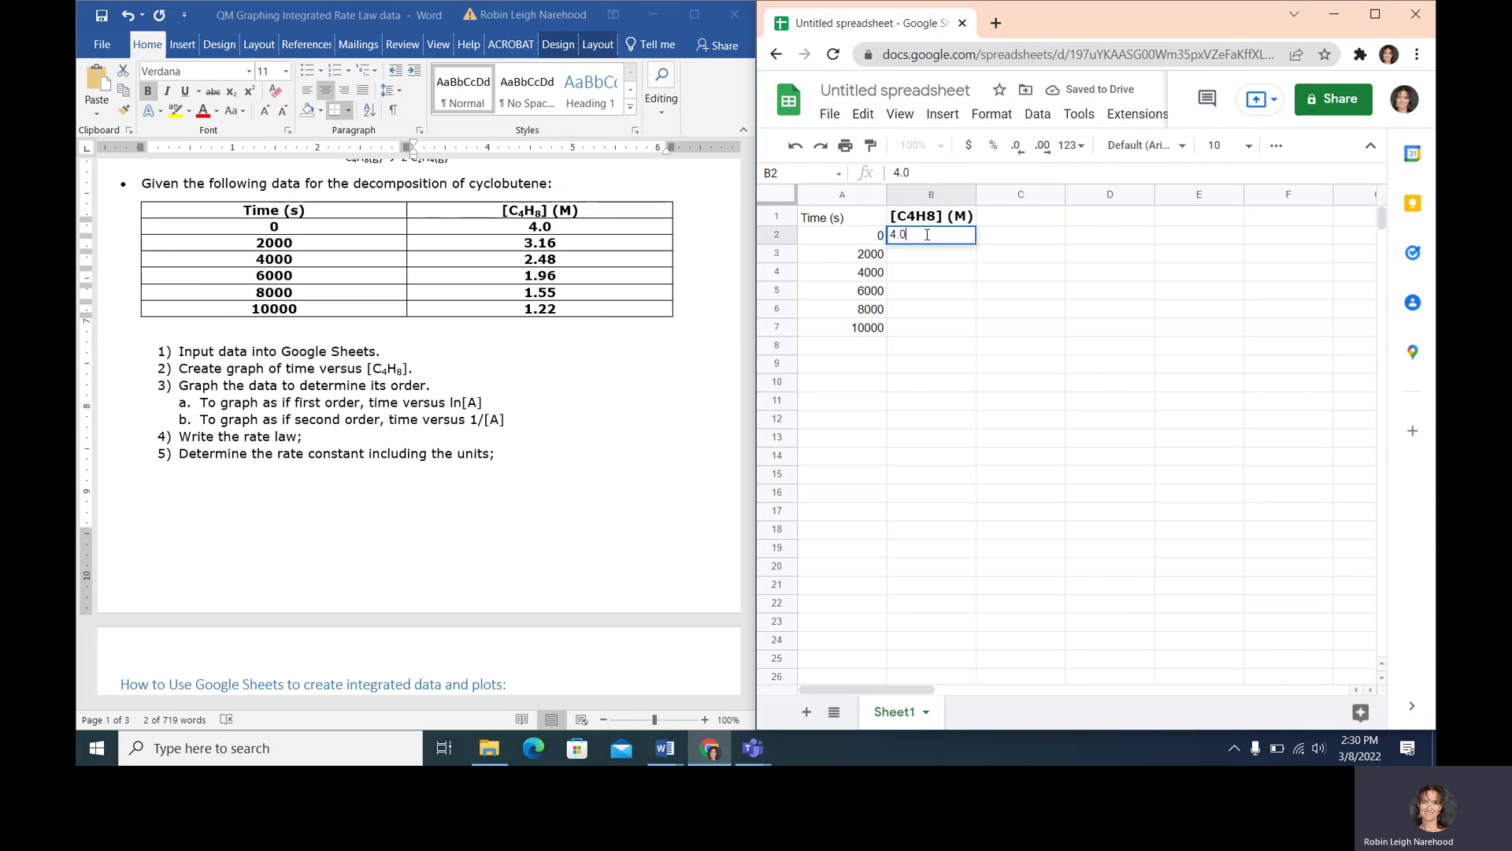
key(Return)
text(3.16)
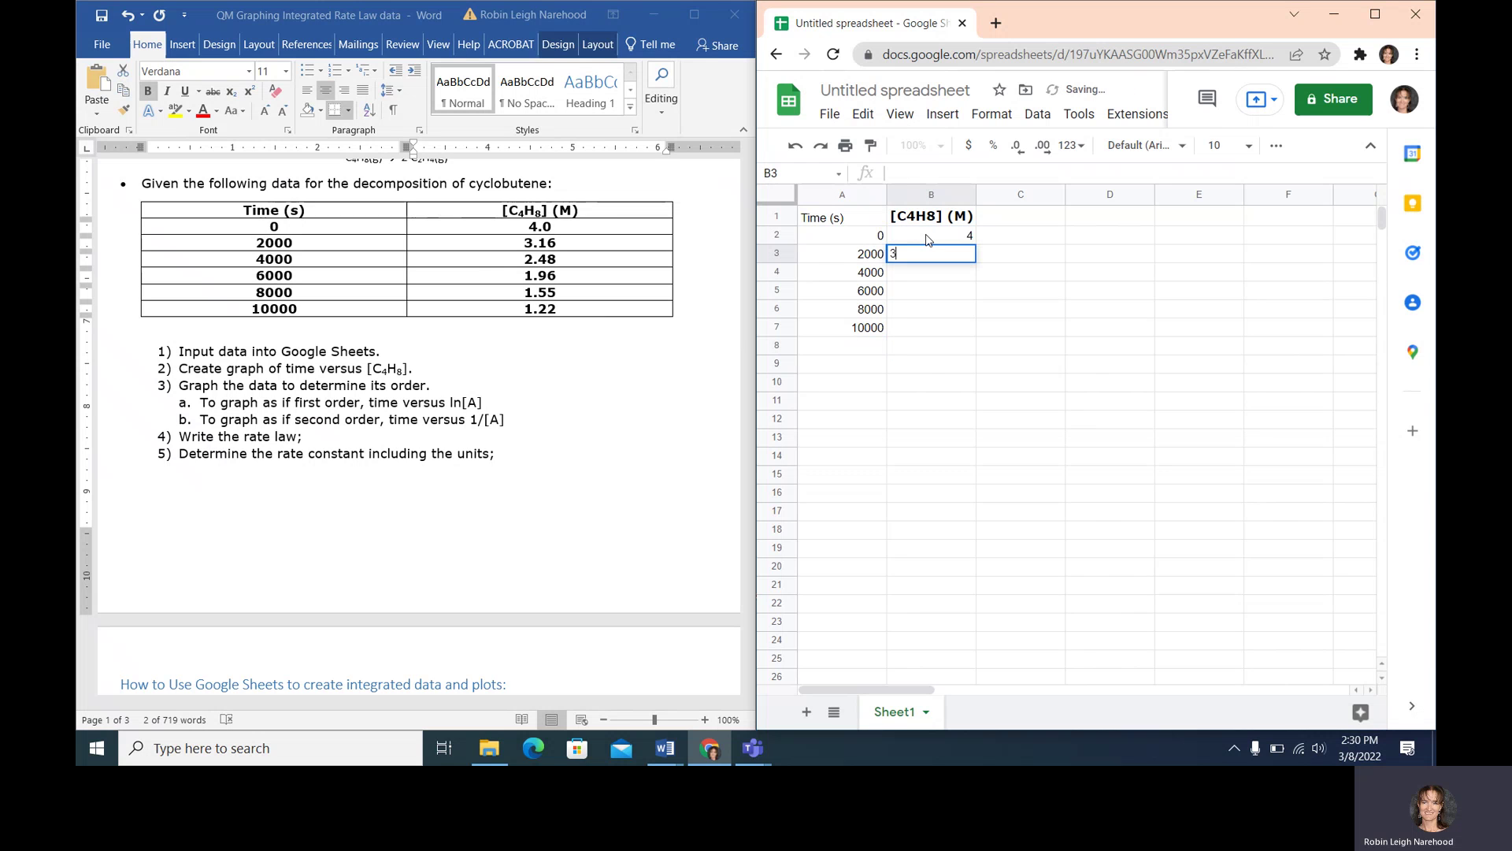
key(Return)
text(2.48)
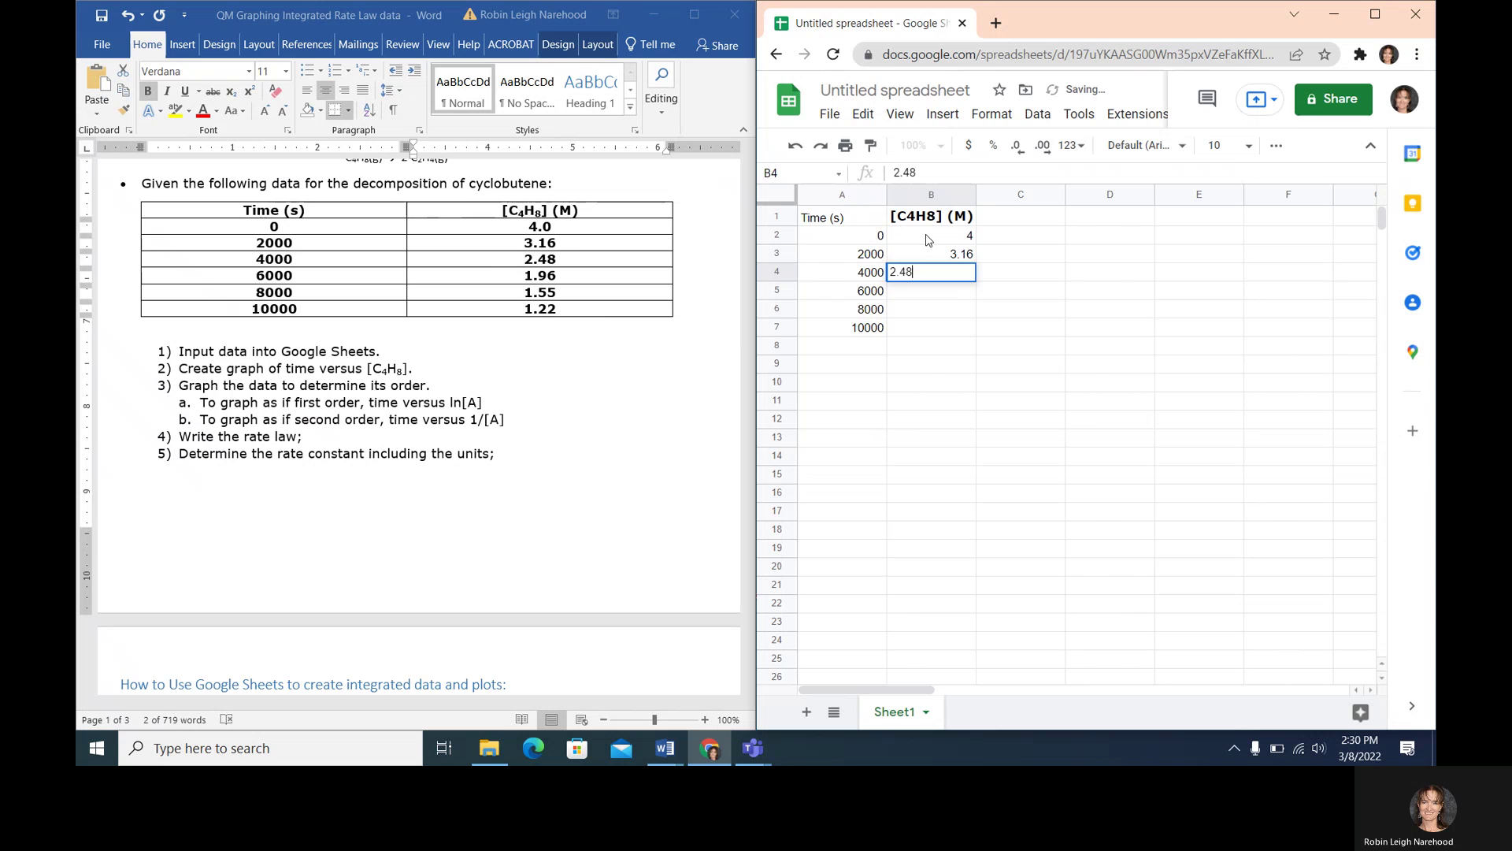
key(Return)
text(1.96)
key(Return)
text(1.55)
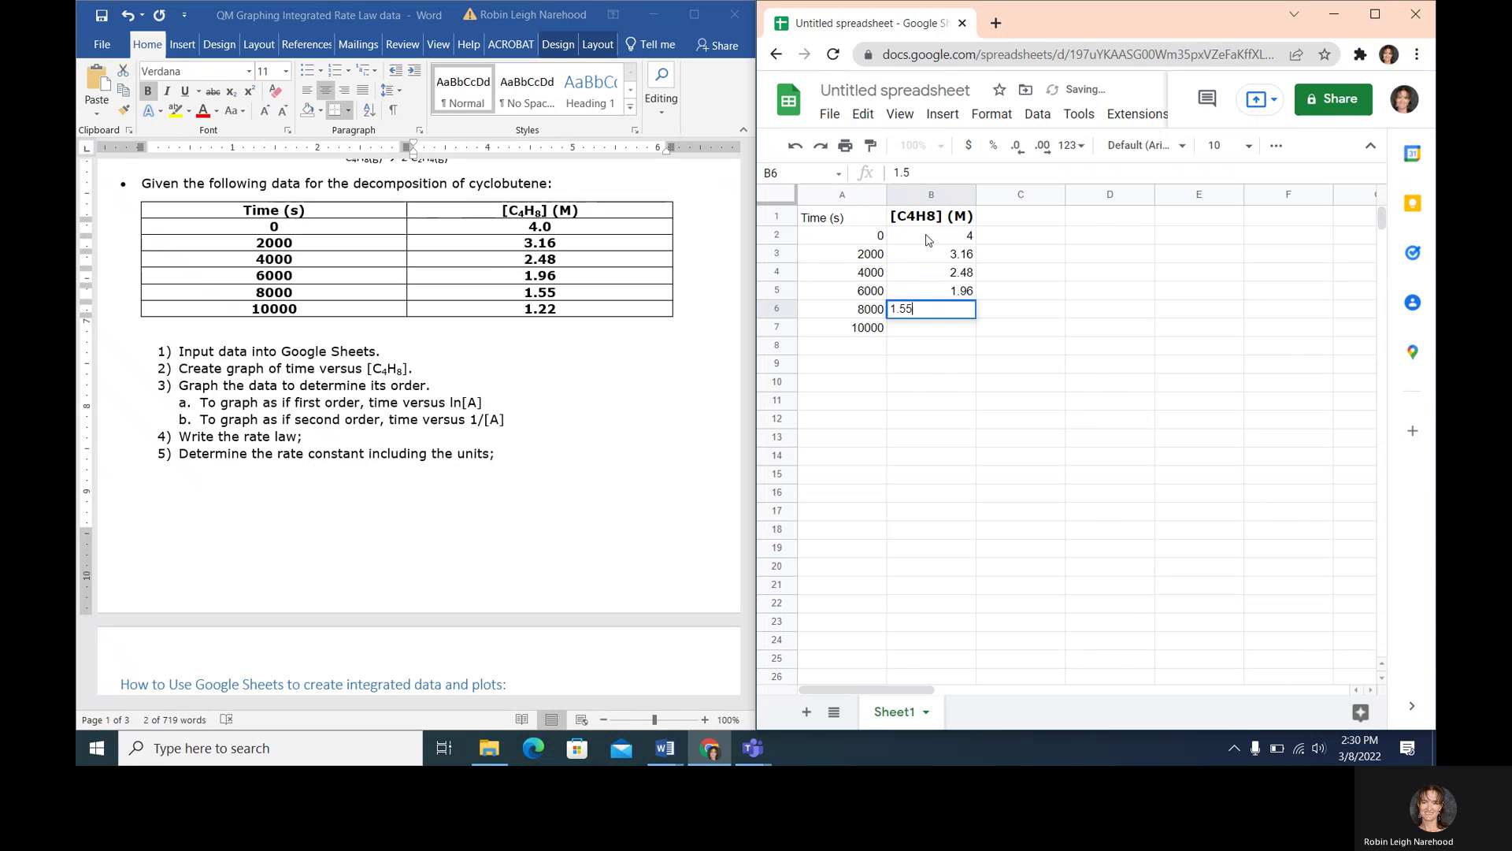
key(Return)
text(1.22)
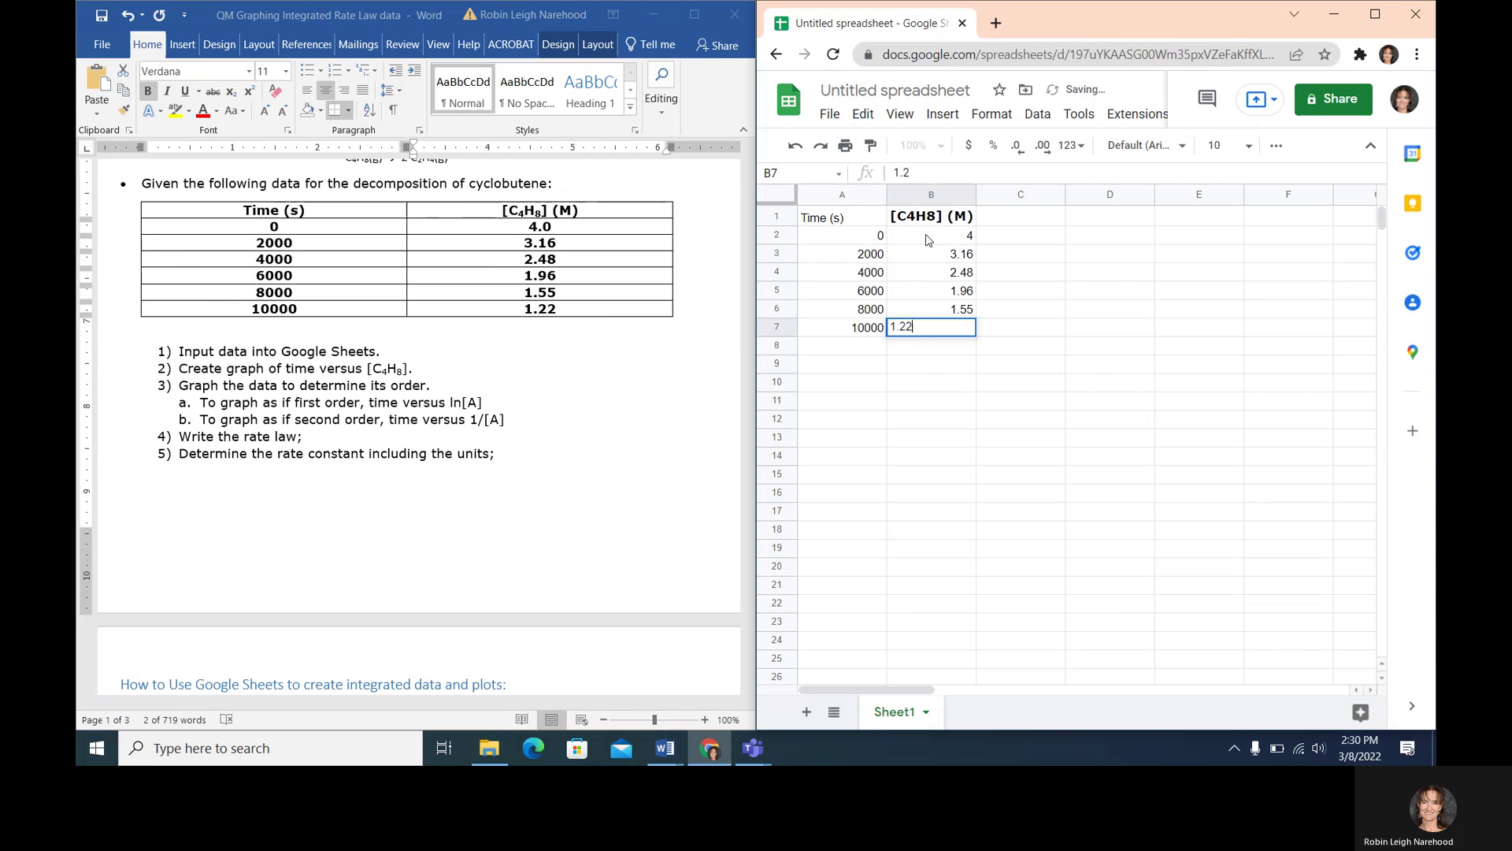
key(Return)
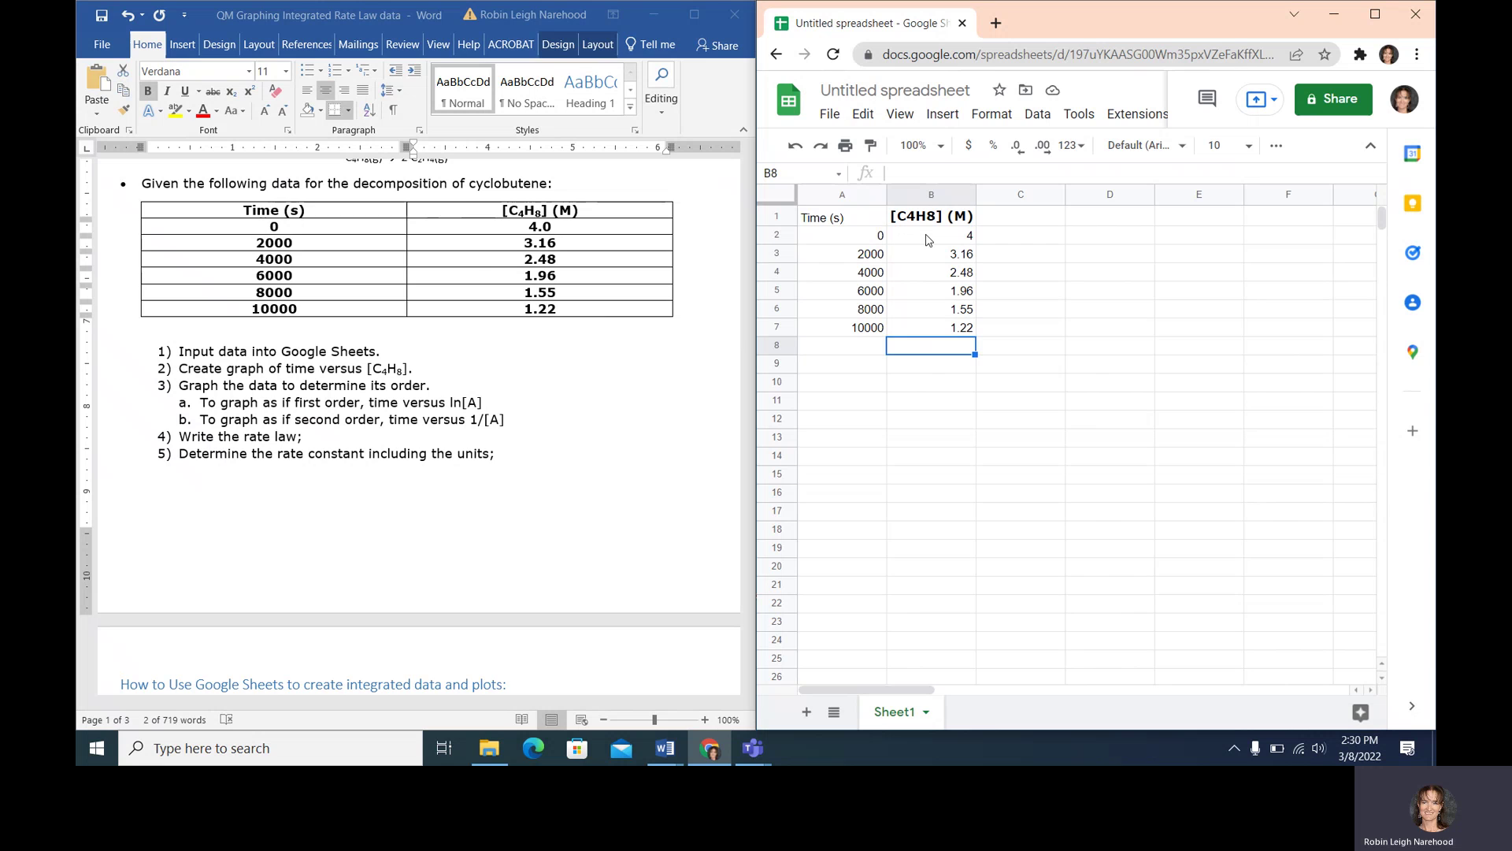
click(959, 241)
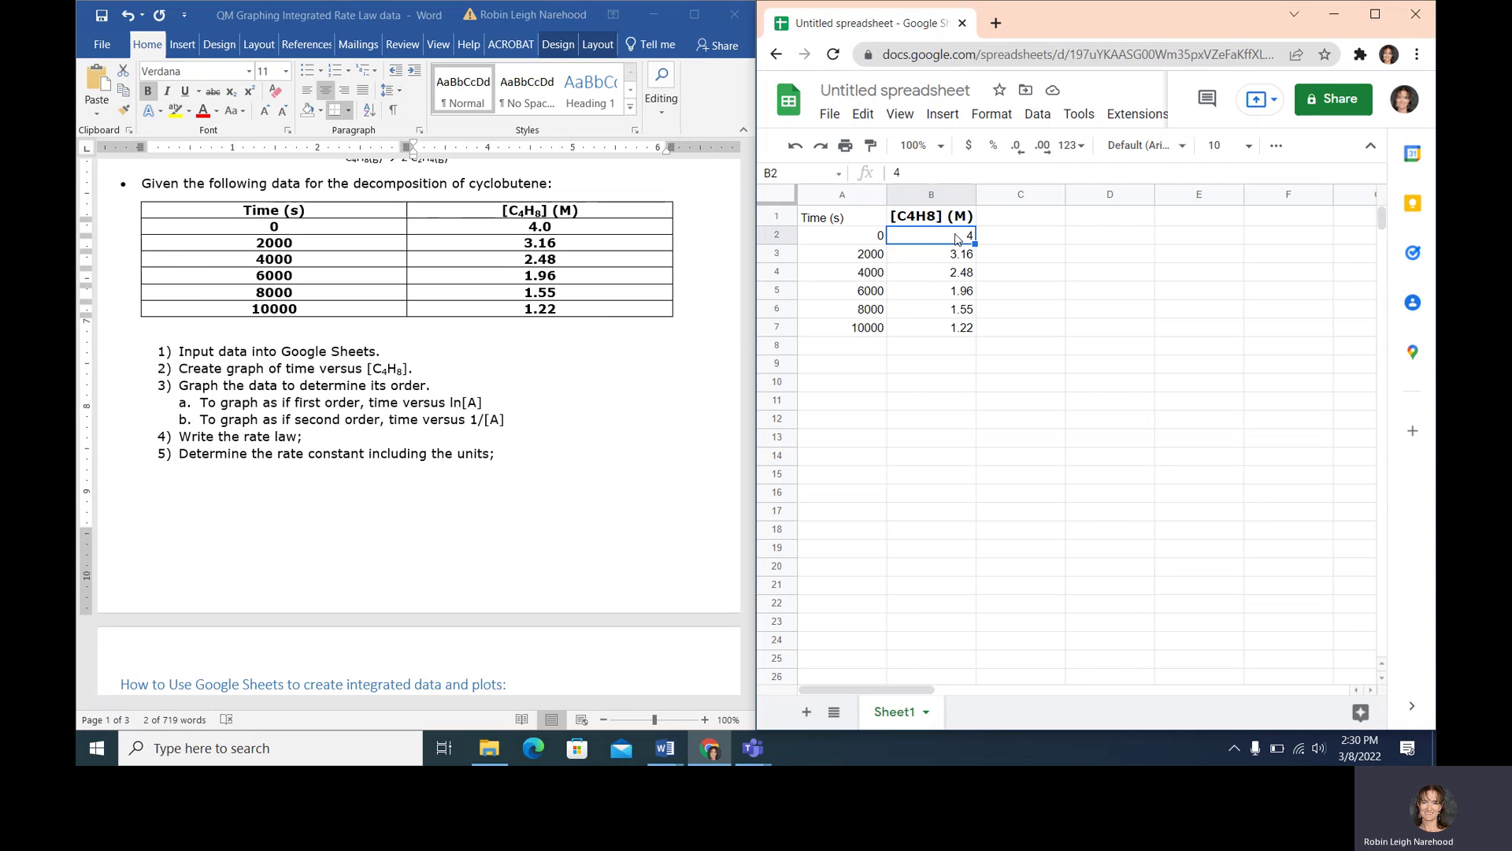
click(1043, 148)
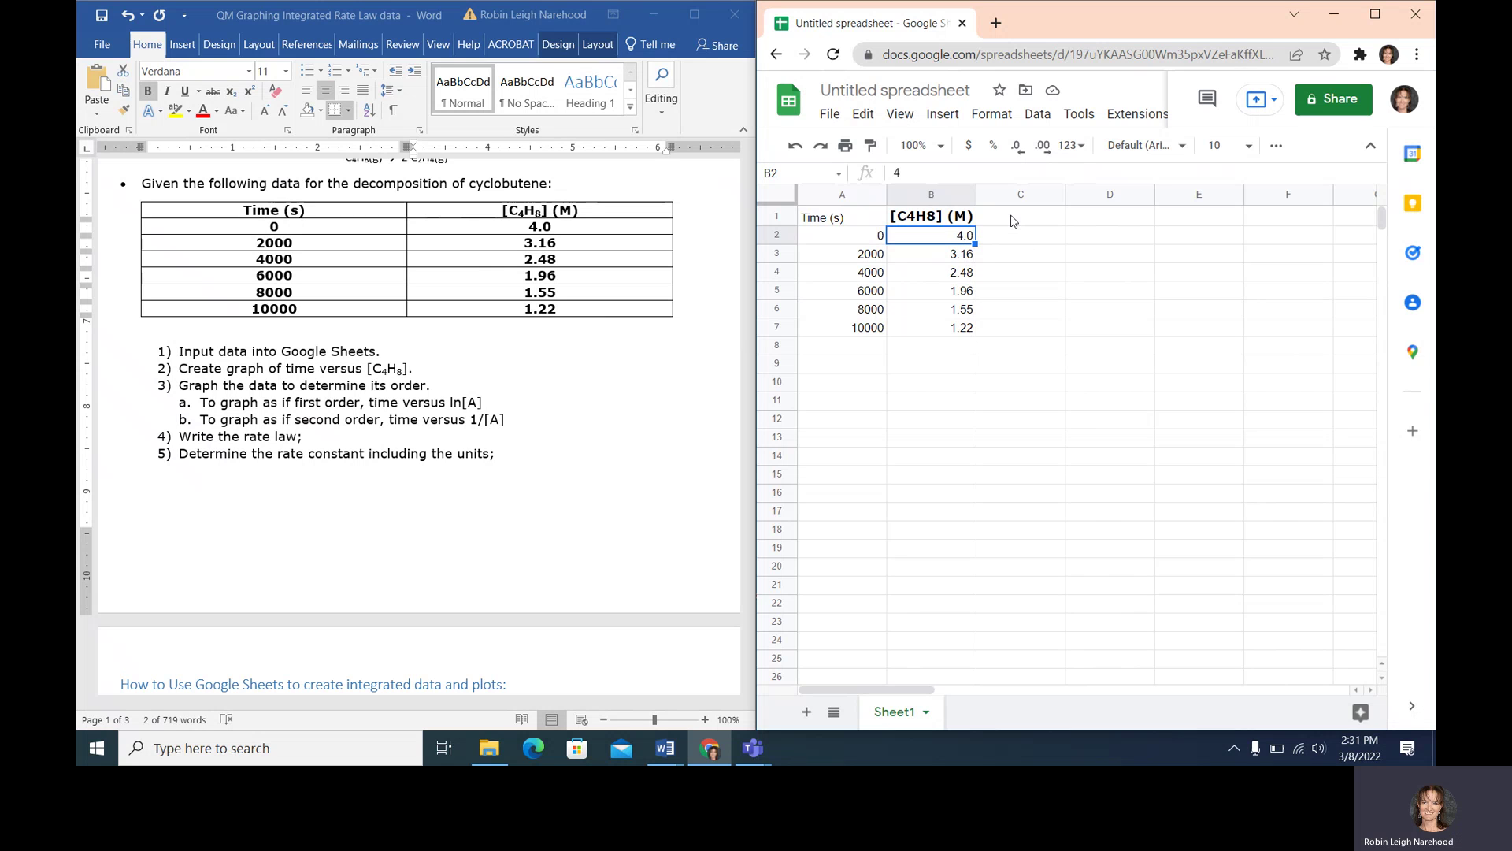
- View the document's instructions on using Google Sheets to create integrated data and plots
click(319, 400)
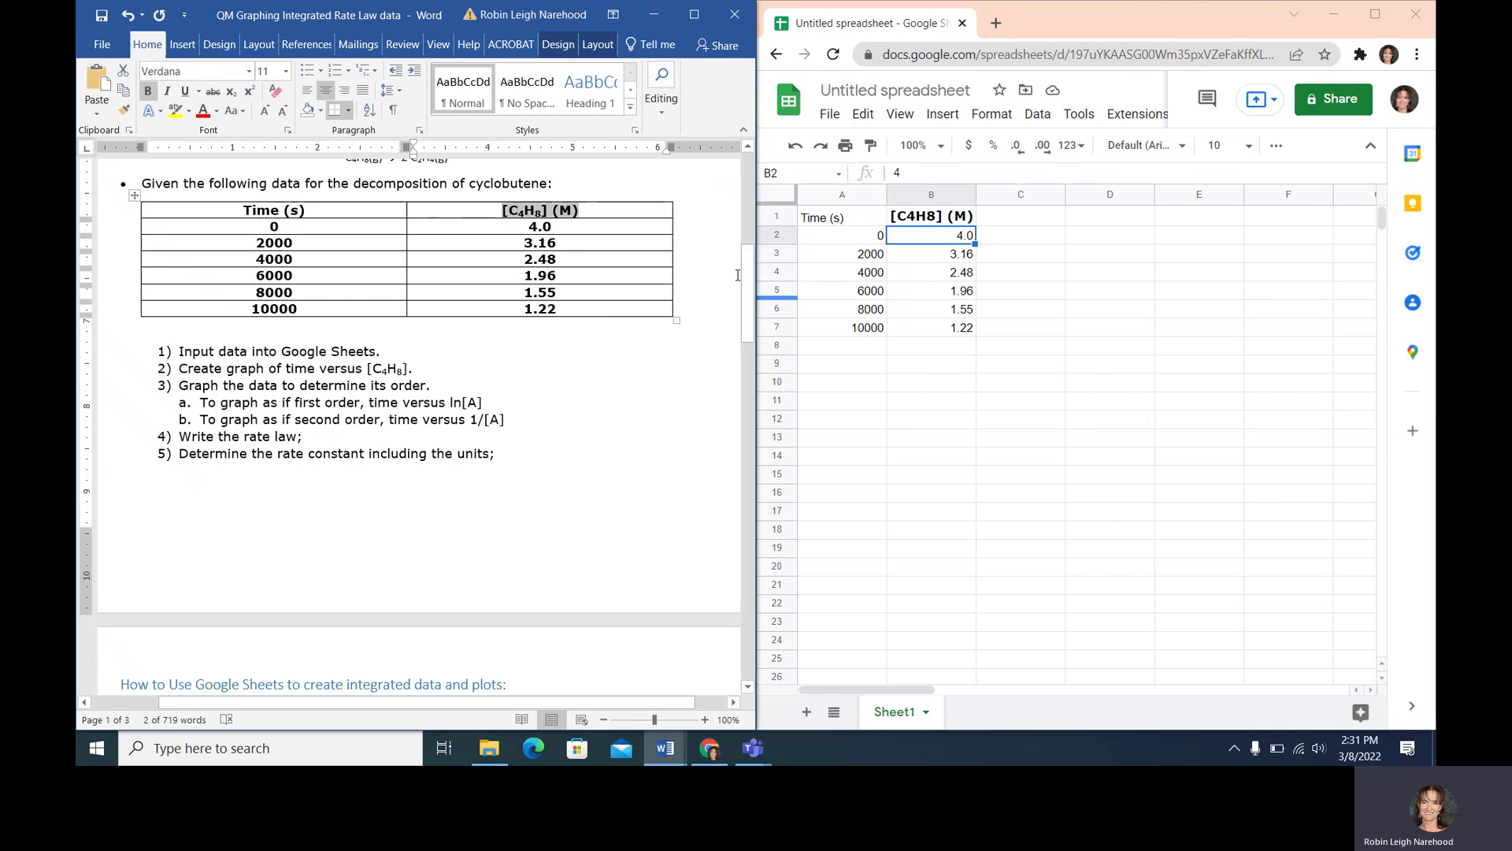
drag(749, 276, 753, 373)
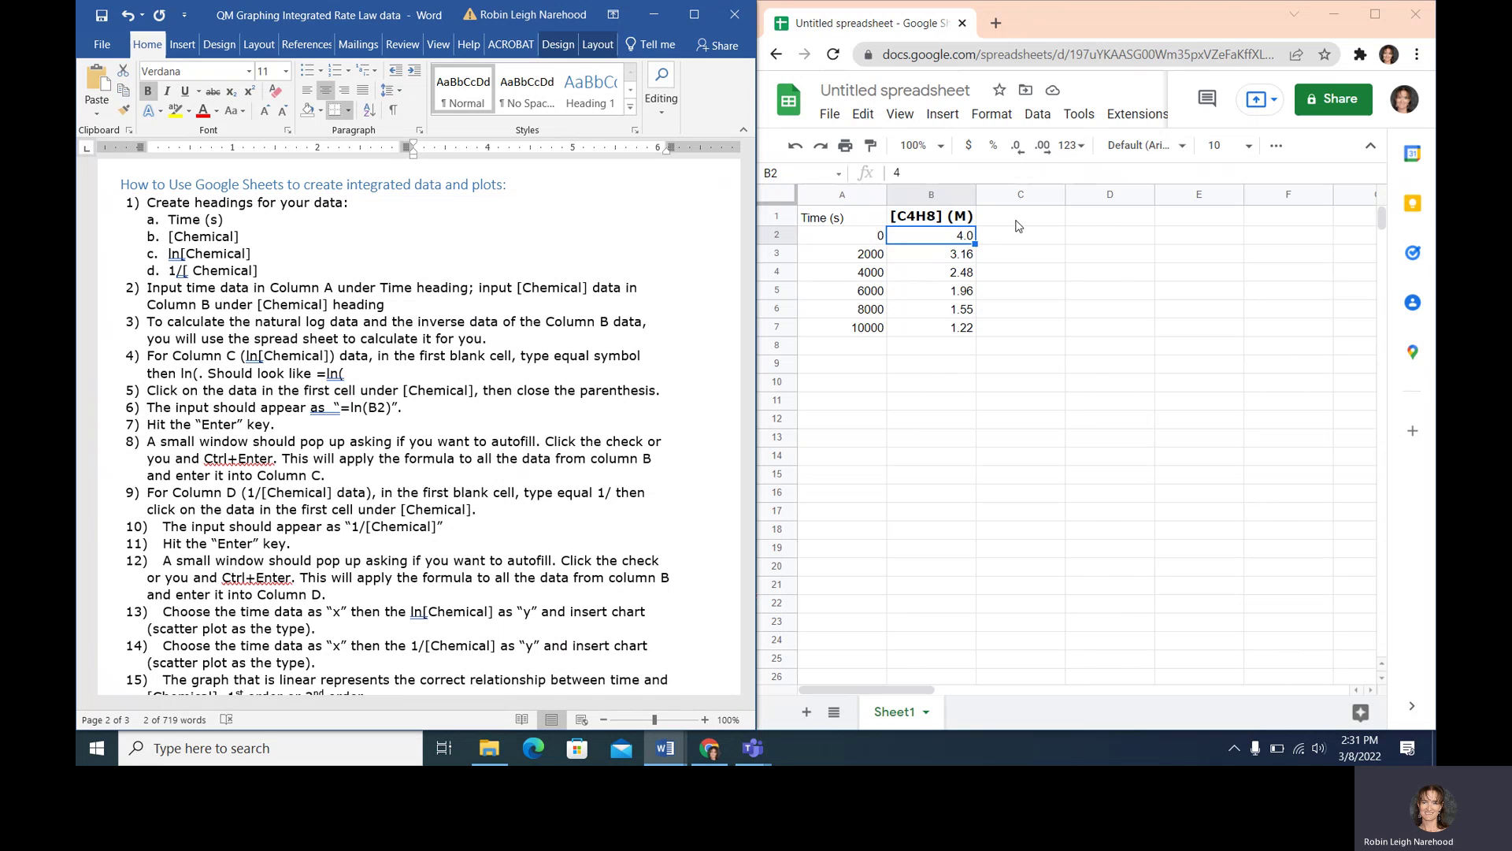
- Center the time and concentration data in cells A1 to B7 horizontally
drag(835, 224, 942, 335)
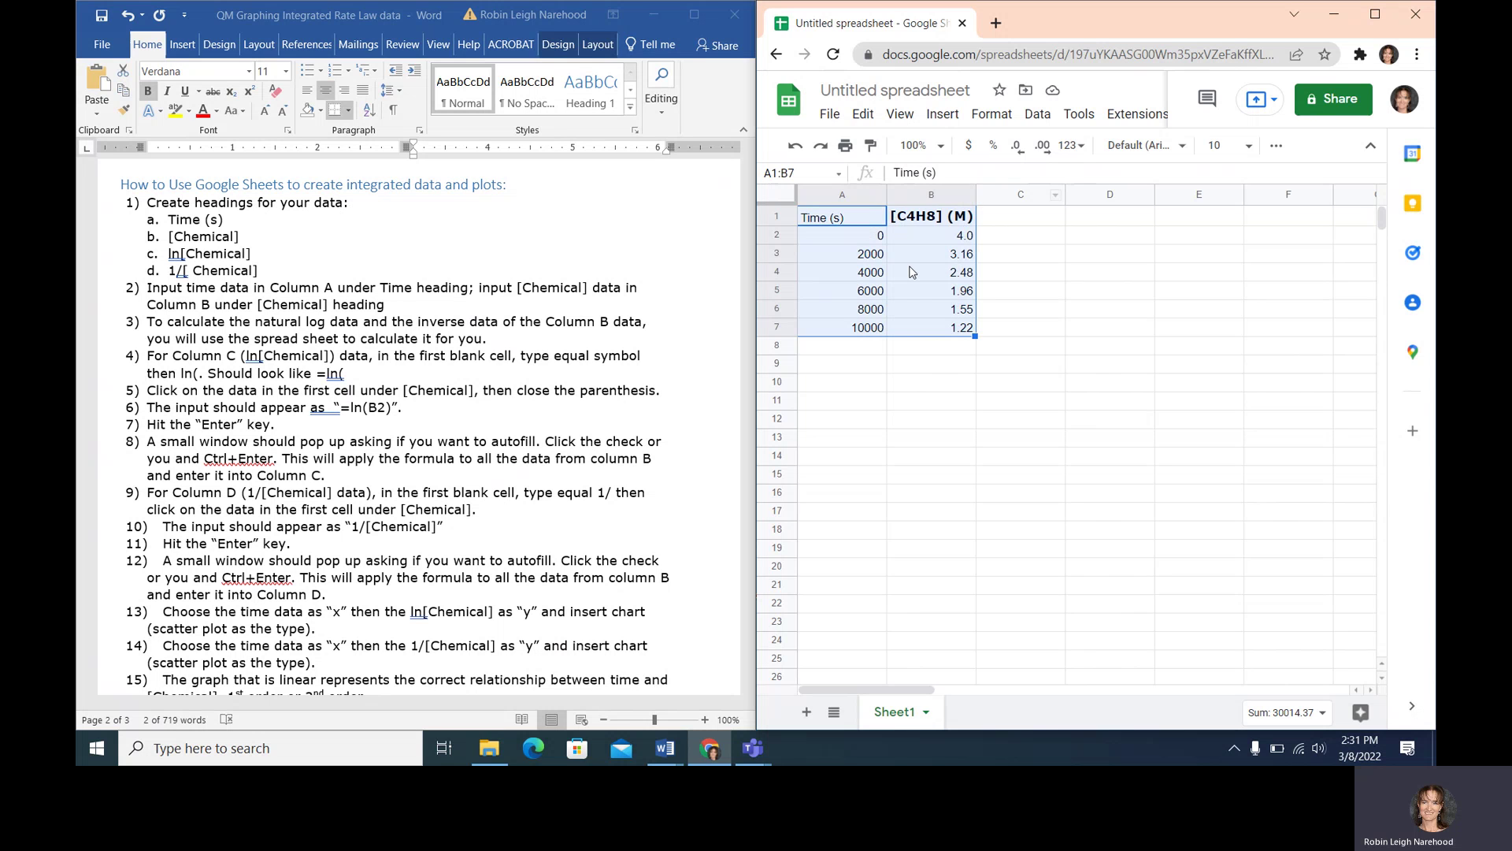
click(902, 115)
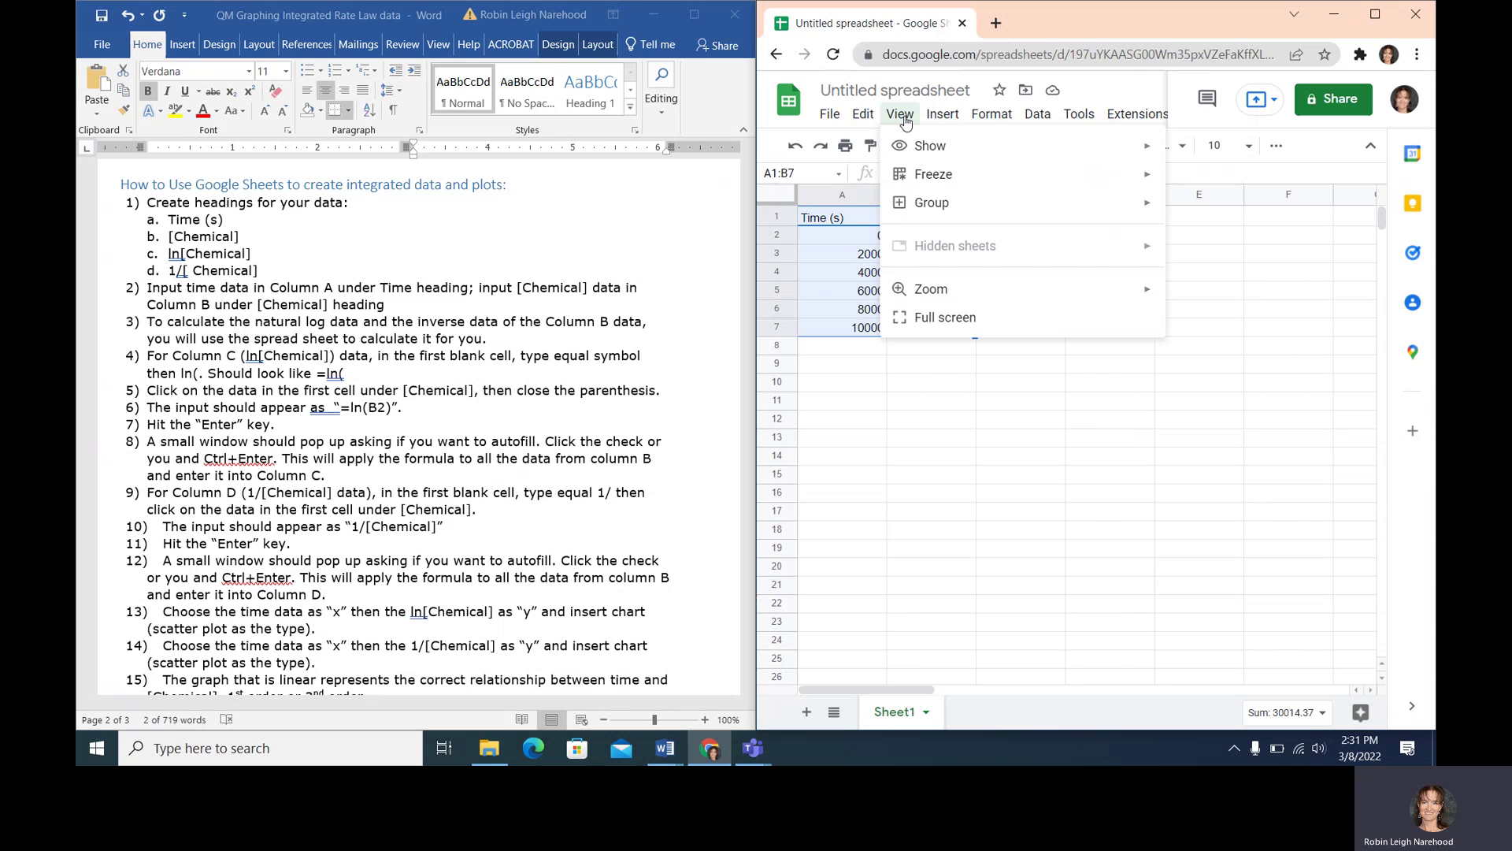
mouse_move(858, 117)
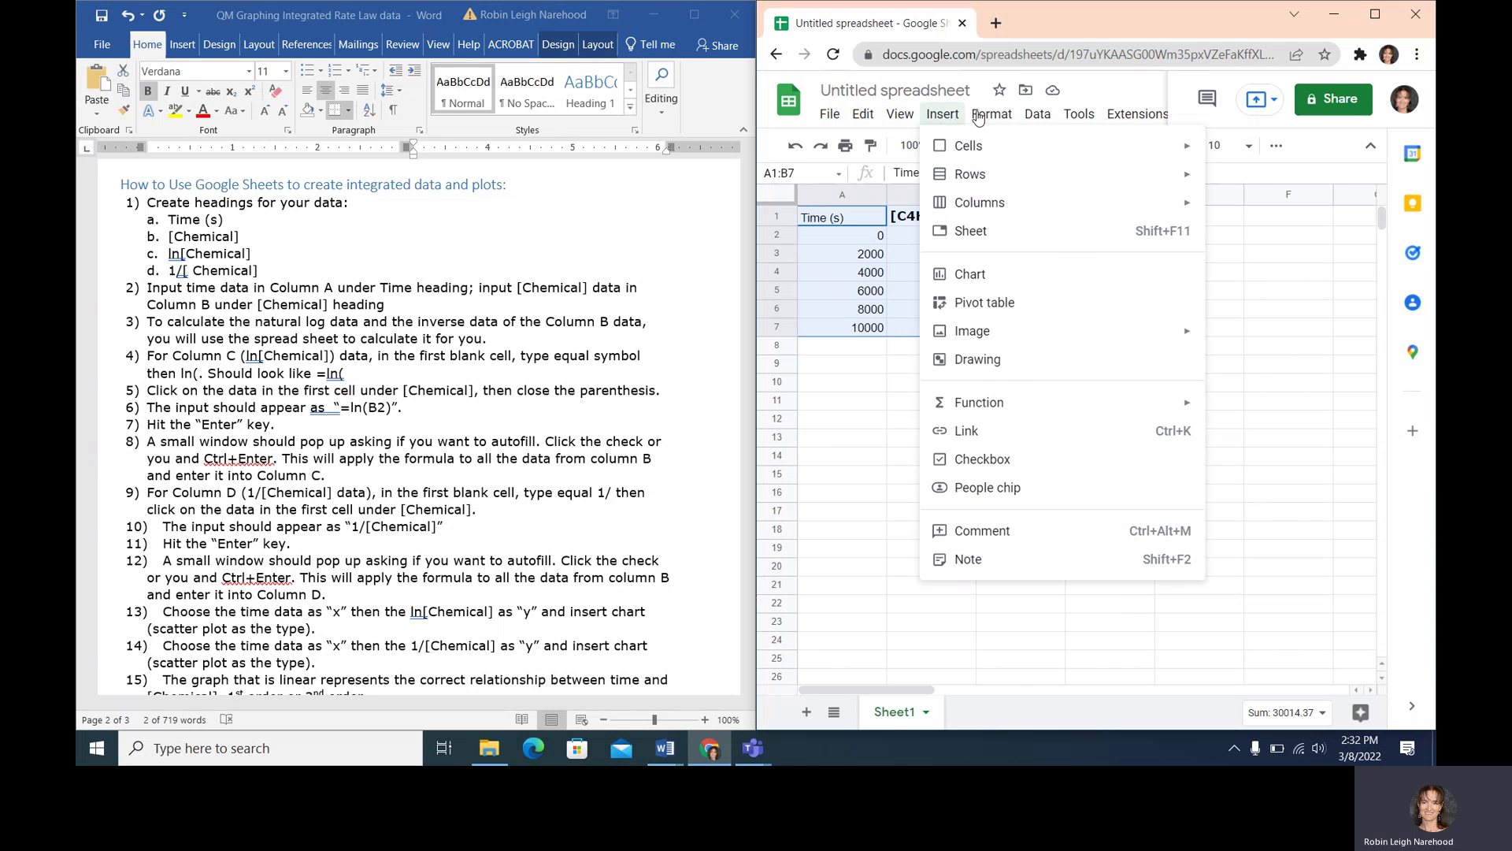
mouse_move(990, 116)
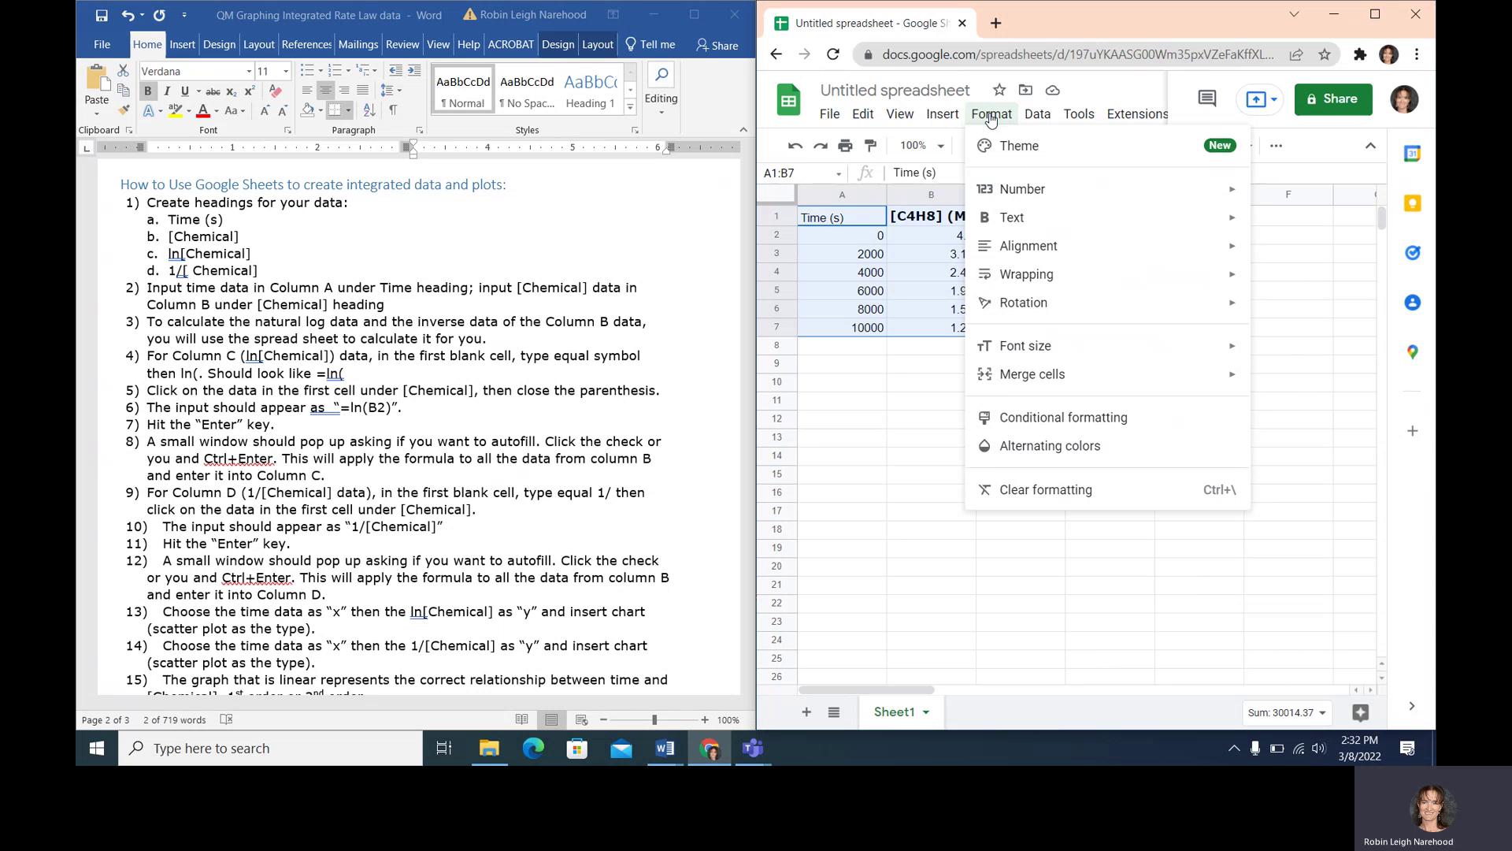
mouse_move(1015, 253)
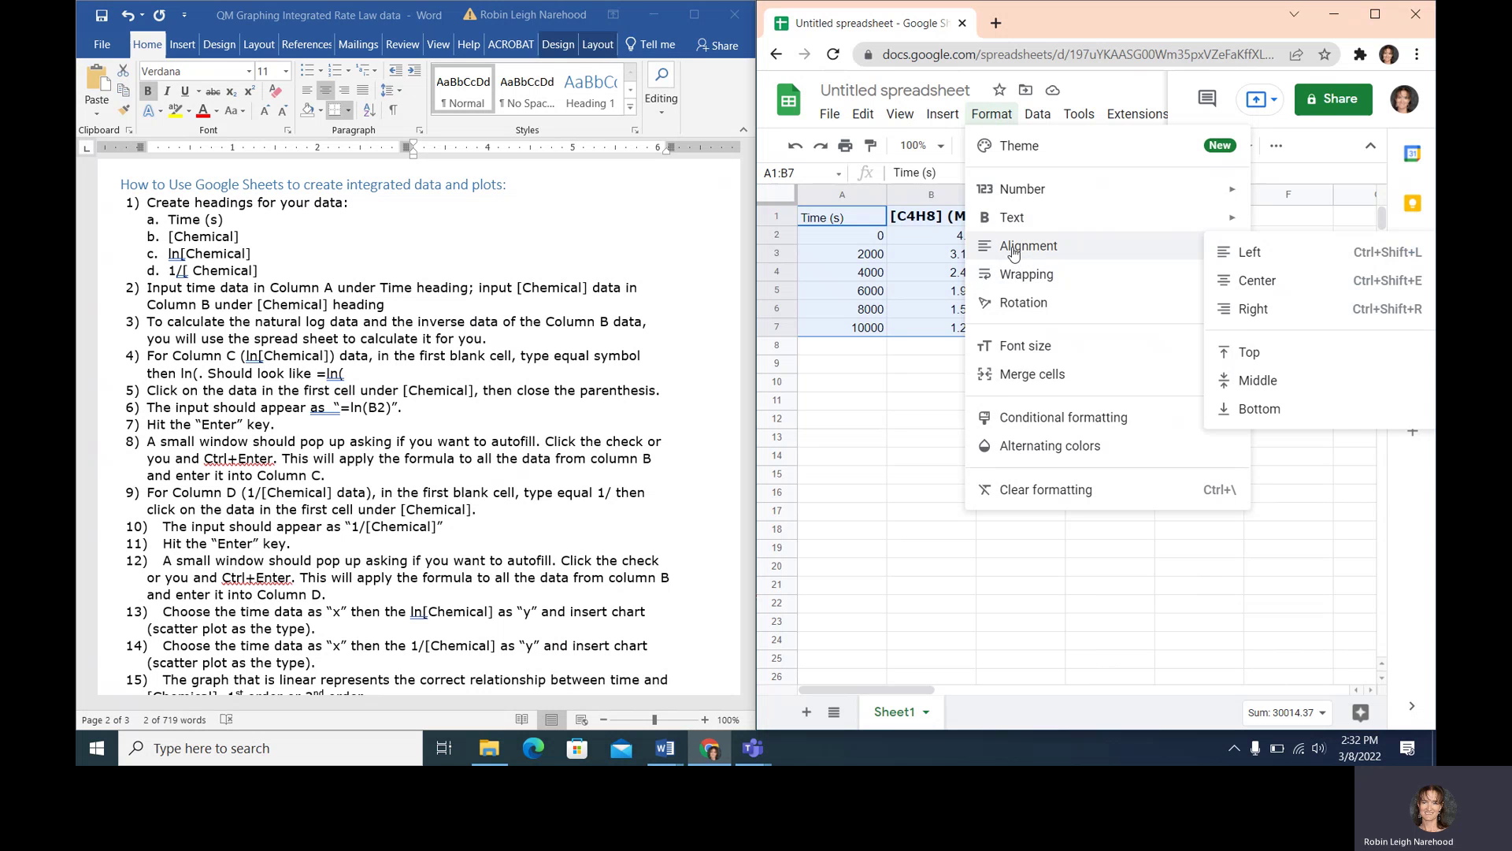
click(1235, 284)
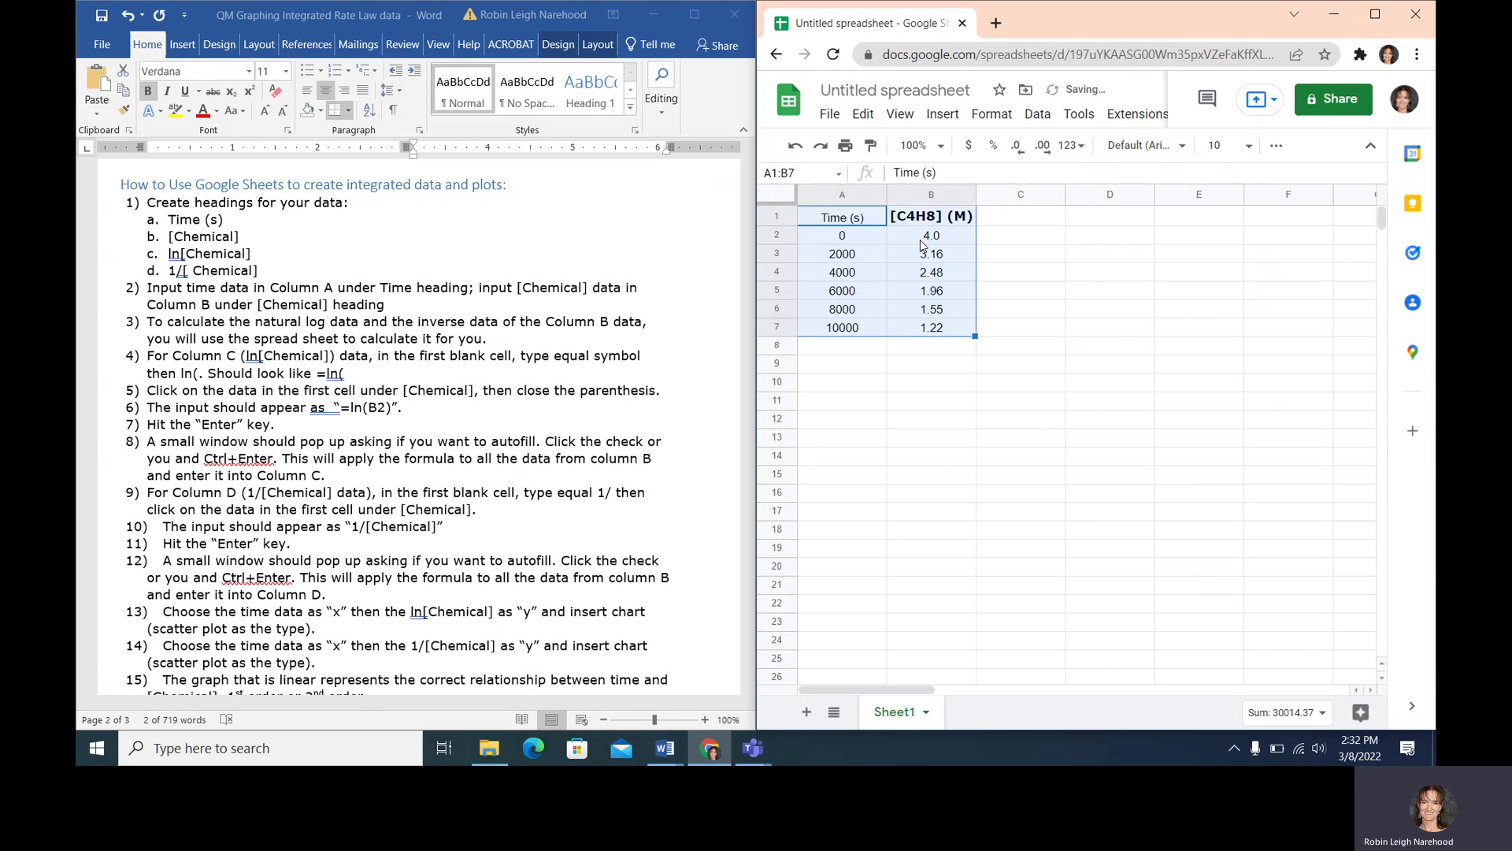
- Enter the headings "ln[C4H8]" in C1 and "1/[C4H8]" in D1
click(1024, 220)
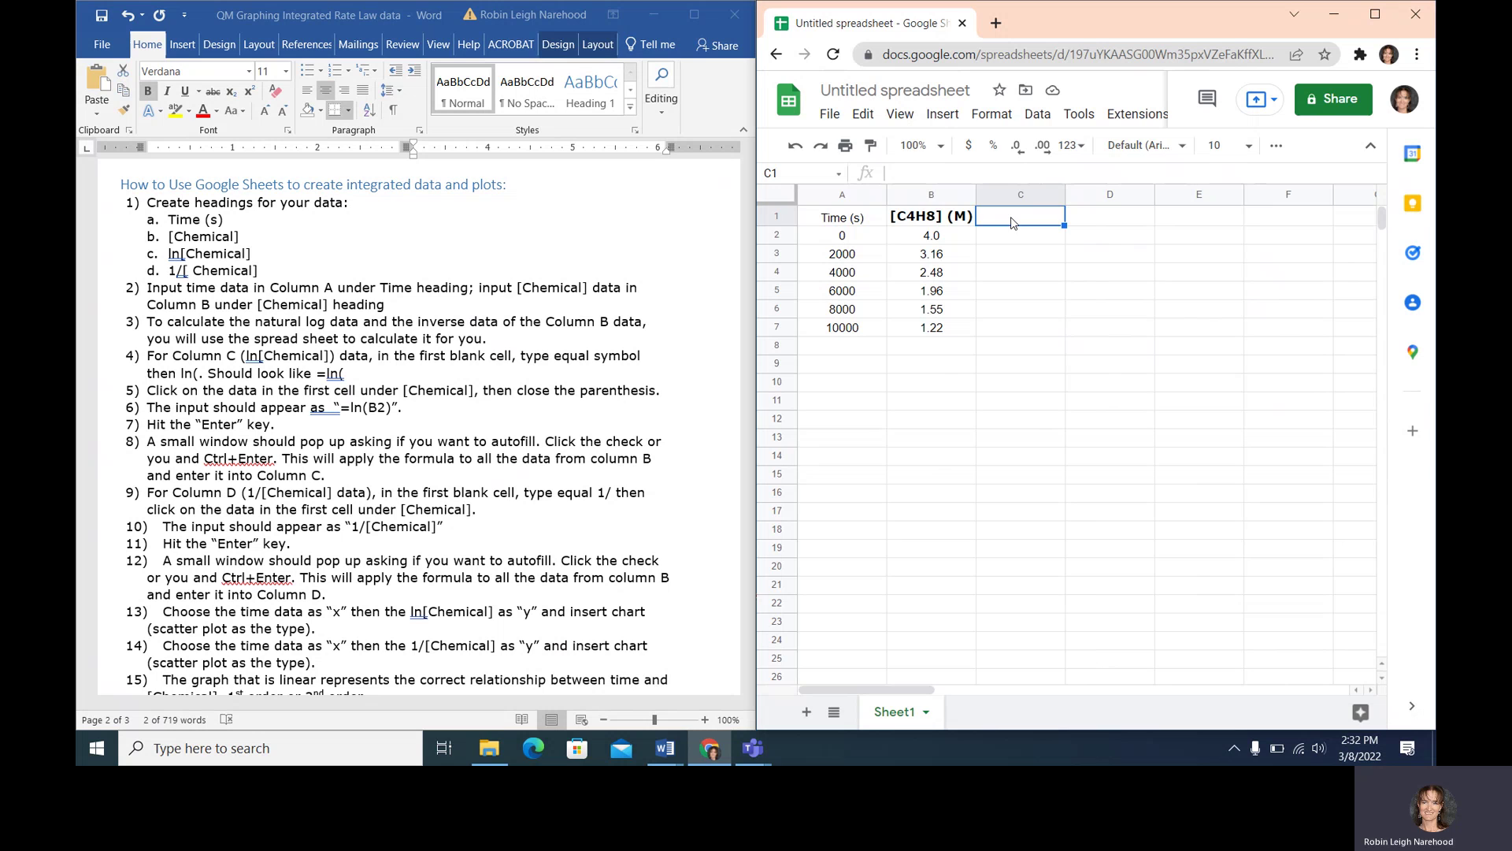
text(ln()
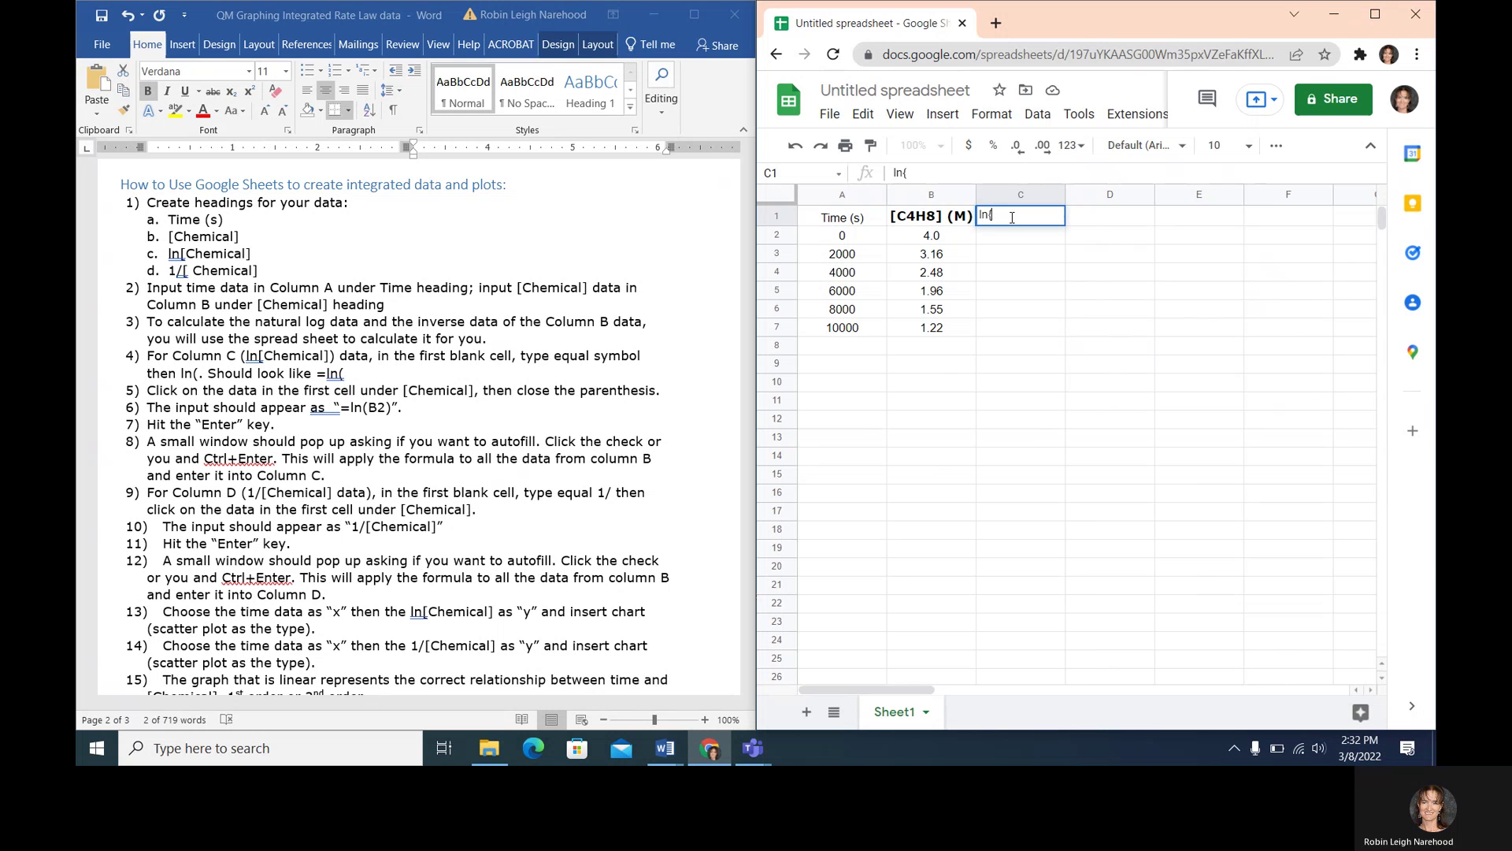
key(BackSpace)
text(C4H)
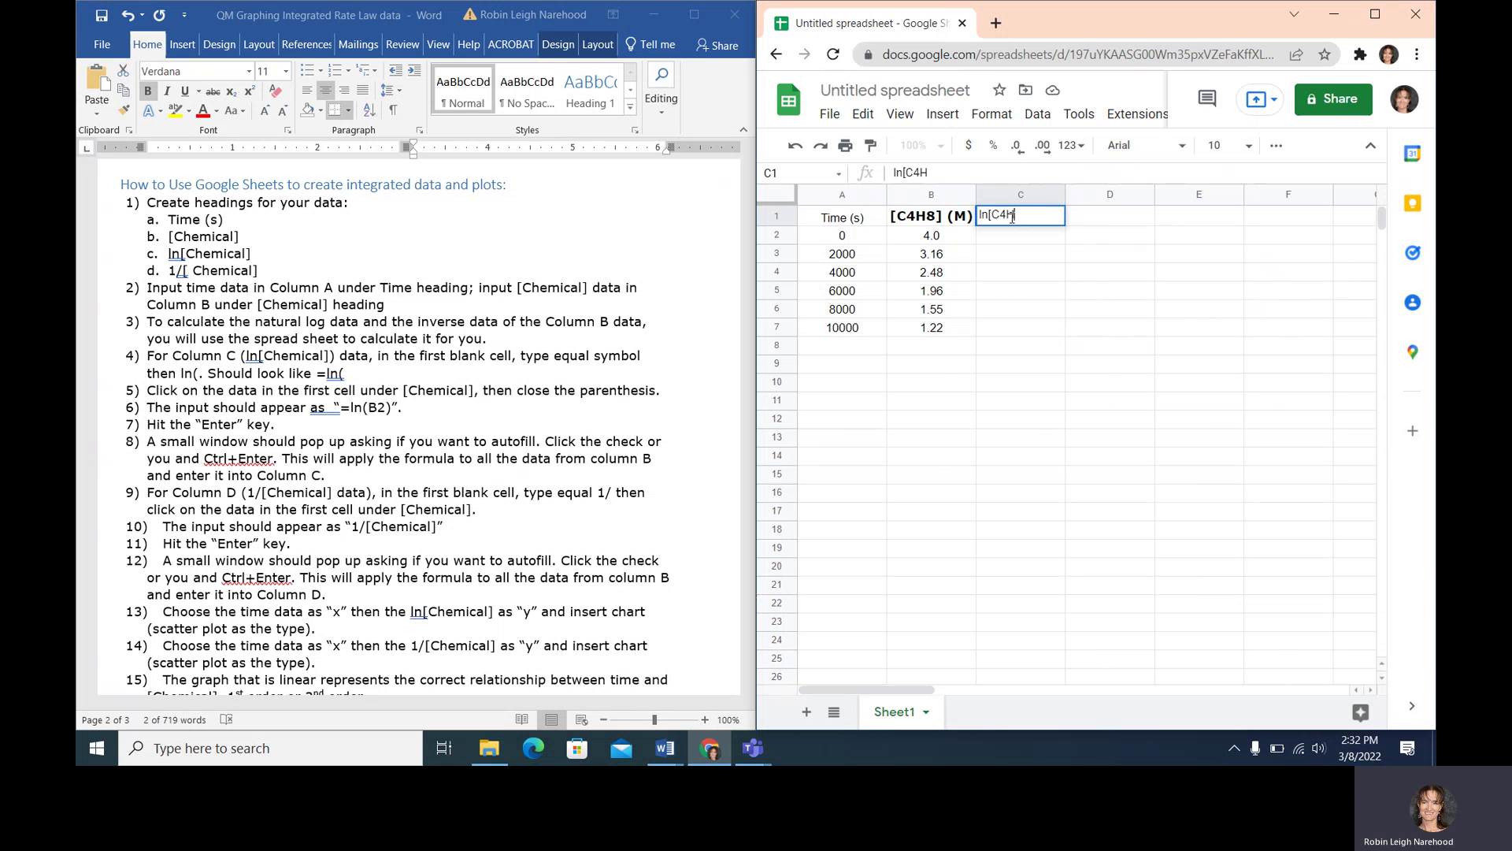
text(8])
key(Return)
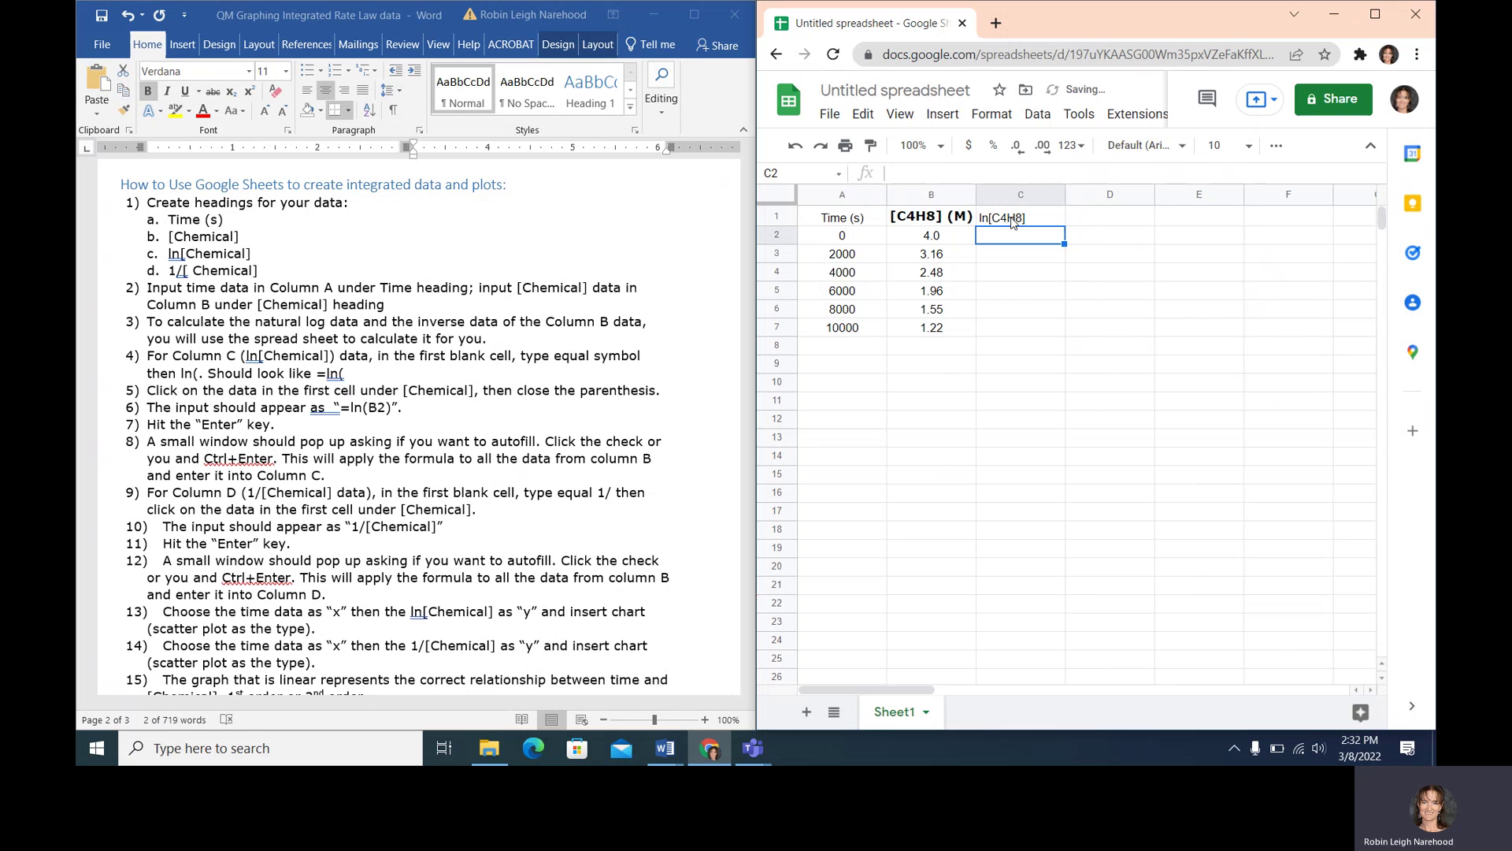
click(1098, 224)
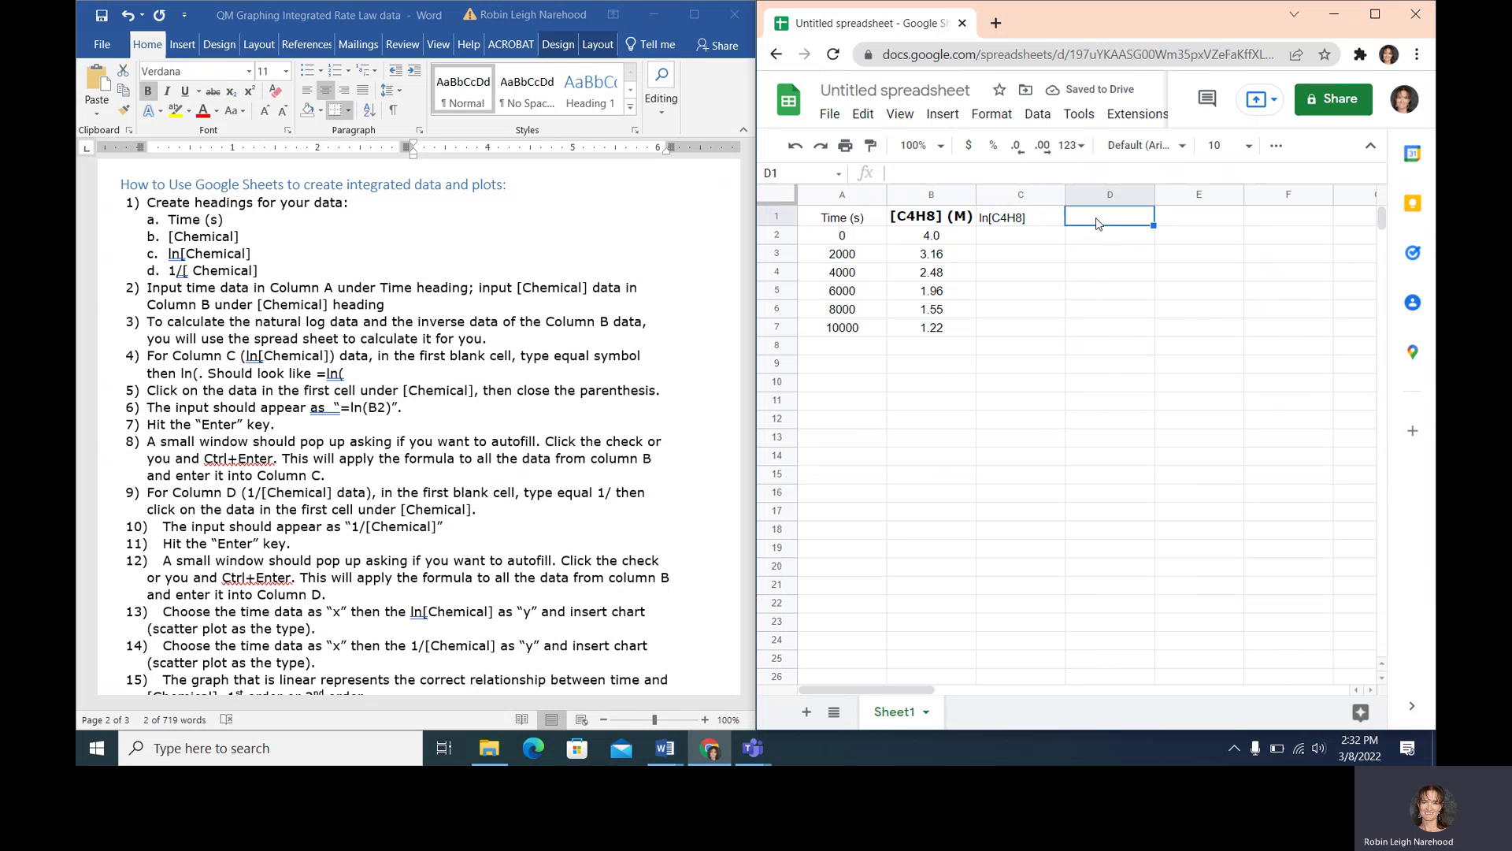
text(1/[C4H)
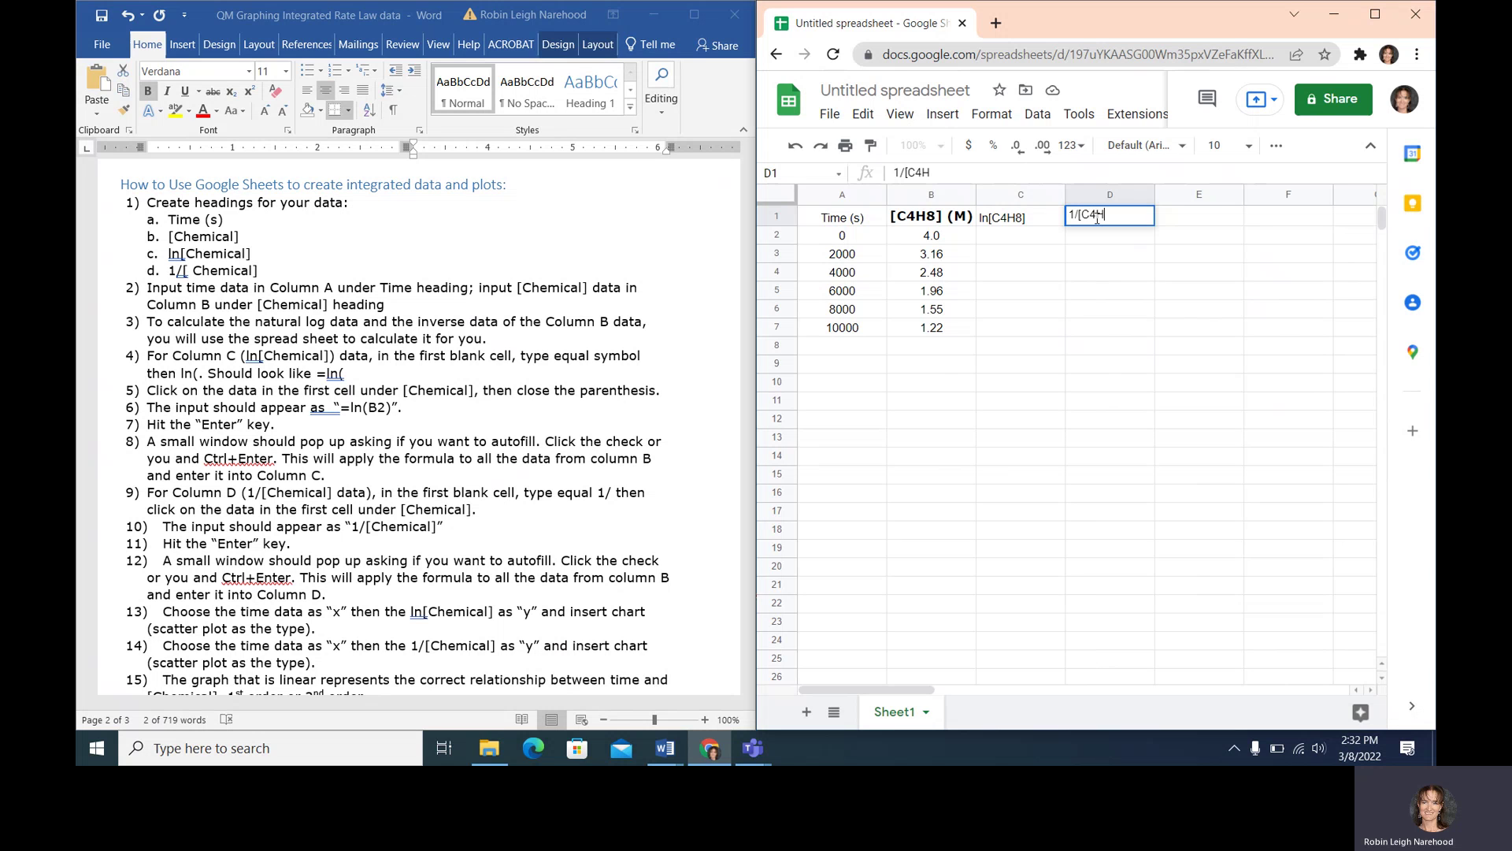
text(8])
key(Return)
- Center the cells C1 to D7 horizontally
drag(1020, 217, 1106, 329)
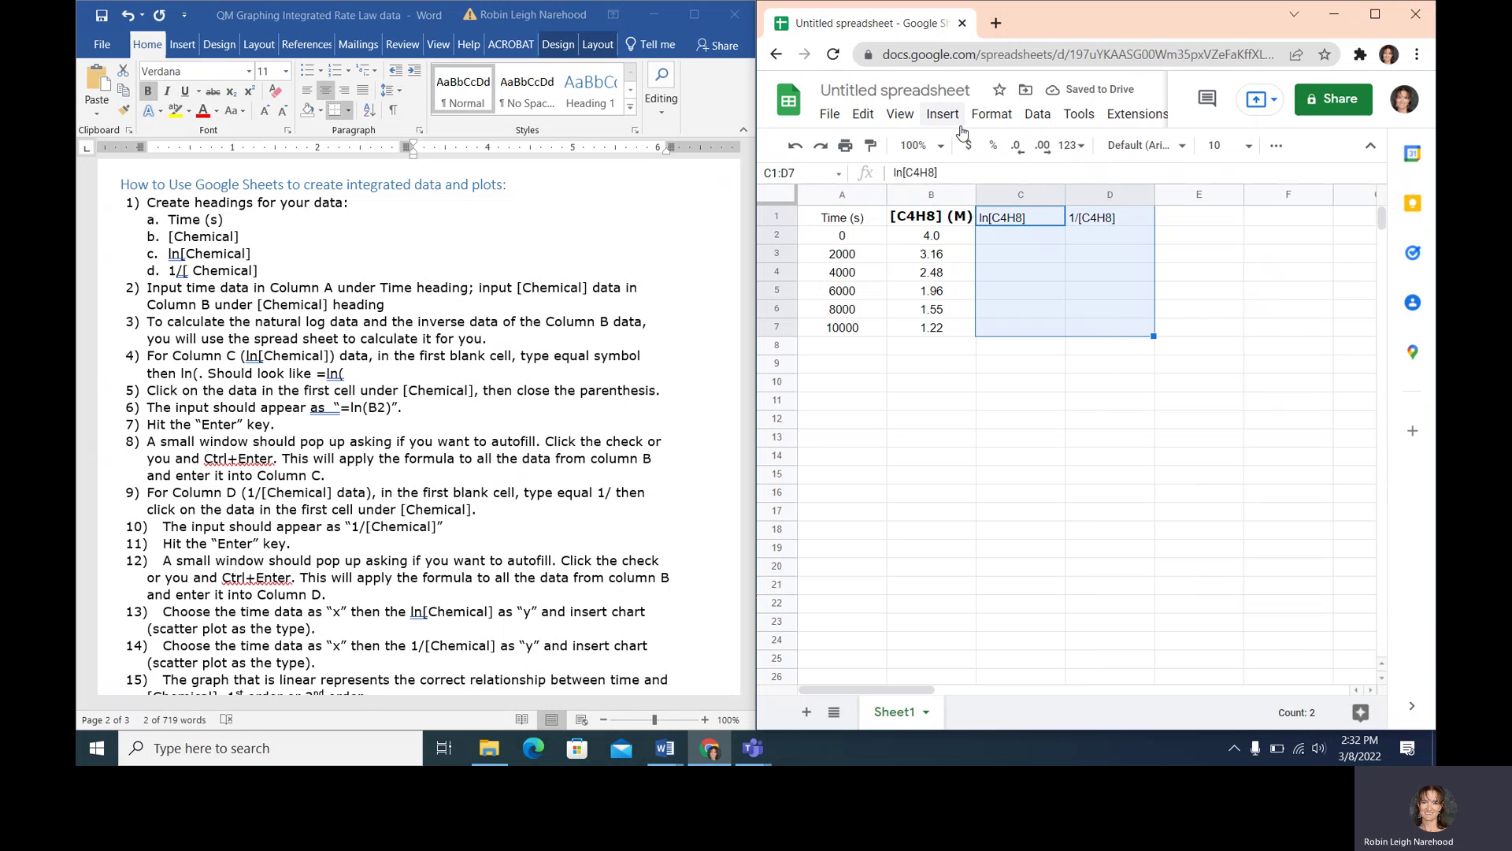
click(992, 114)
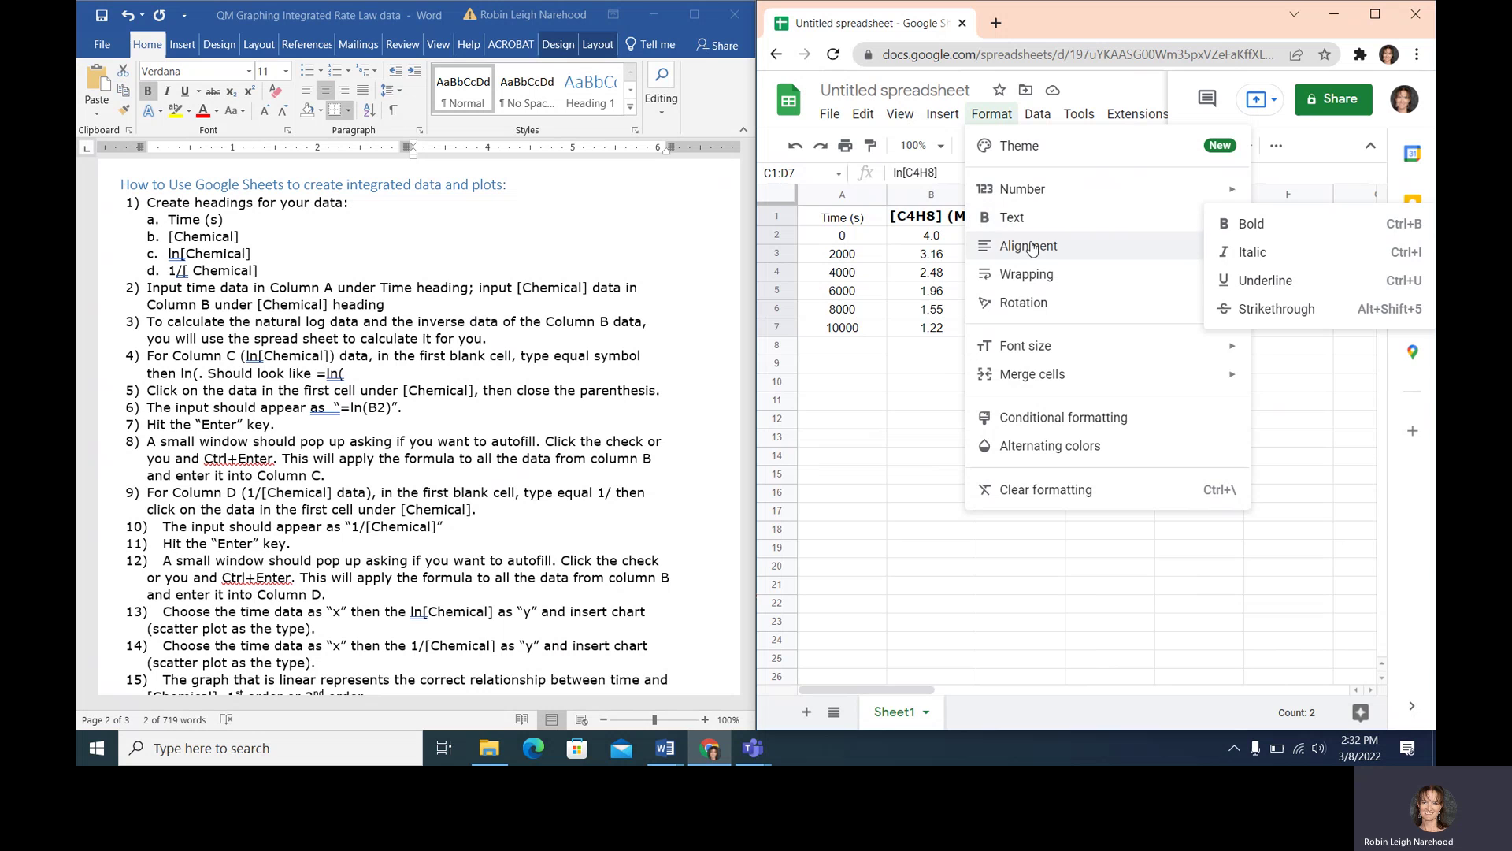
mouse_move(1016, 246)
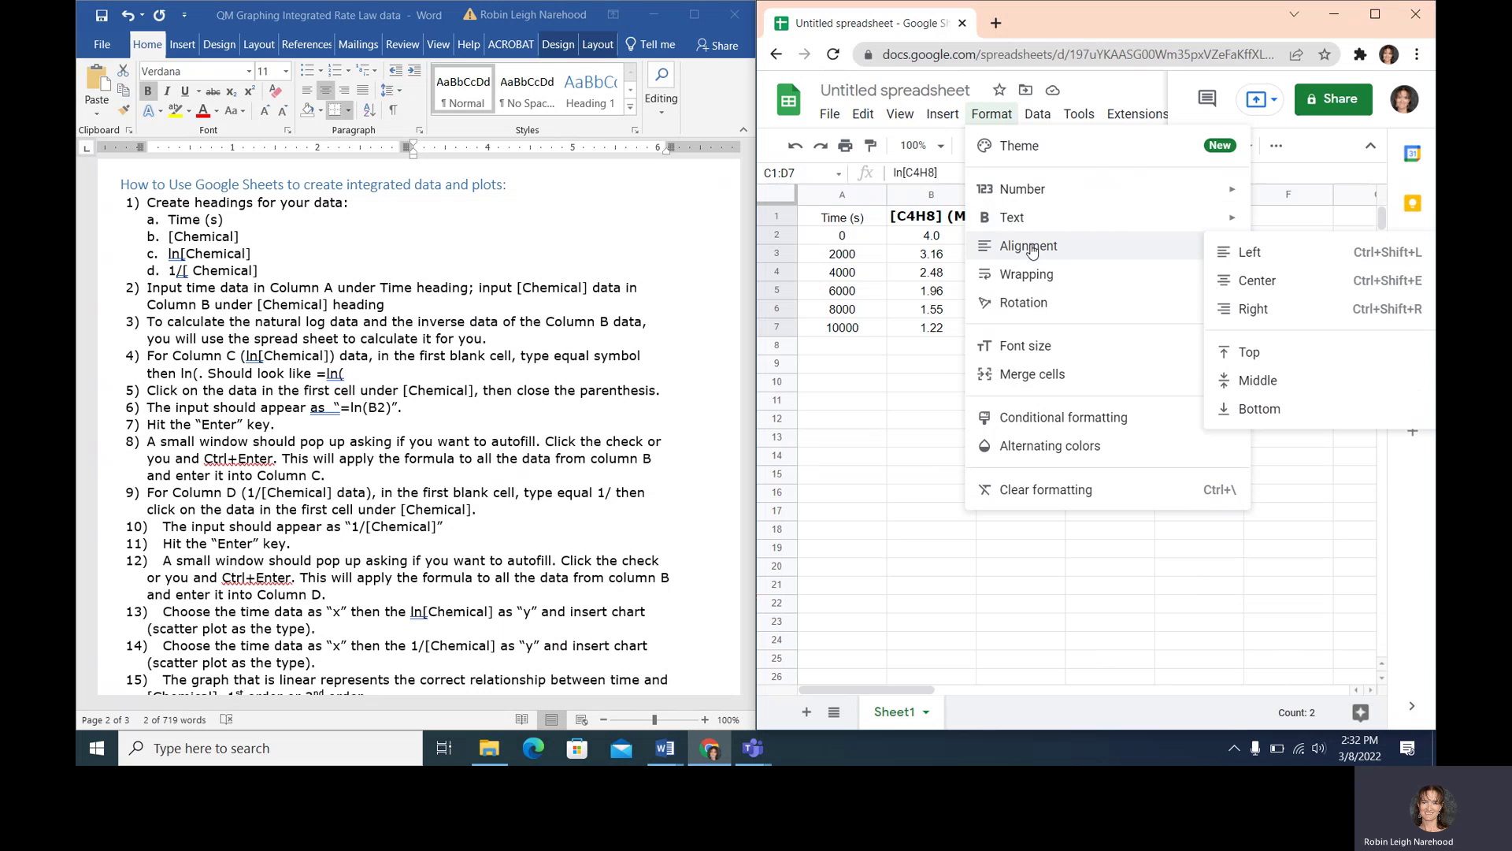
click(1244, 281)
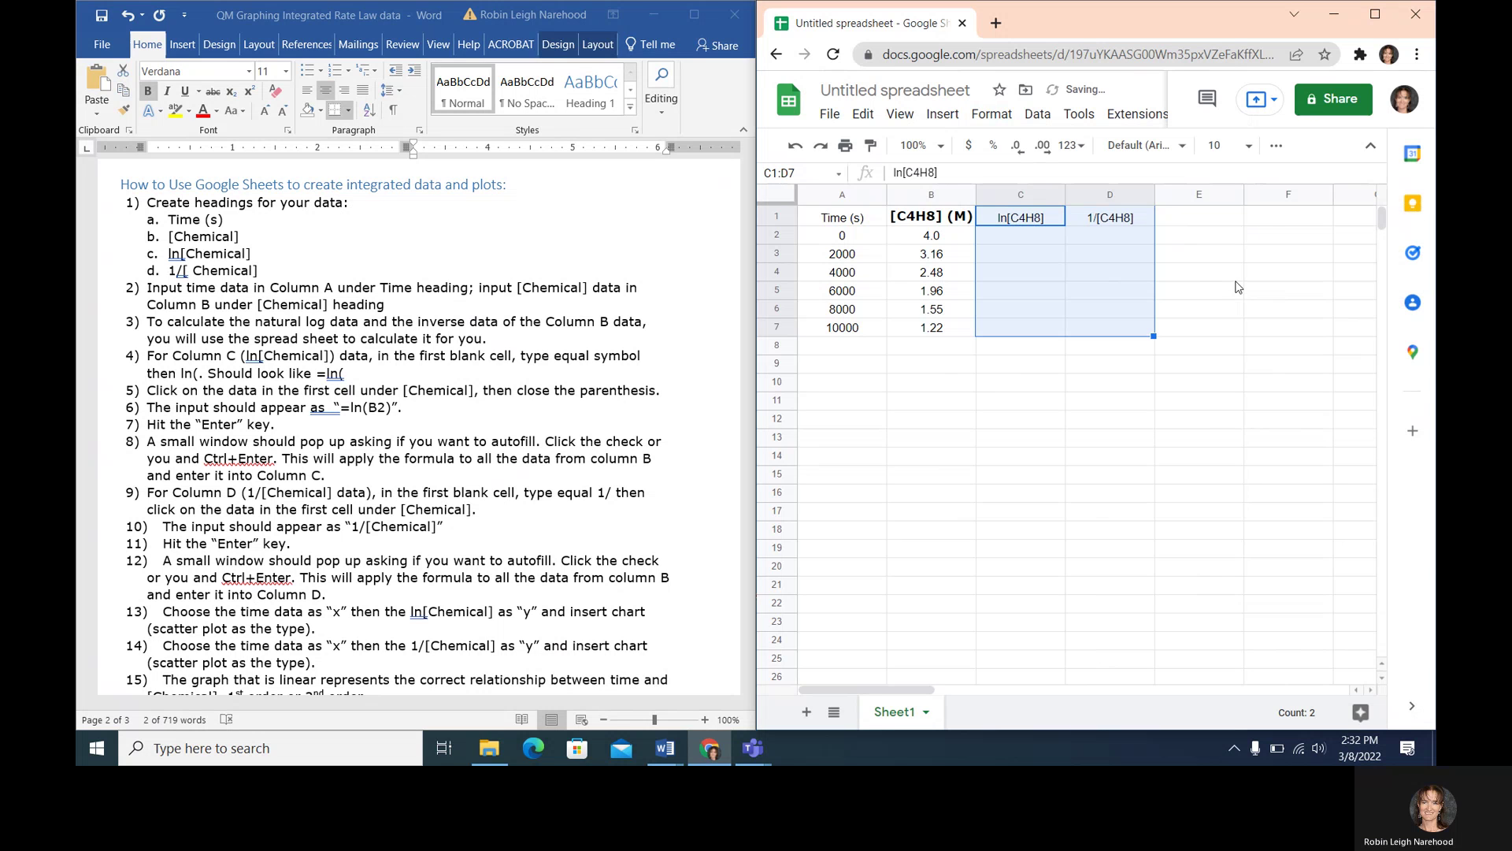
- Calculate the natural logs in C2 to C7 by entering =ln(B2) in C2 and accepting the suggested autofill, and check the filled formulas
click(1035, 240)
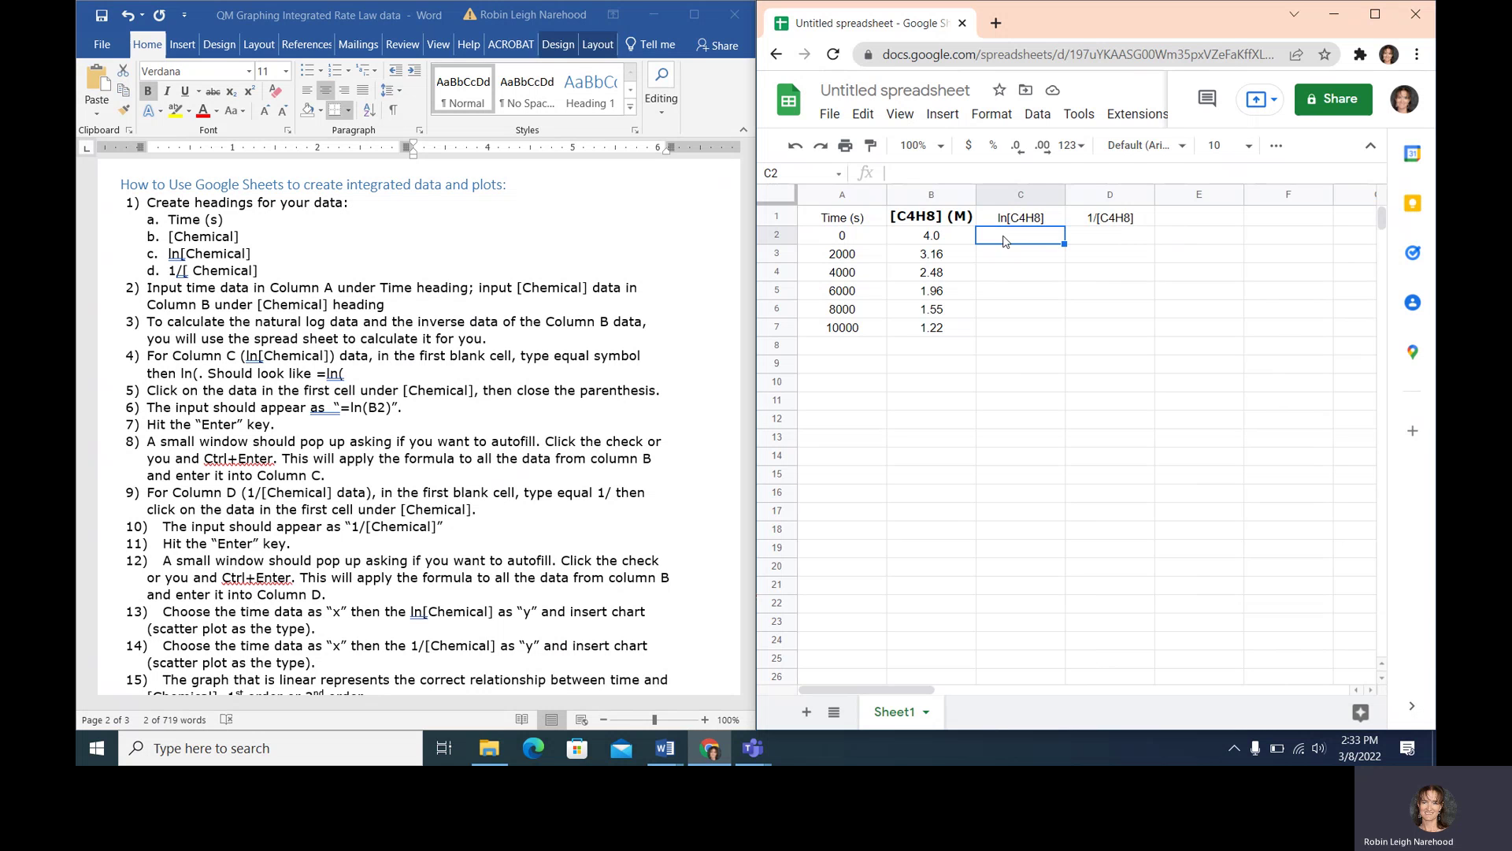
text(=ln()
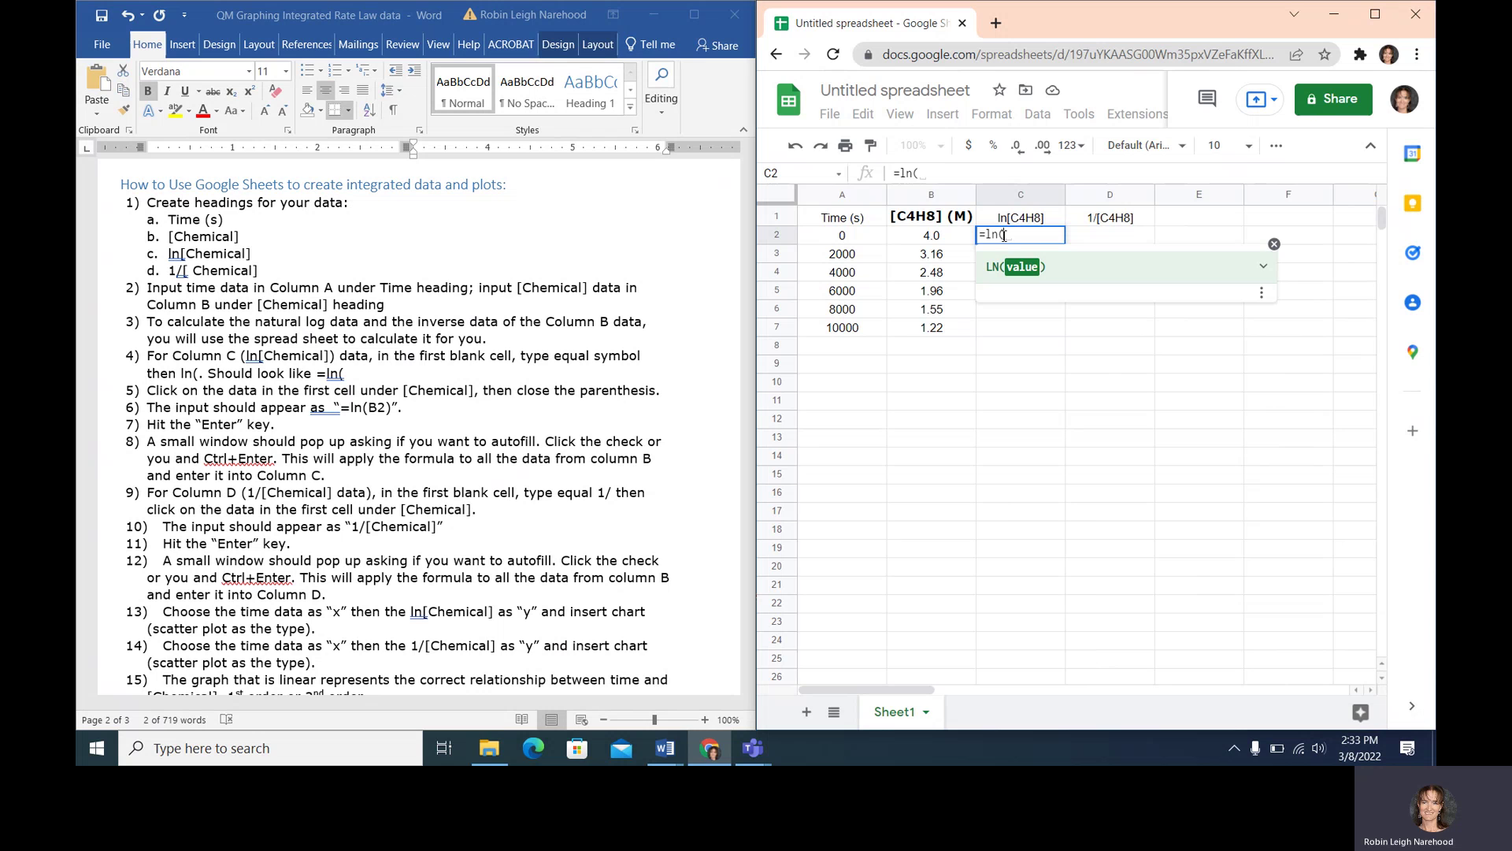
click(935, 239)
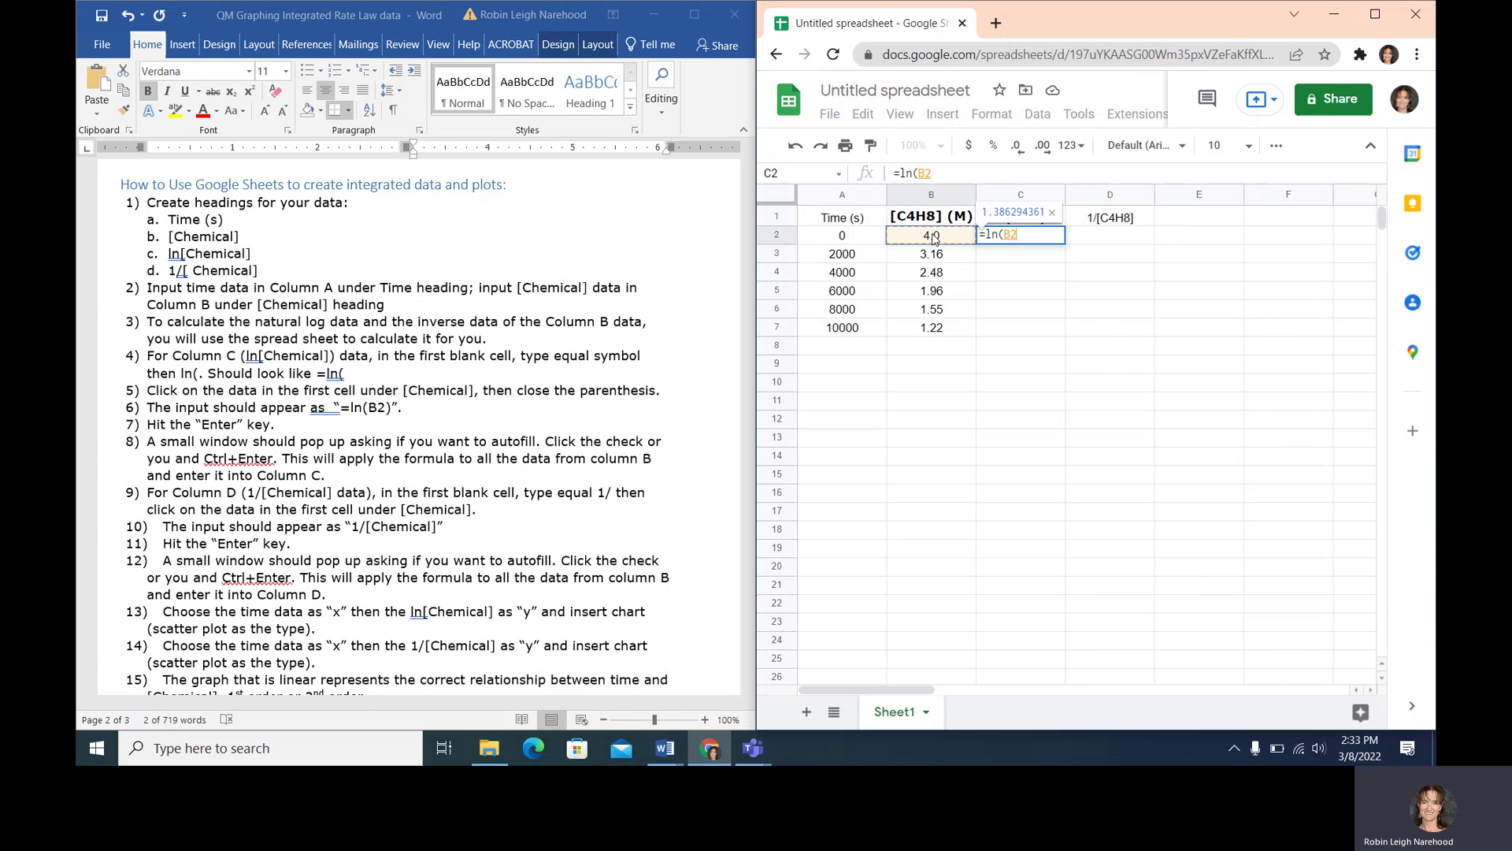
text())
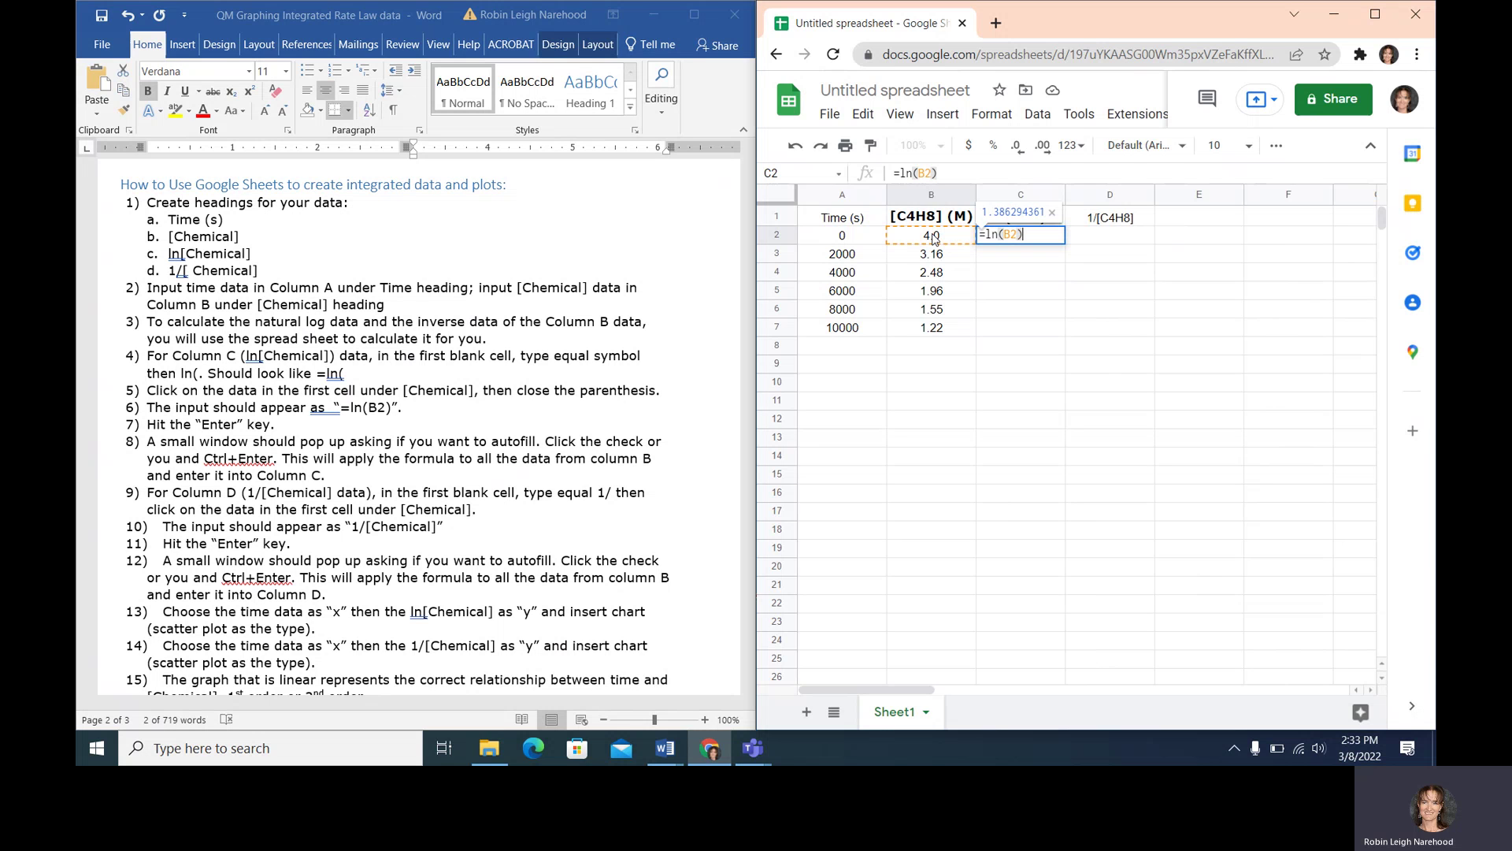
key(Return)
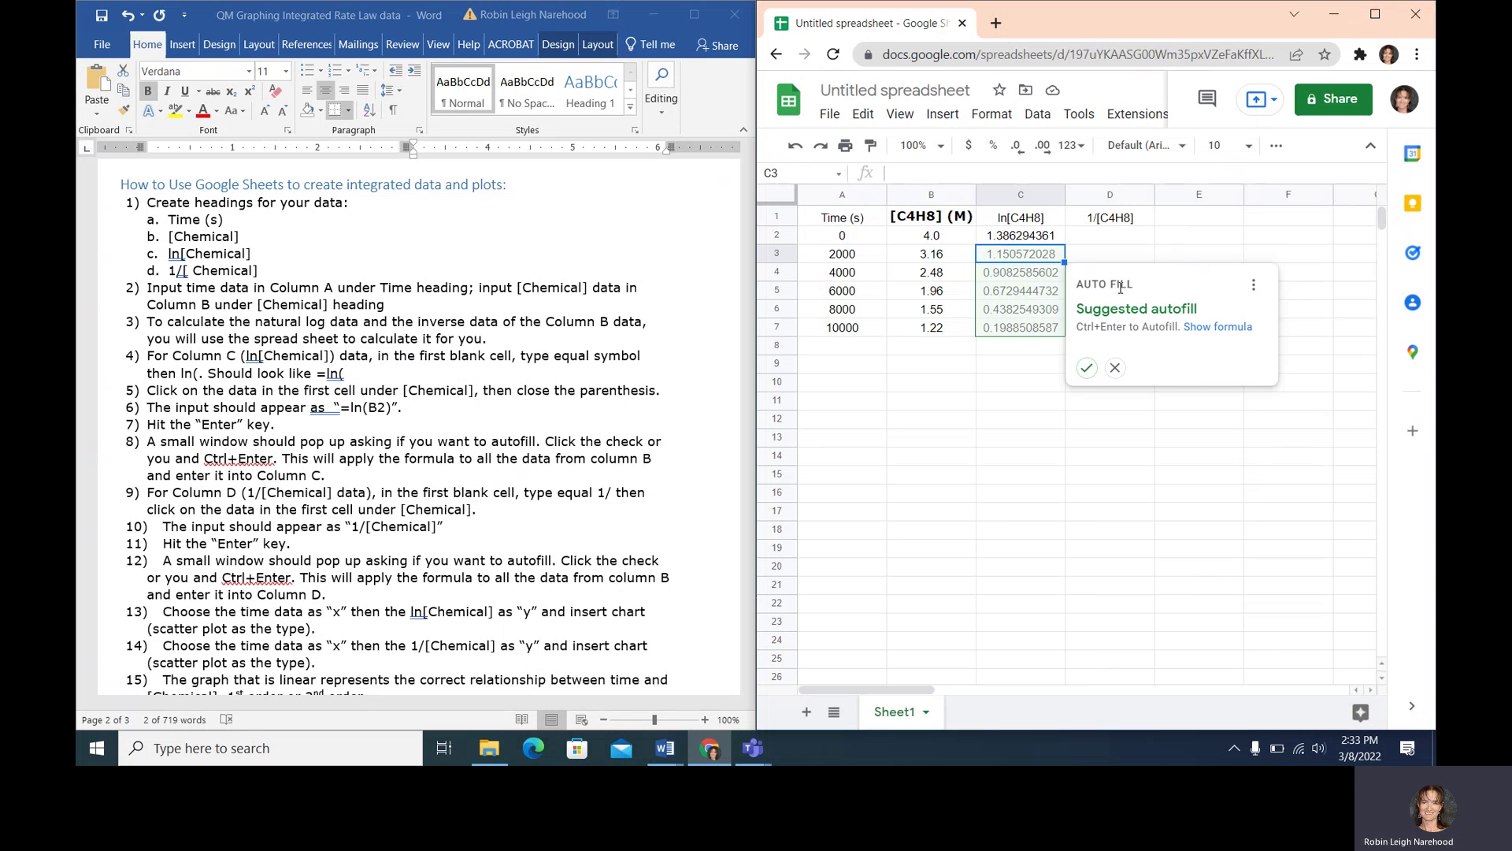
click(1087, 369)
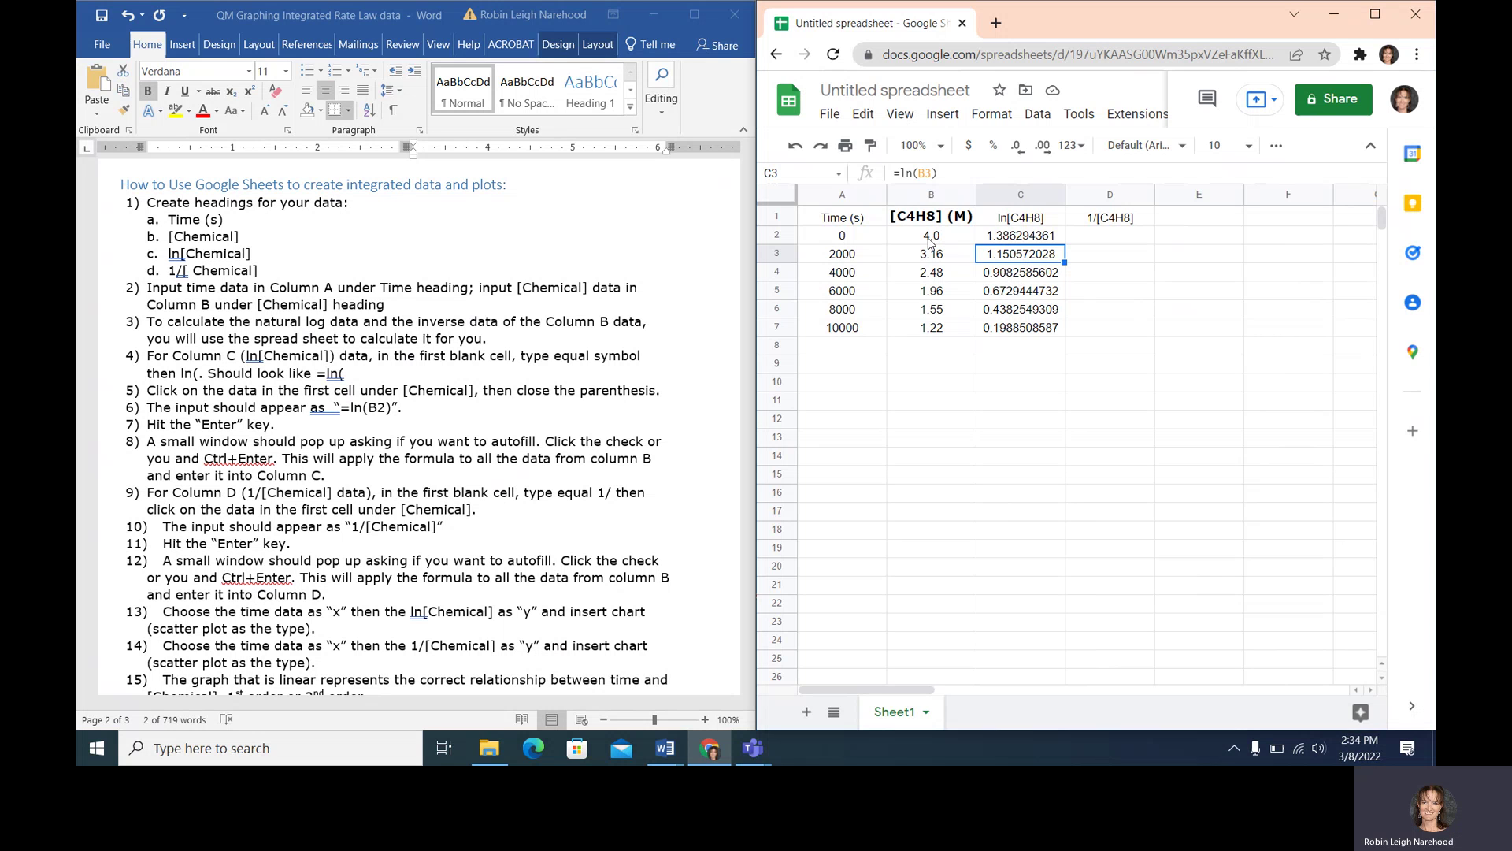
click(1042, 237)
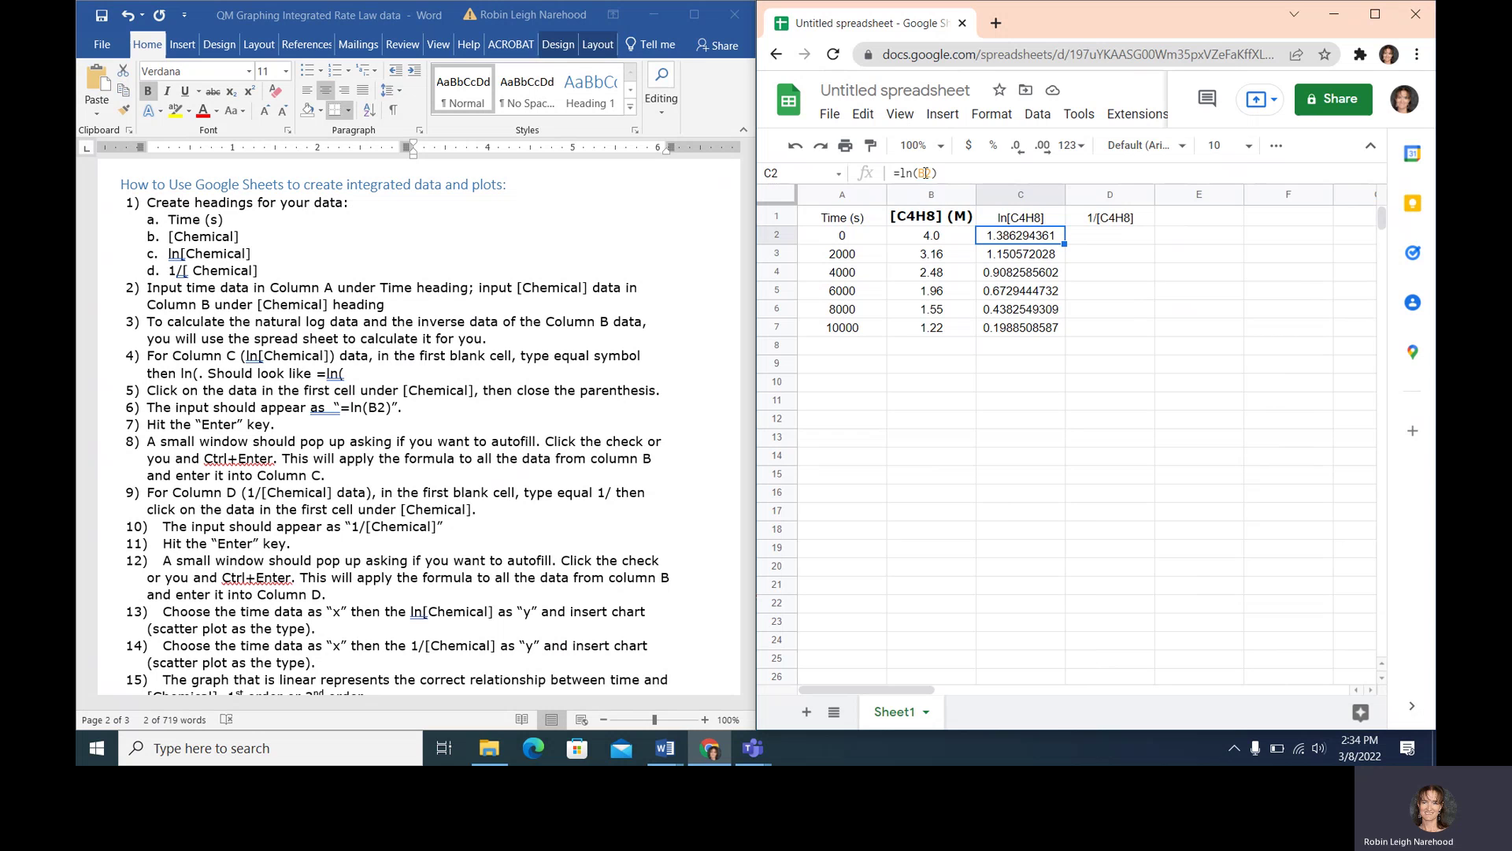
click(999, 259)
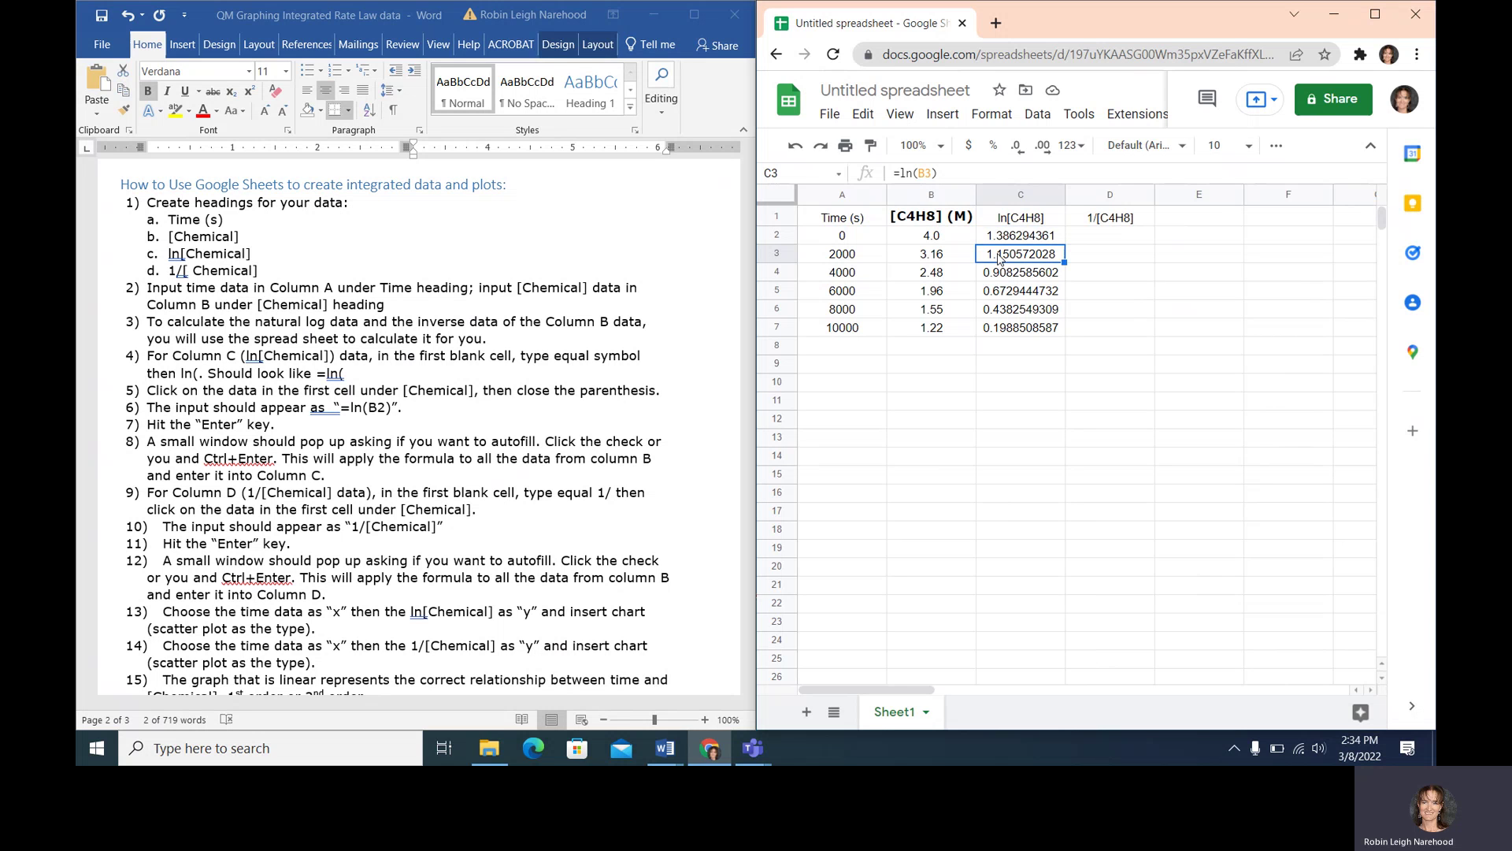
click(1009, 277)
click(1002, 297)
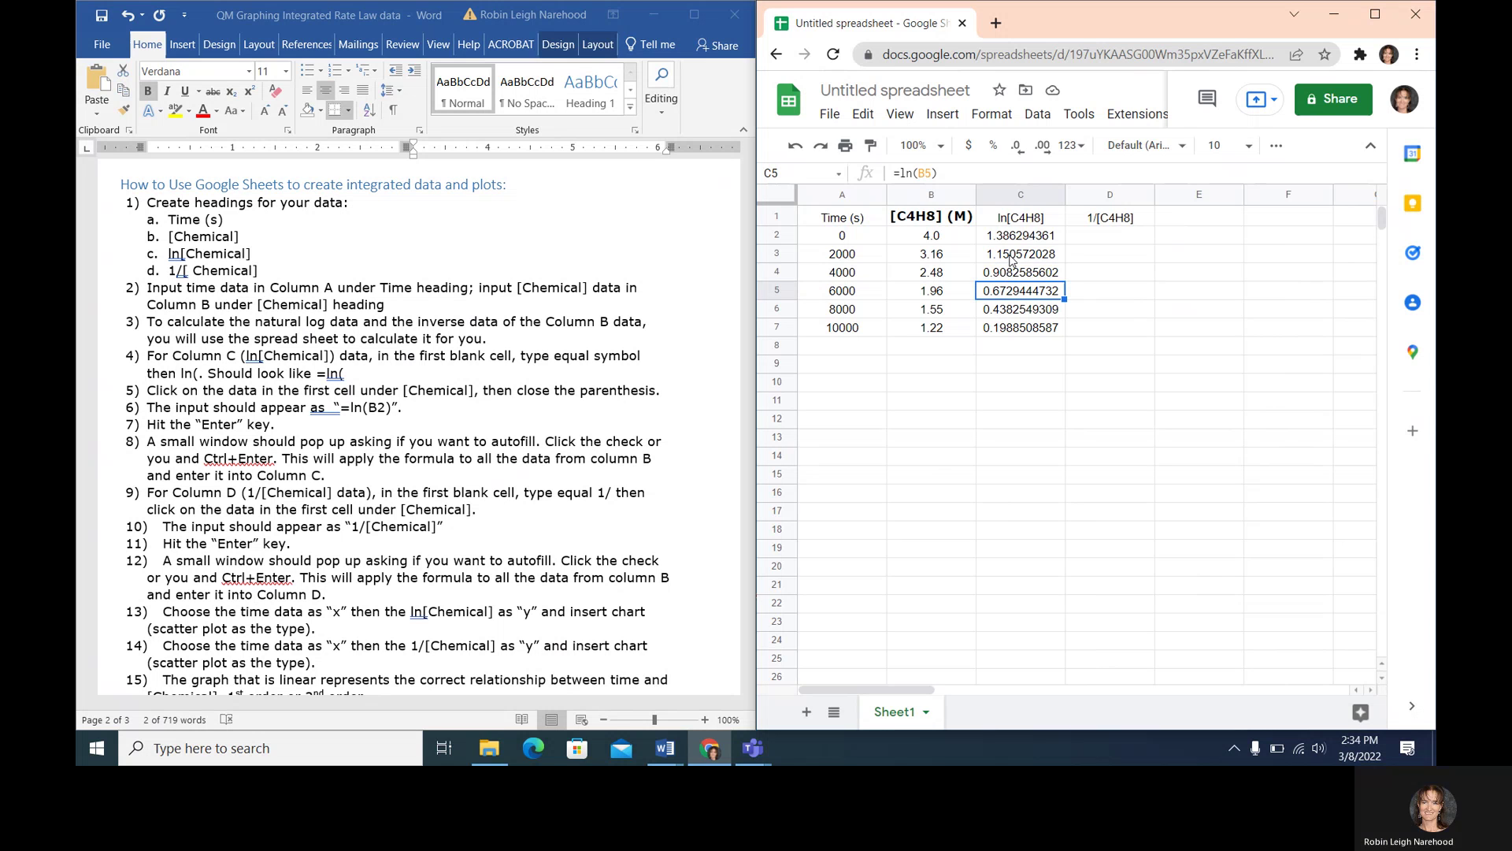
click(1006, 329)
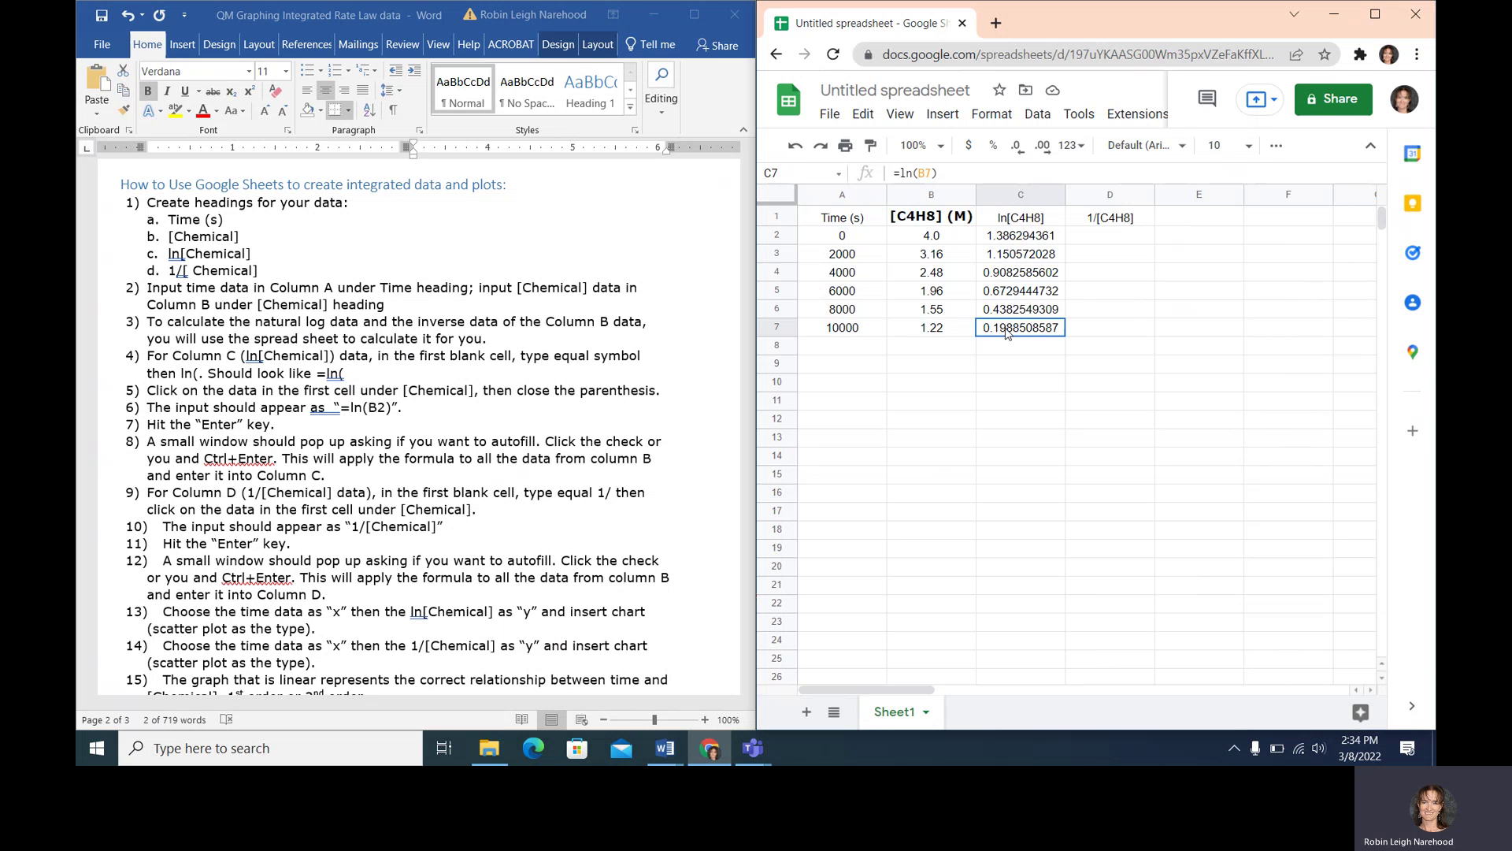
- Calculate the inverse concentrations in D2 to D7 by entering =1/B2 in D2 and accepting the suggested autofill
click(1099, 240)
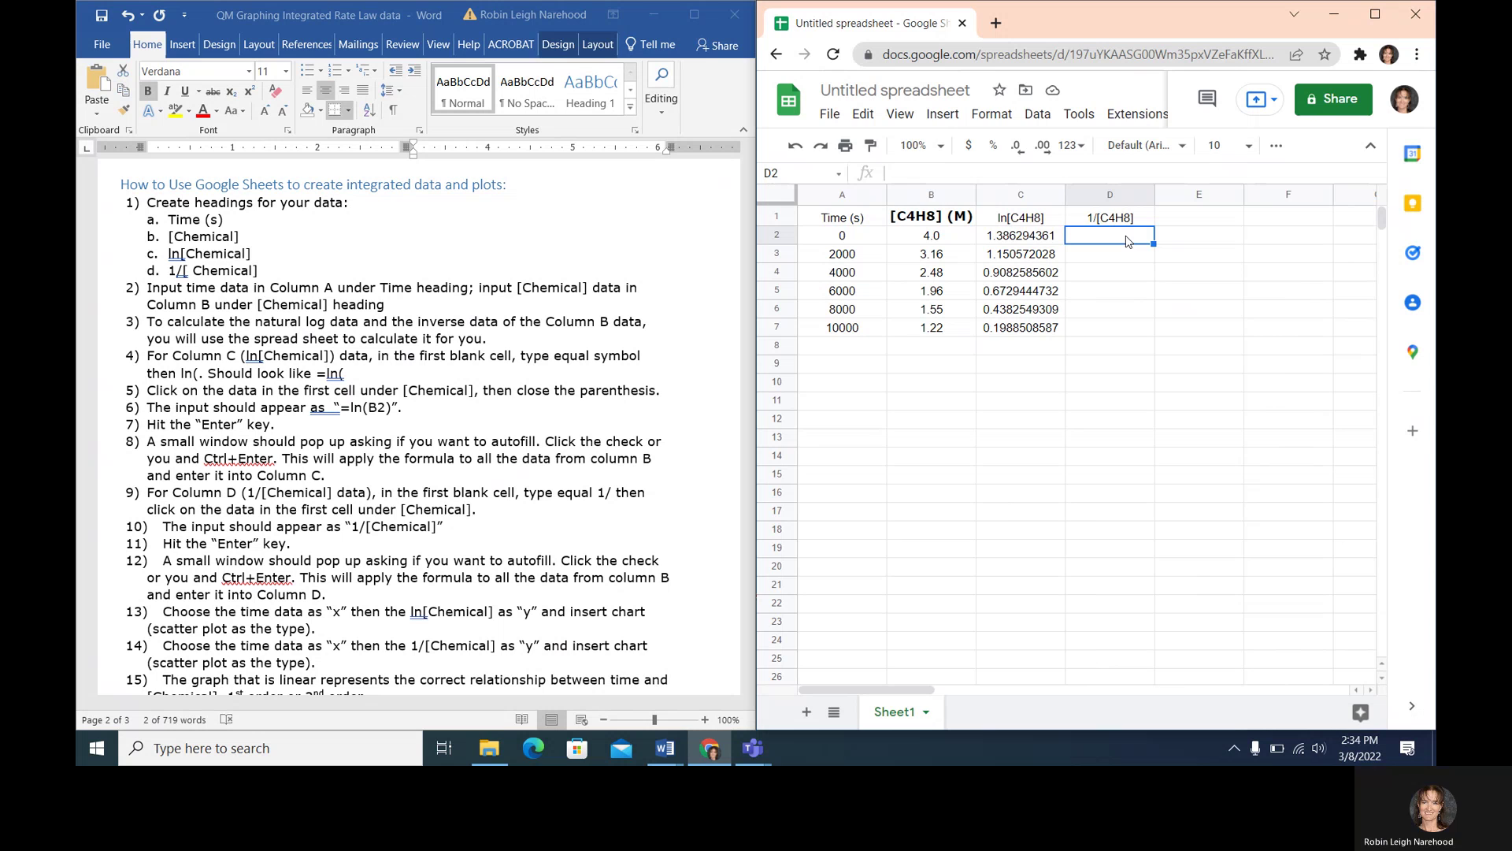
text(=)
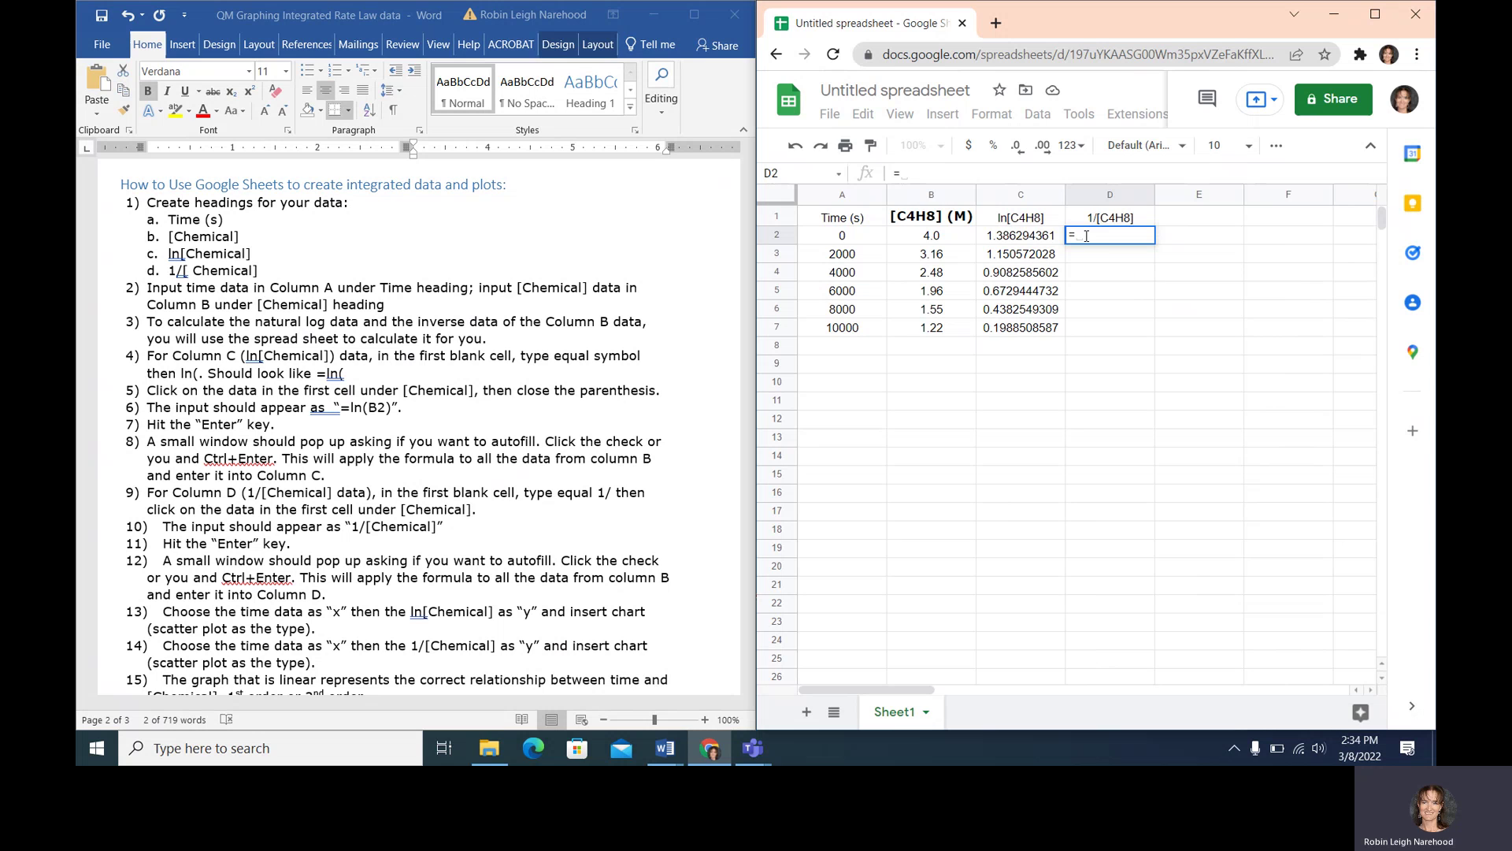
text(1/)
click(930, 242)
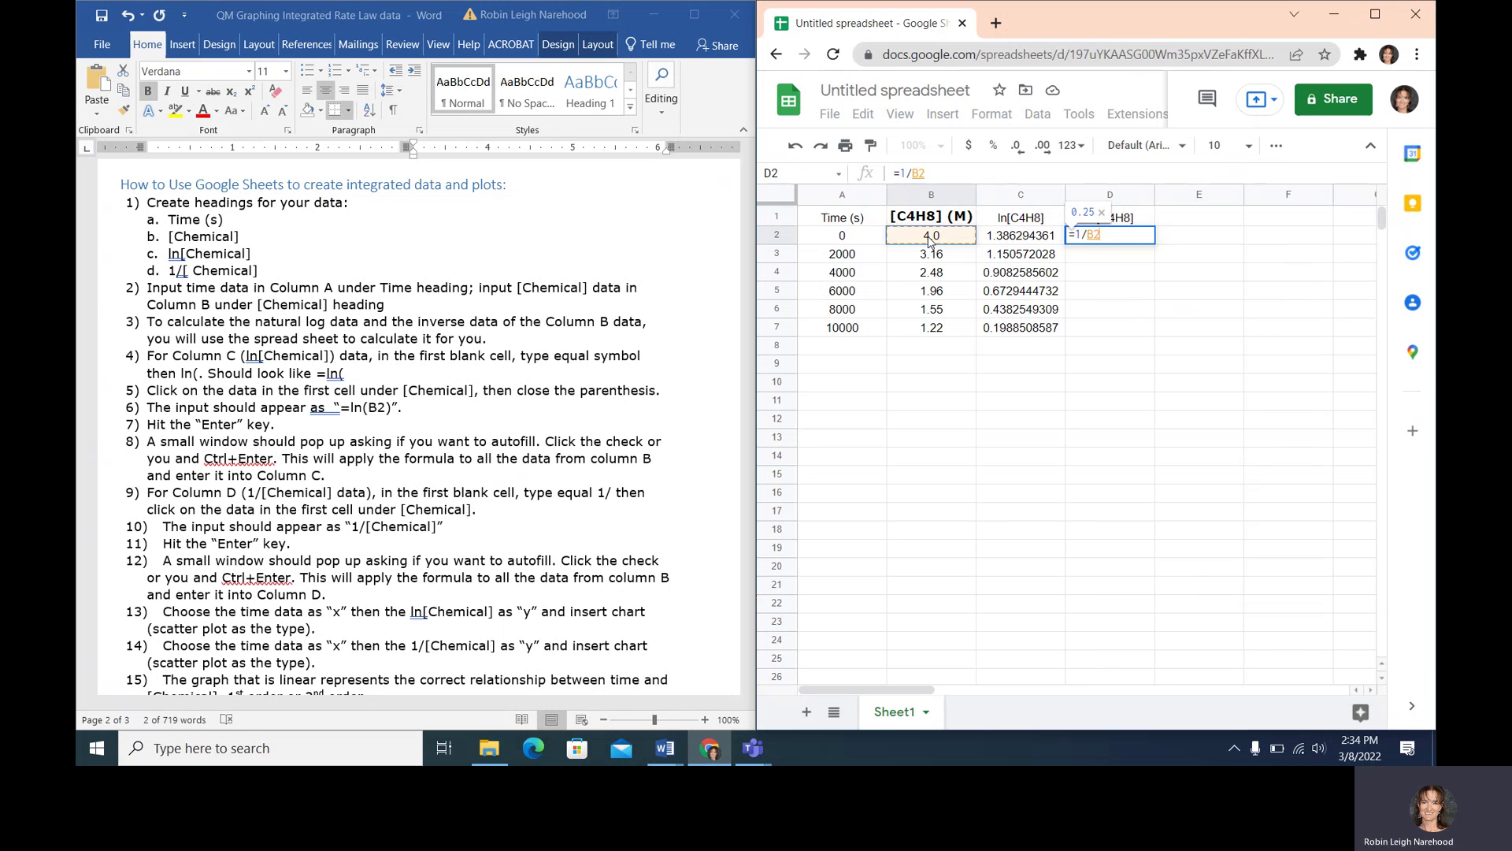
key(Return)
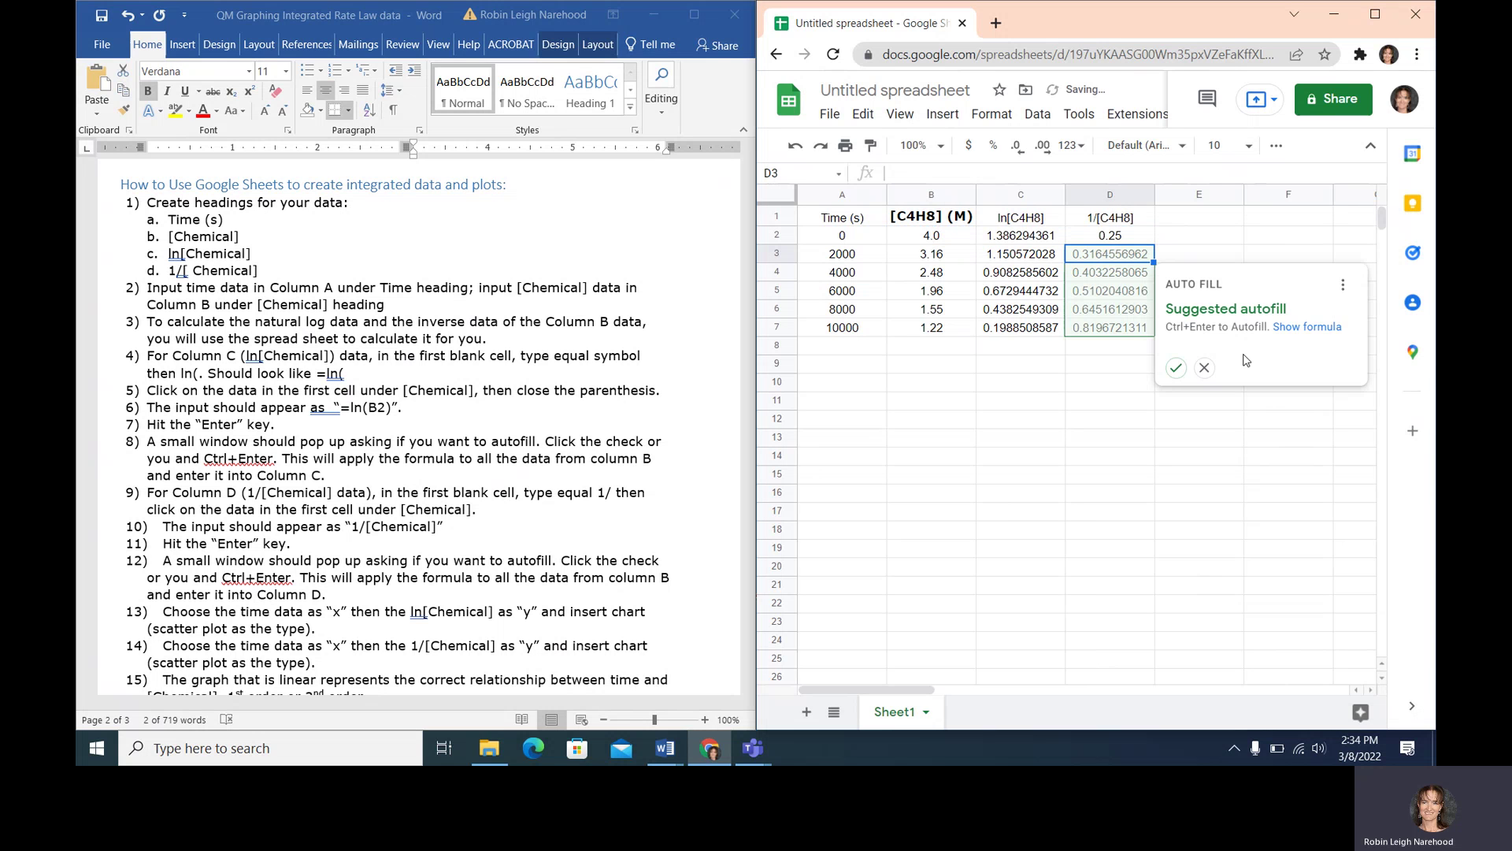
click(1178, 368)
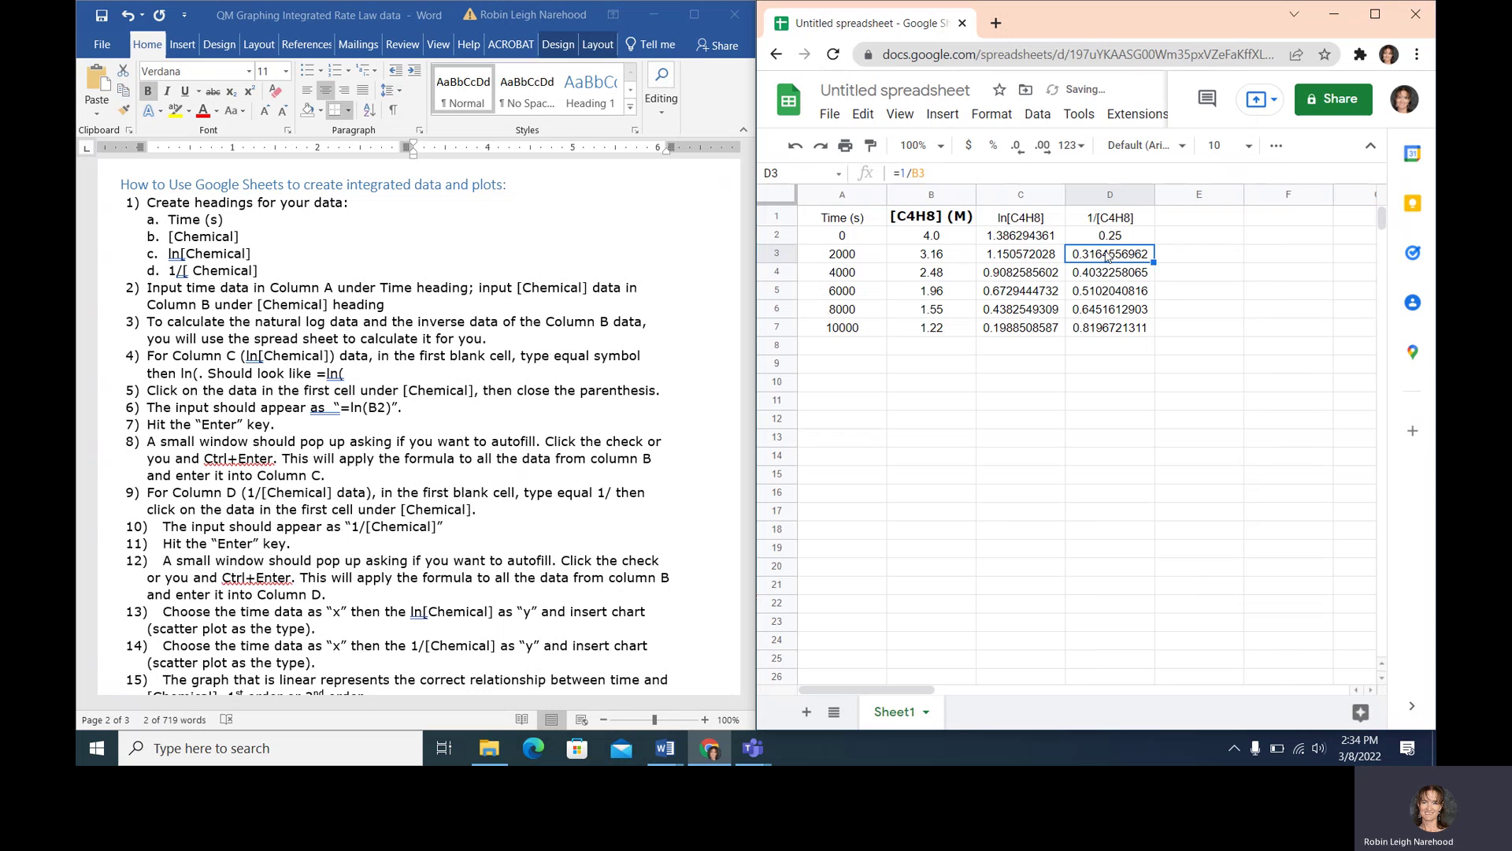
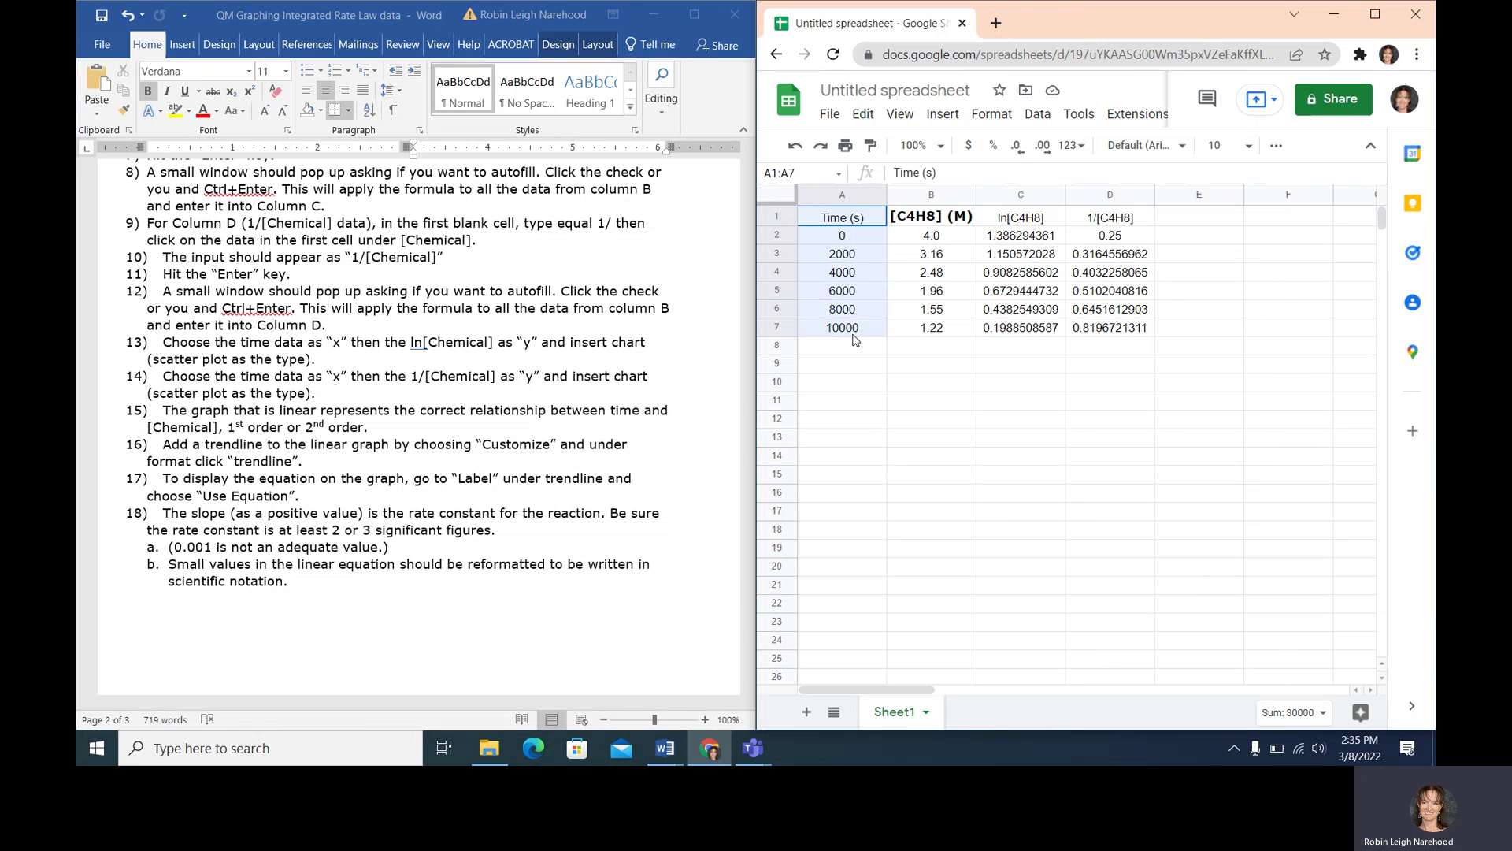
- Insert a chart from the time data in column A and the ln[C4H8] data in column C
click(860, 313)
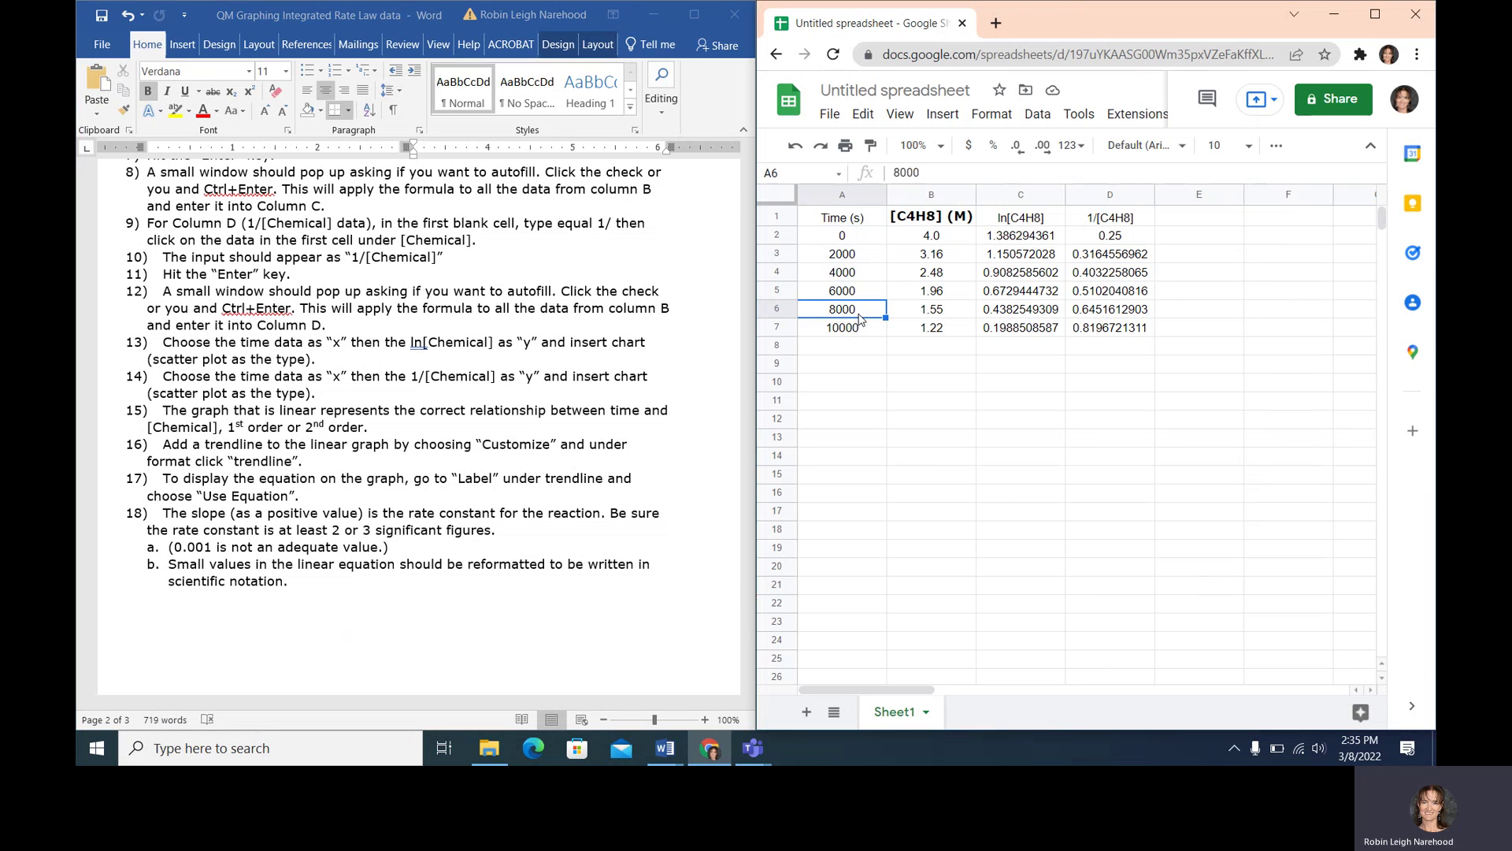
drag(864, 216, 865, 239)
click(850, 197)
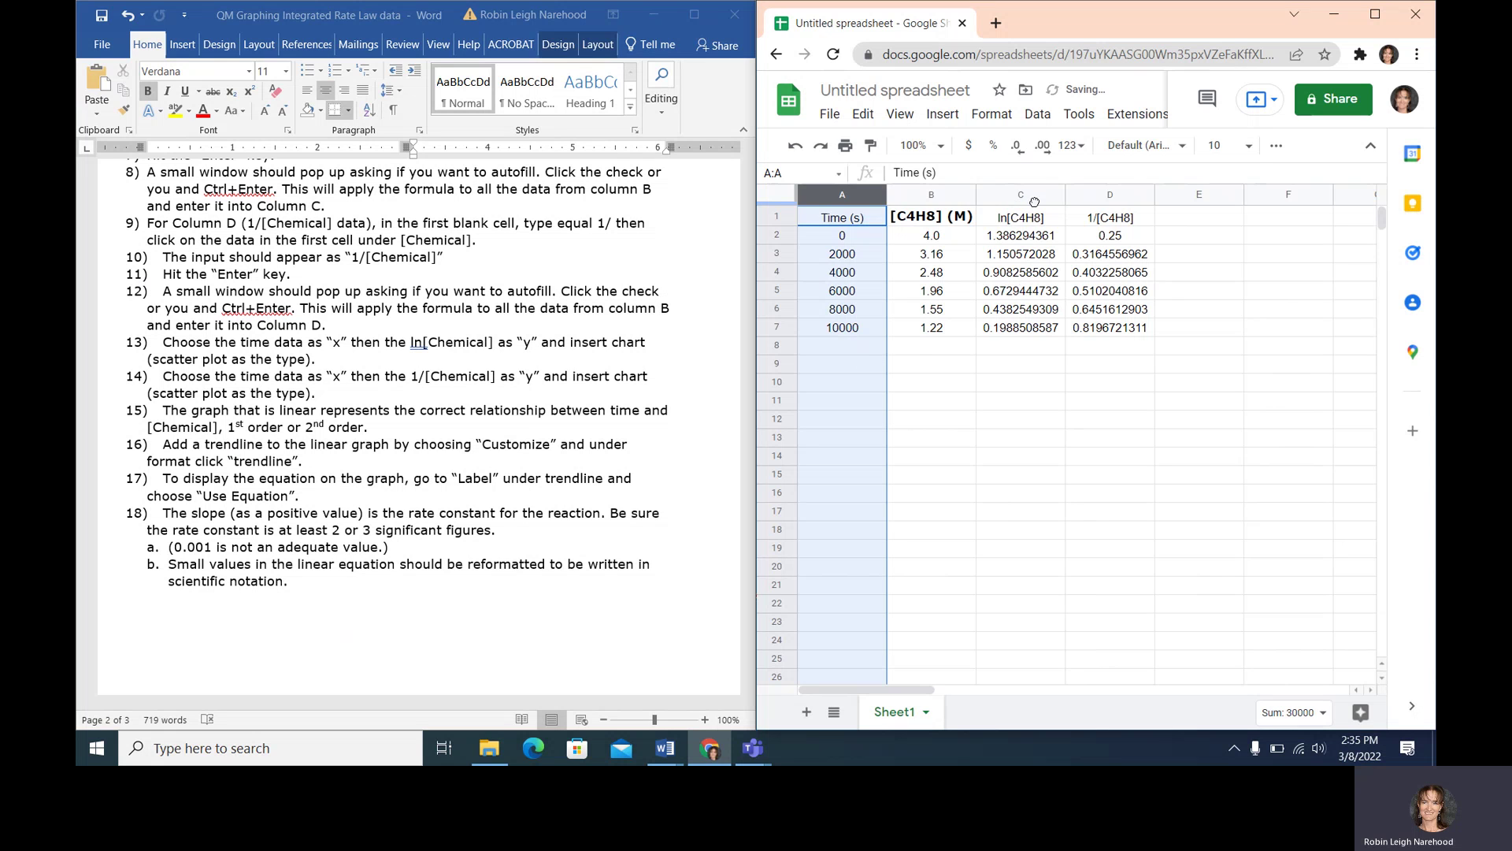
mouse_move(1034, 200)
mouse_down()
mouse_move(1031, 246)
mouse_move(1032, 203)
mouse_up()
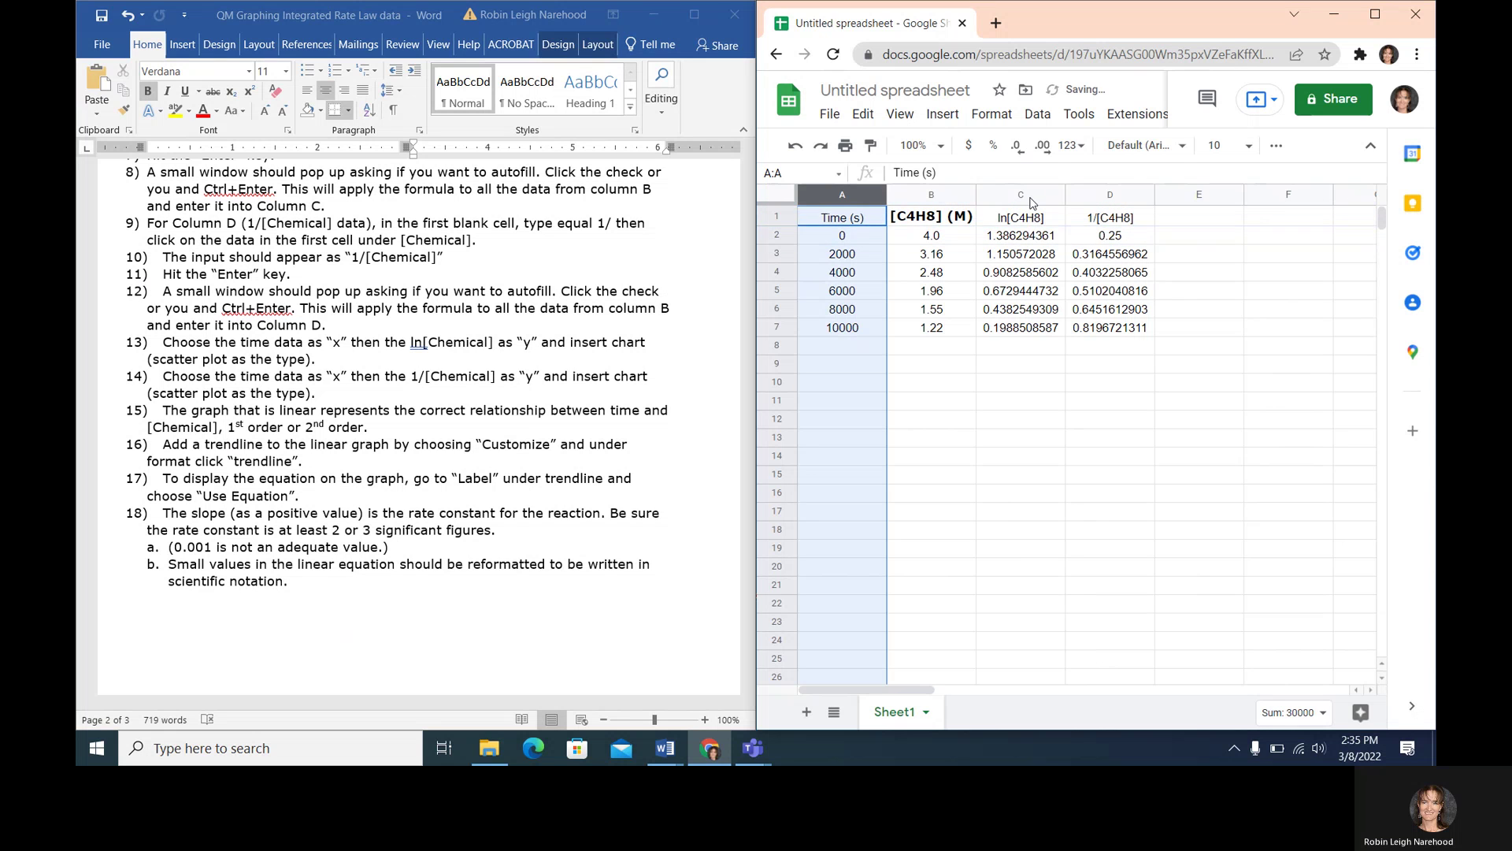
ctrl+click(1030, 197)
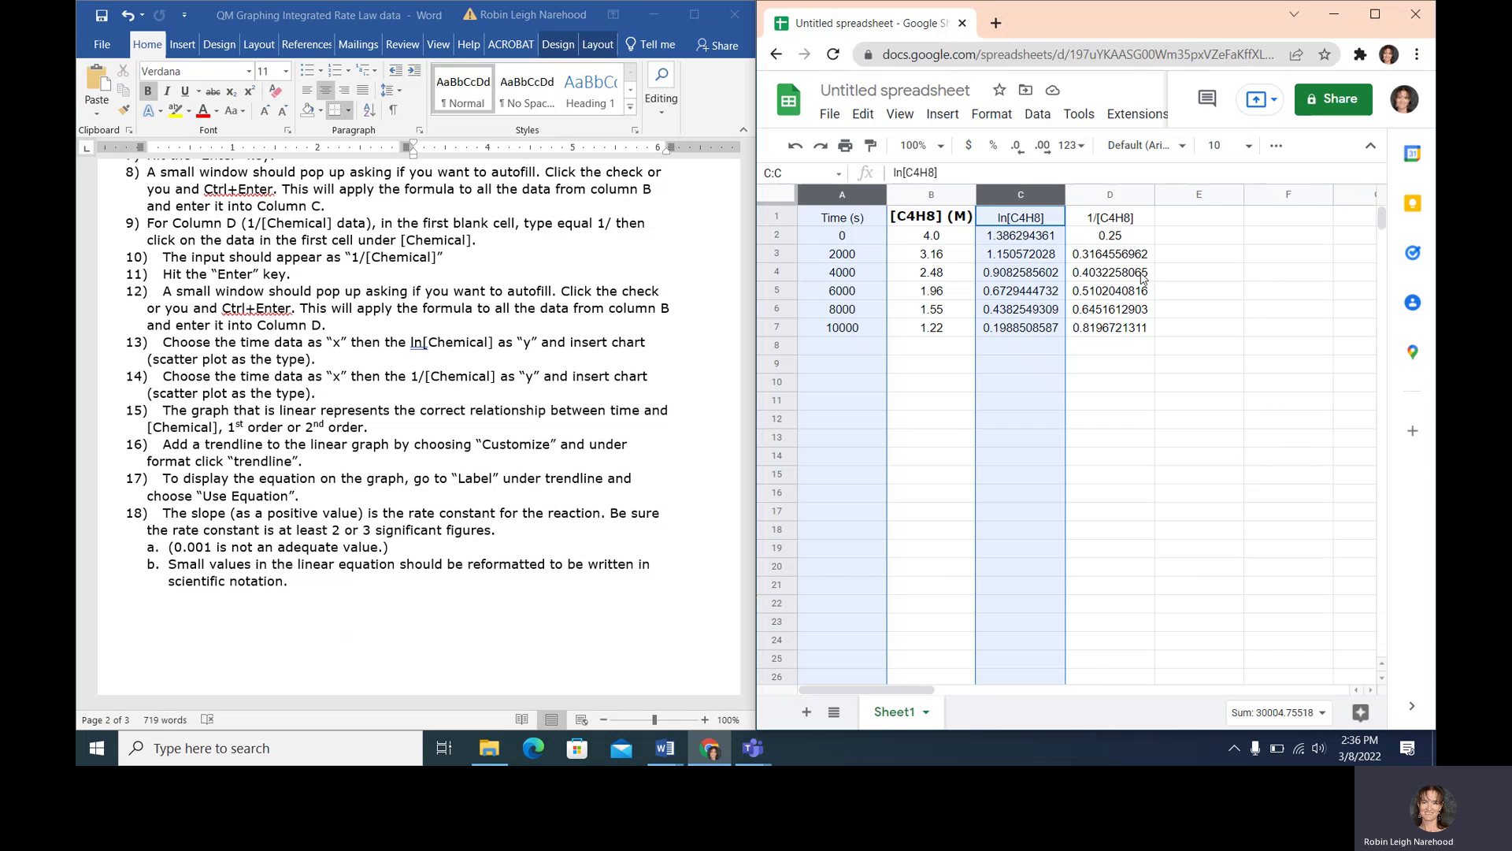
click(940, 116)
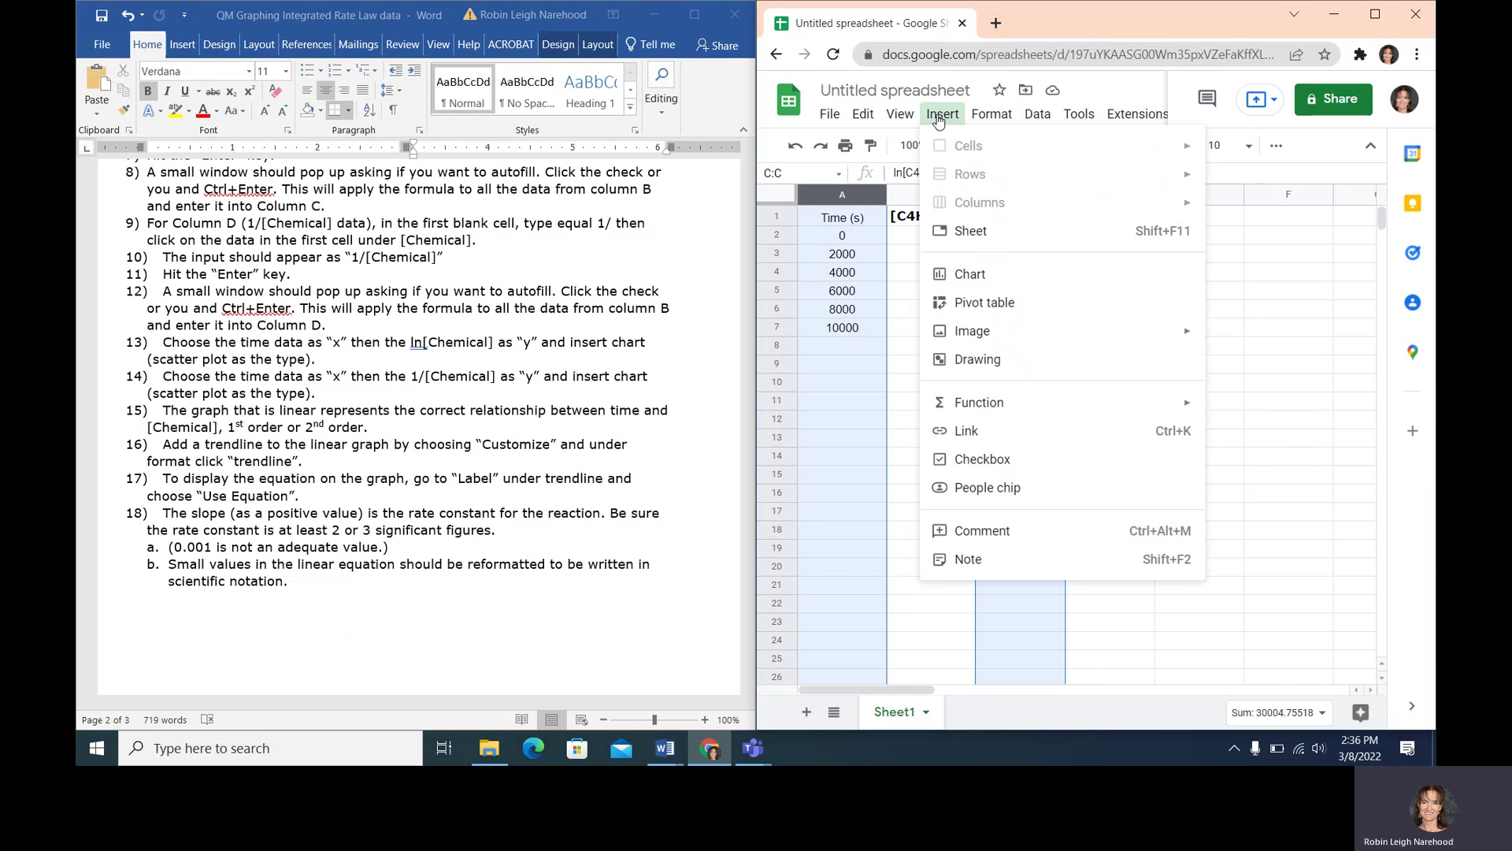
click(980, 274)
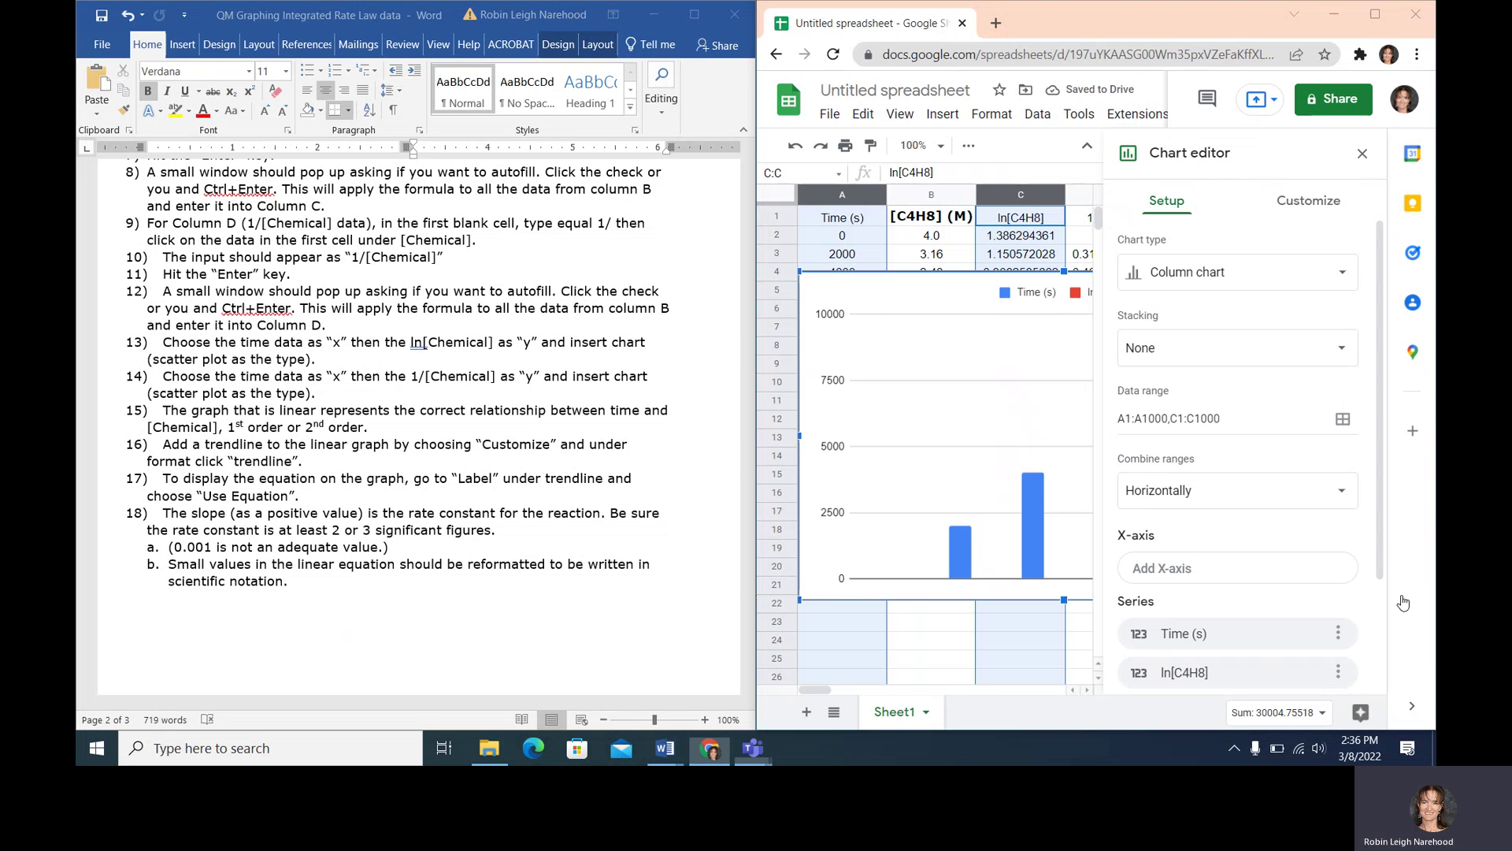
- Change the ln[C4H8] chart to a scatter chart and close the chart editor
click(1231, 275)
drag(1374, 343, 1379, 465)
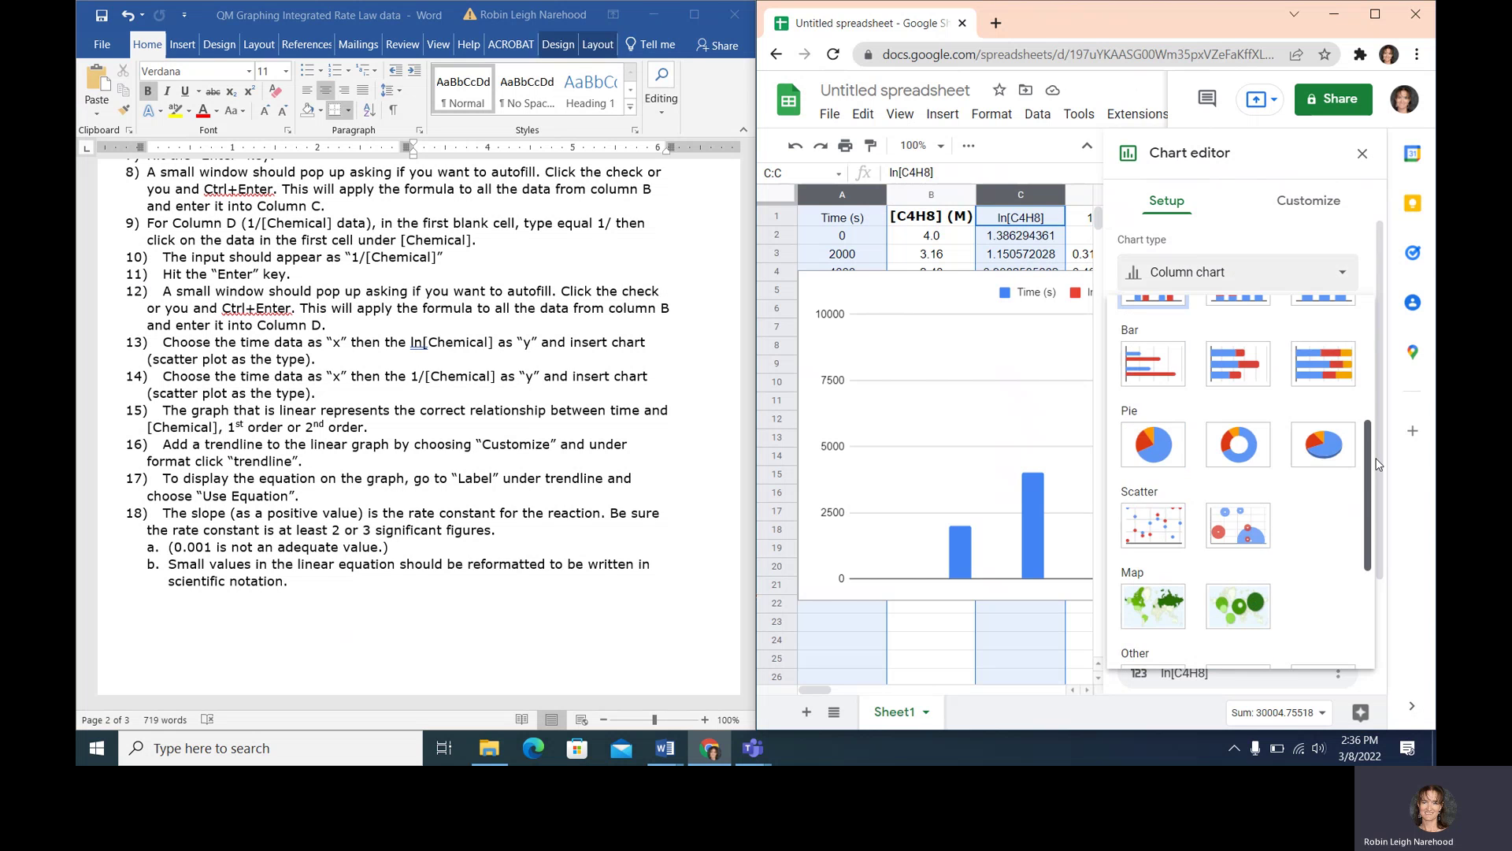
click(1164, 531)
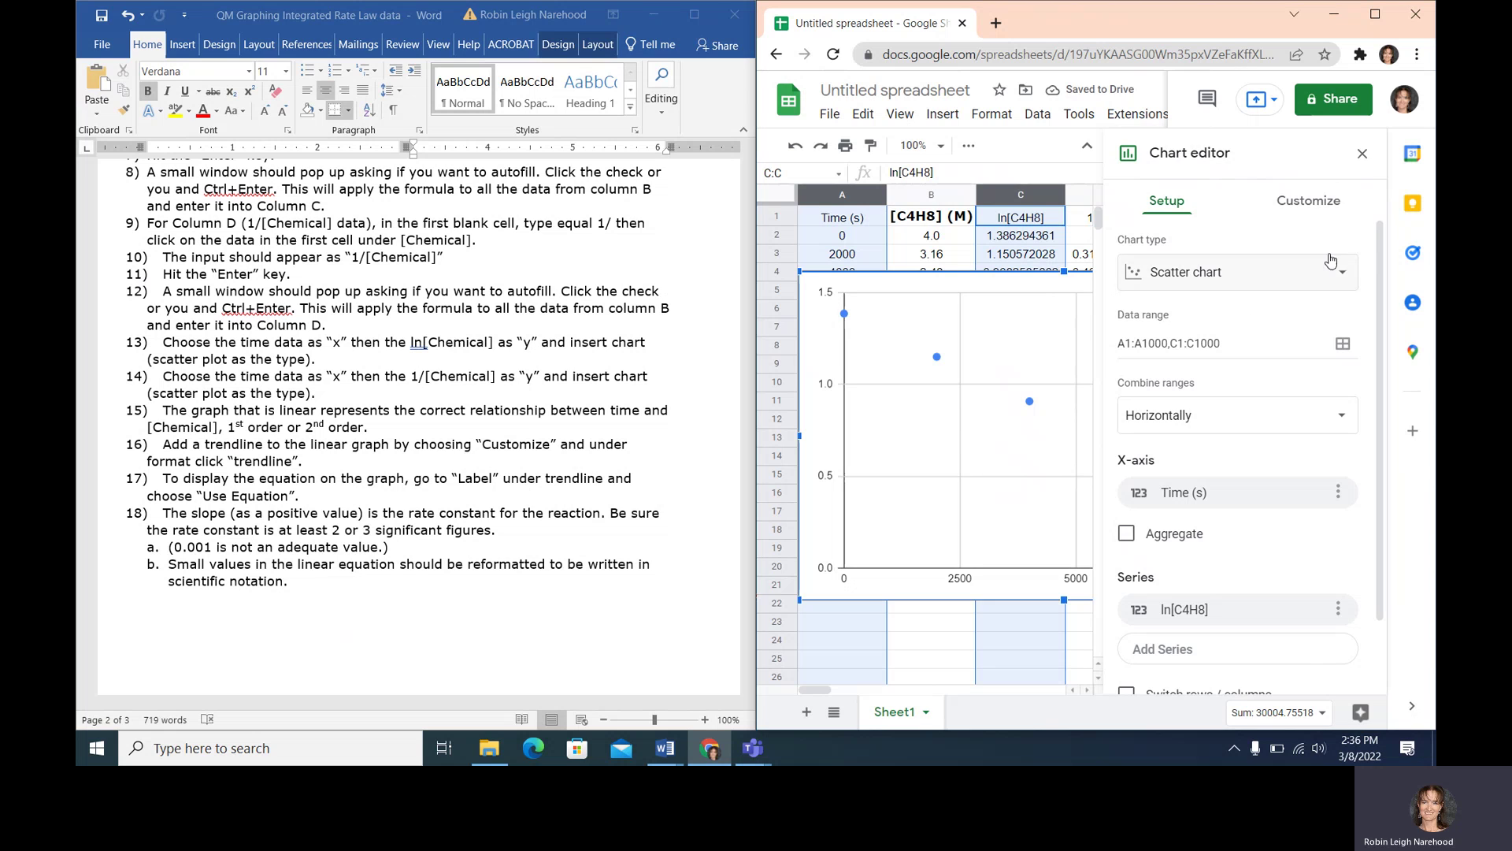
click(1362, 153)
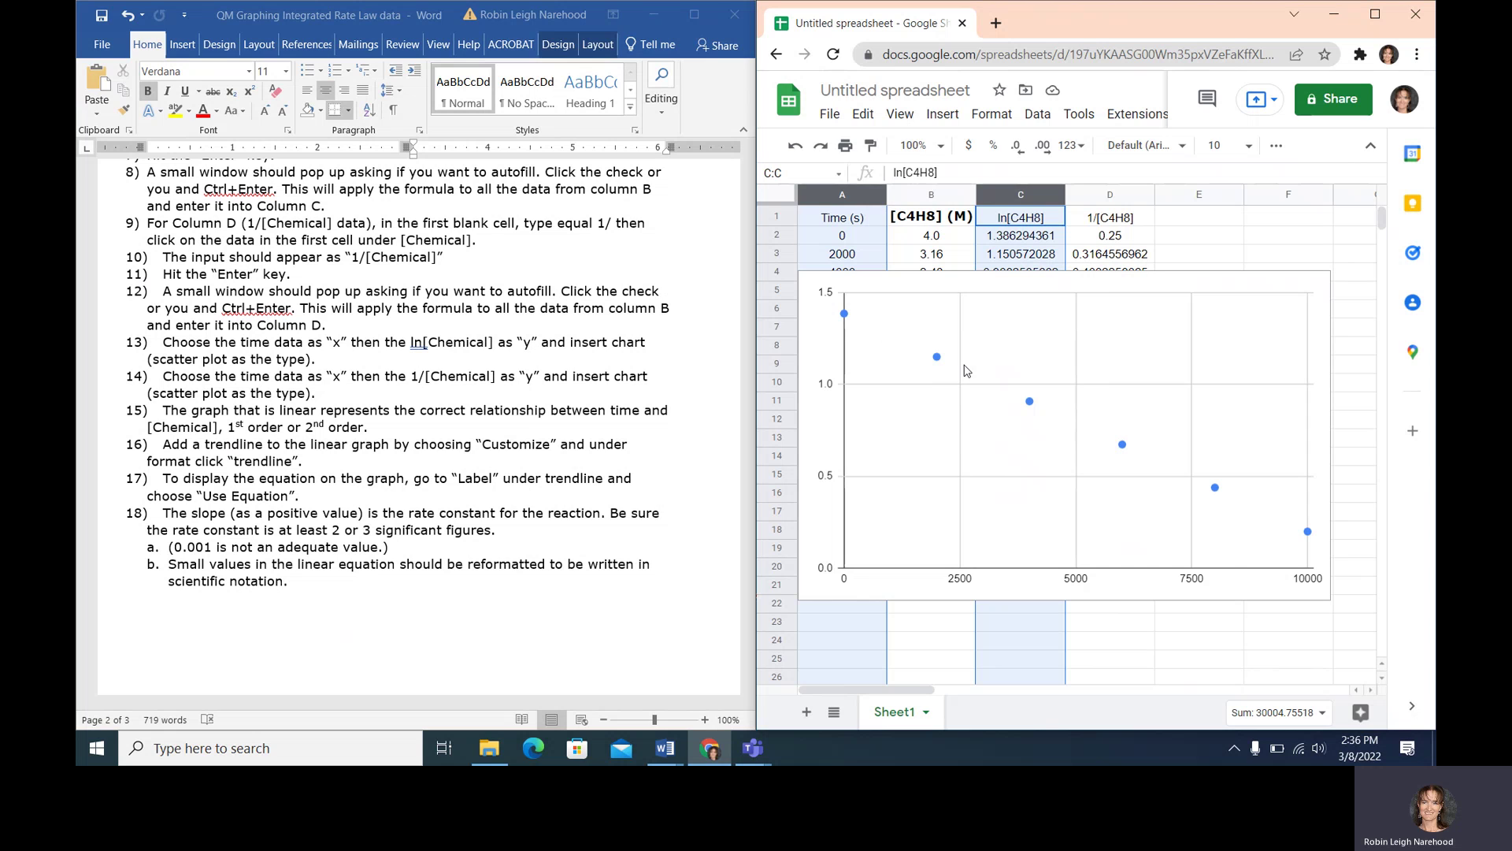
- Insert a scatter chart of 1/[C4H8] in column D against time in column A, and close the chart editor
click(848, 191)
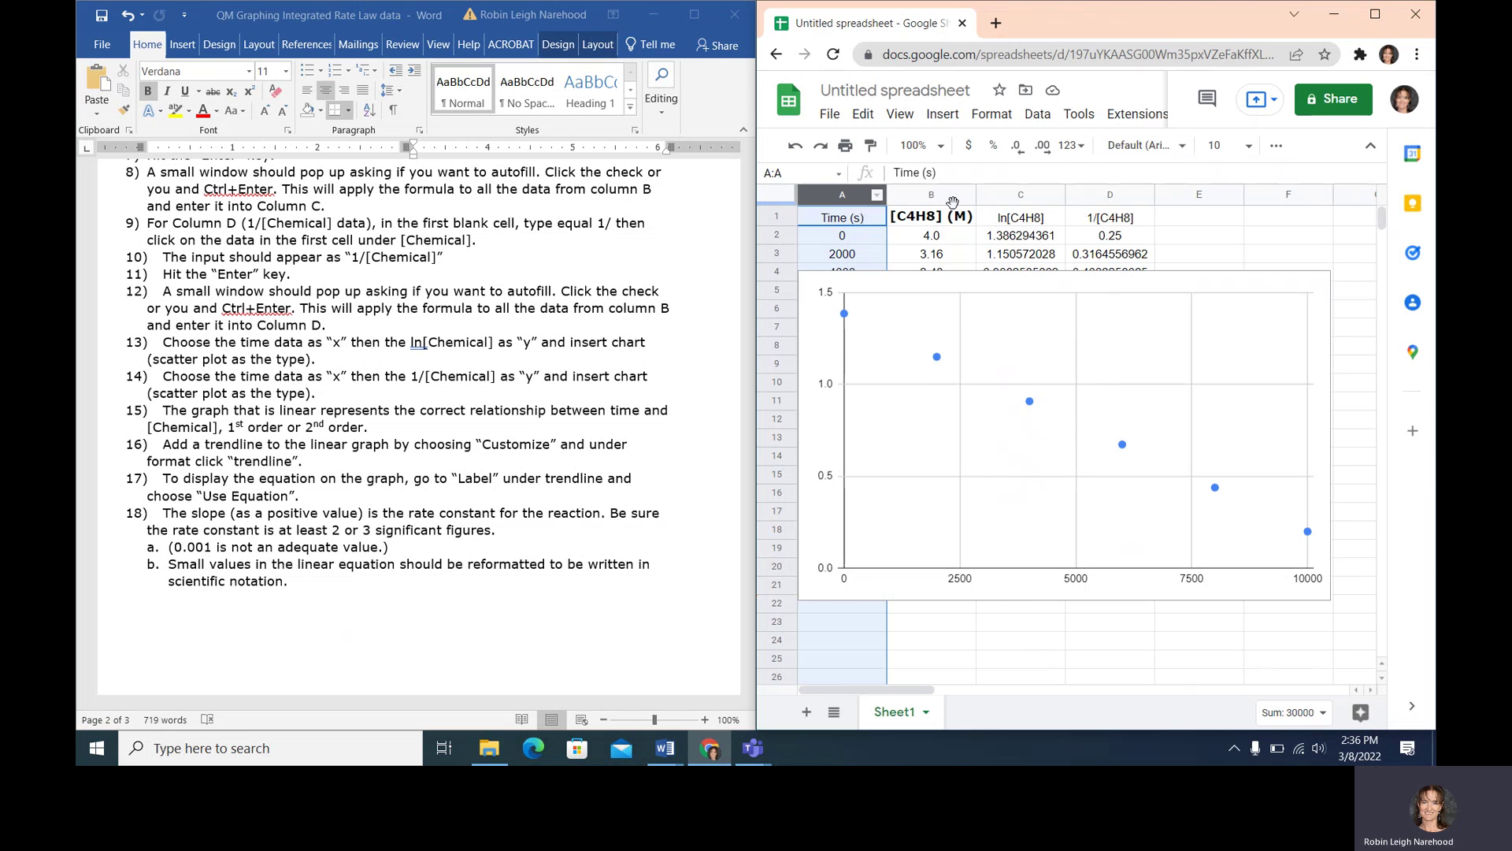
ctrl+click(1107, 197)
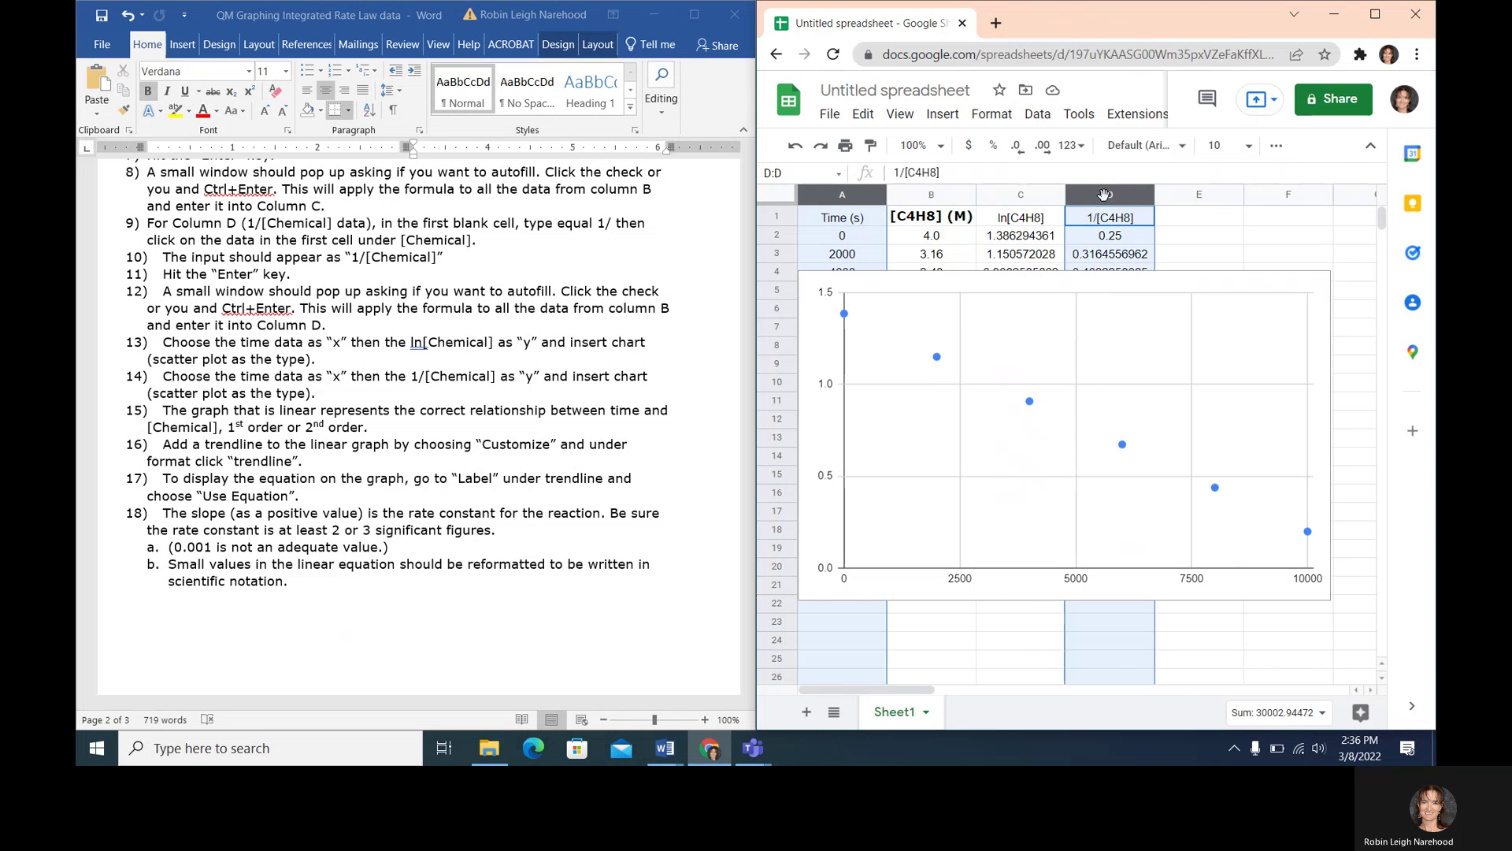
click(954, 115)
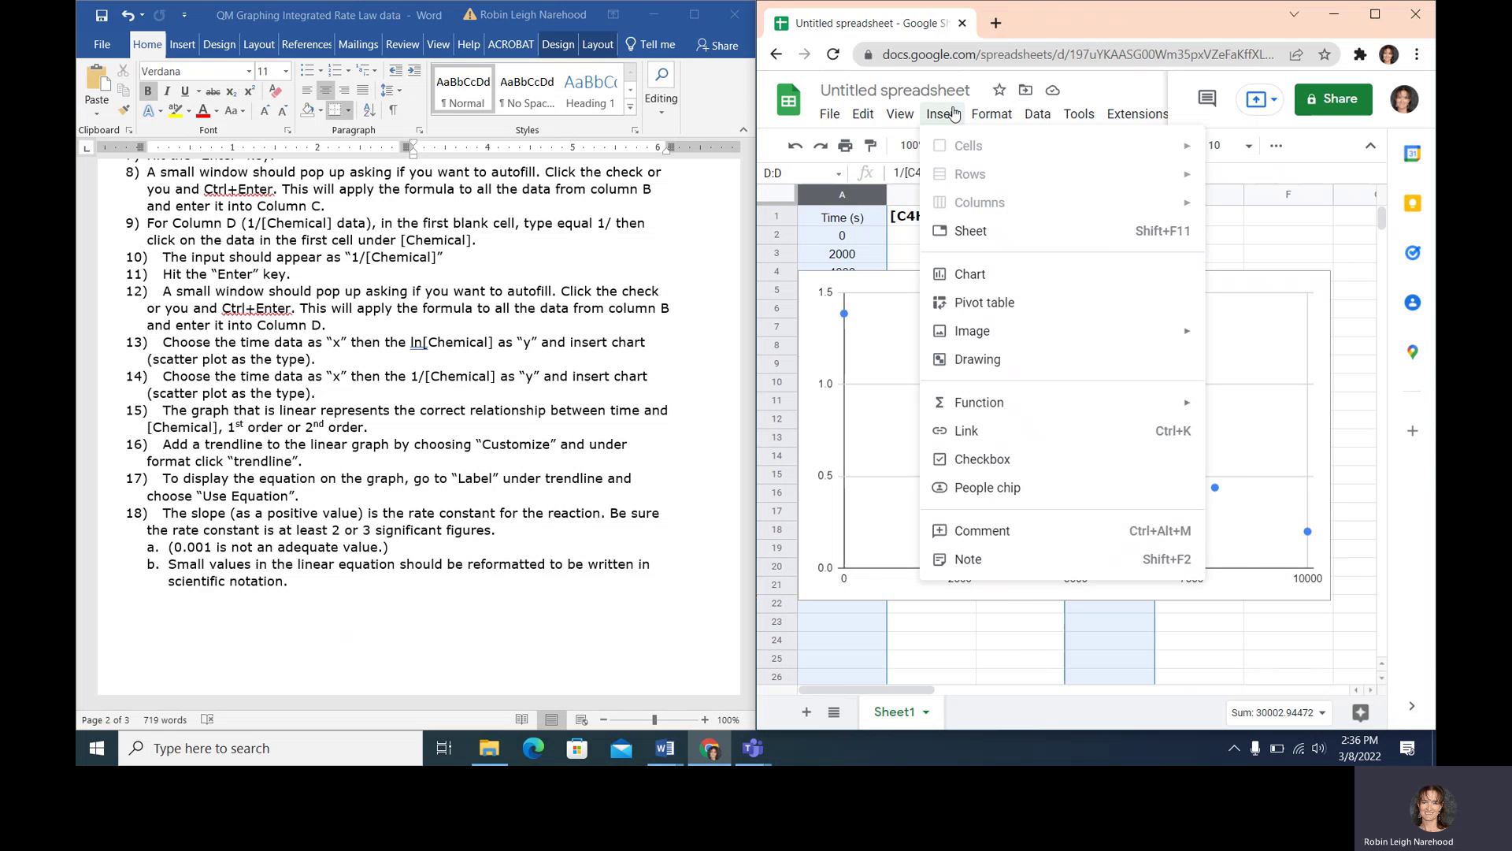
click(977, 275)
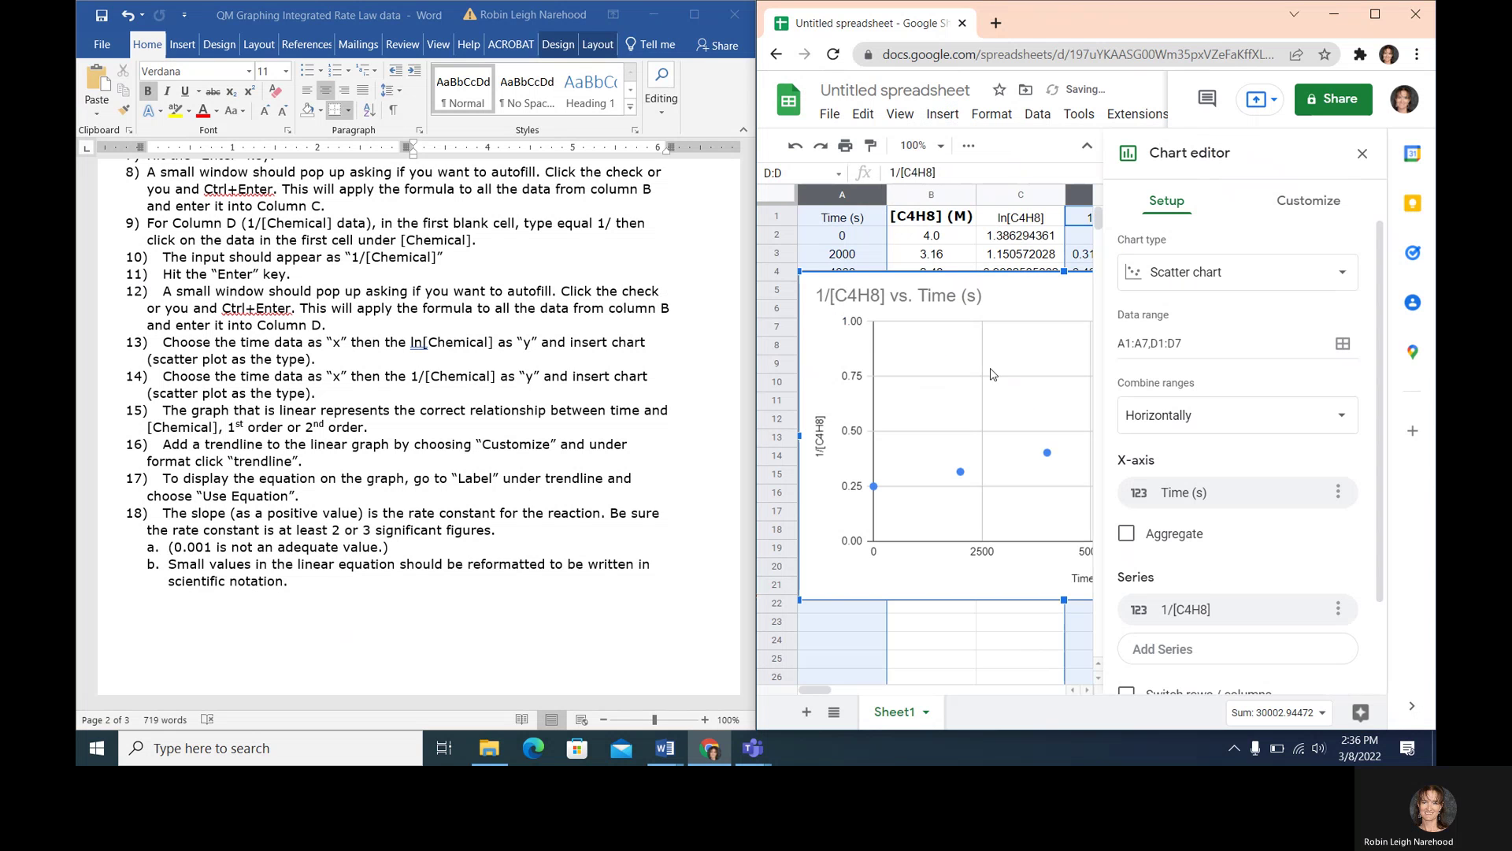
click(1364, 157)
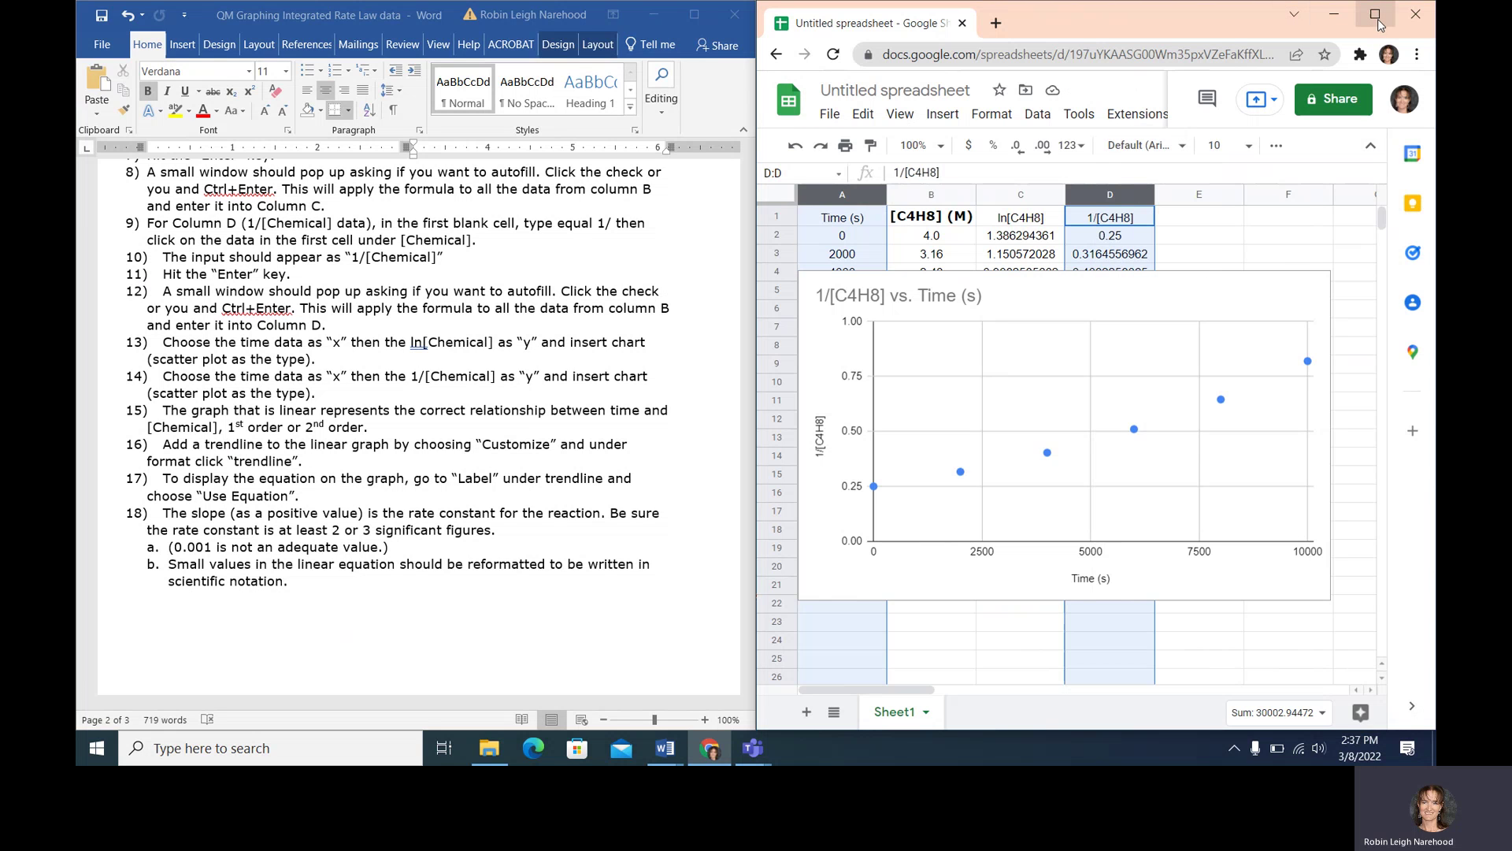
- Maximize the spreadsheet window and move the 1/[C4H8] vs. Time chart beside the ln[C4H8] chart, over columns G to M
click(1376, 15)
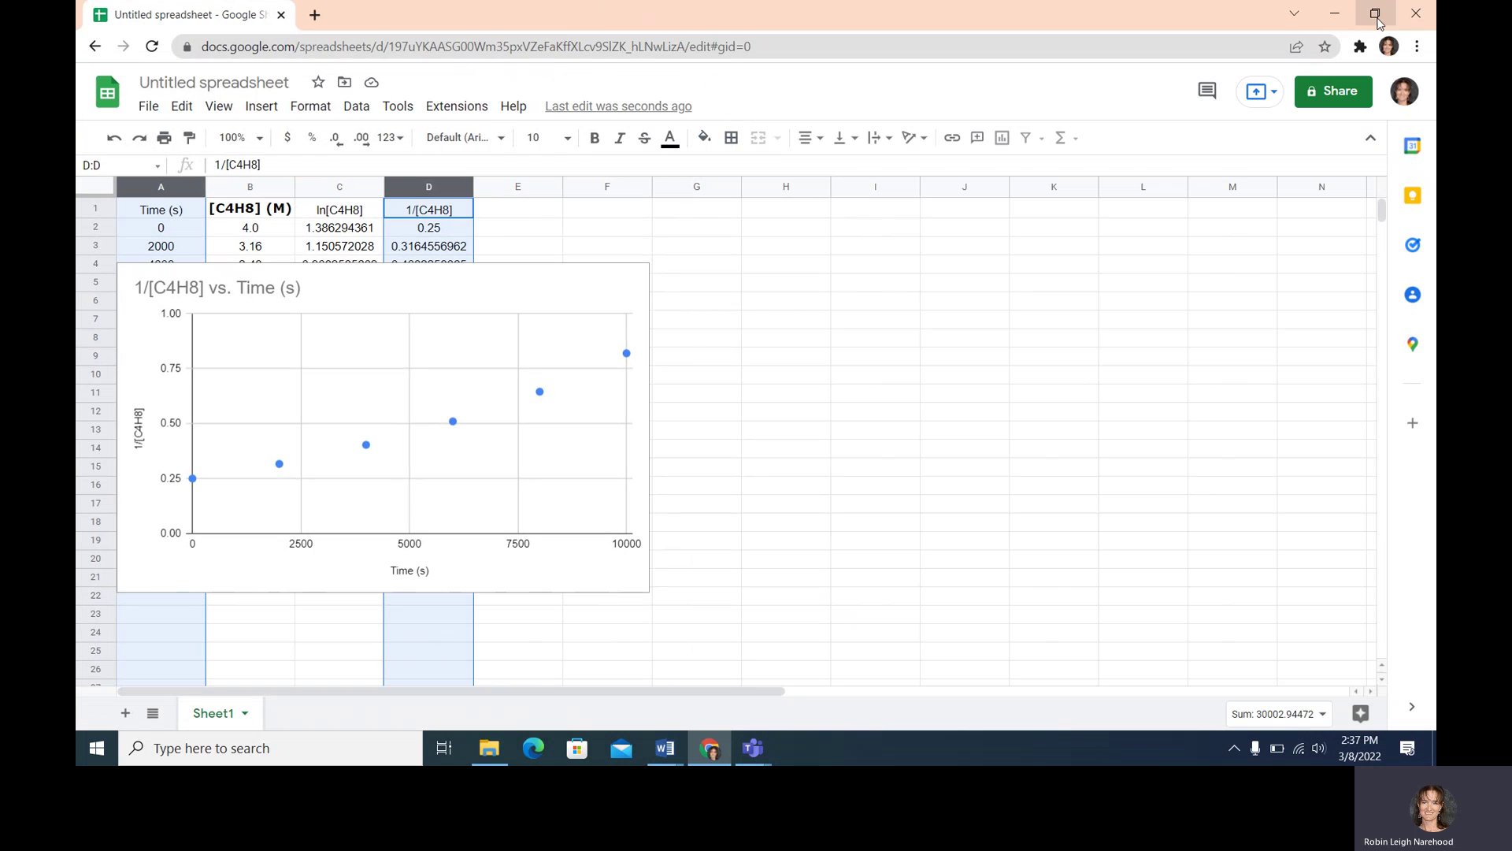
click(587, 276)
drag(587, 276, 1170, 272)
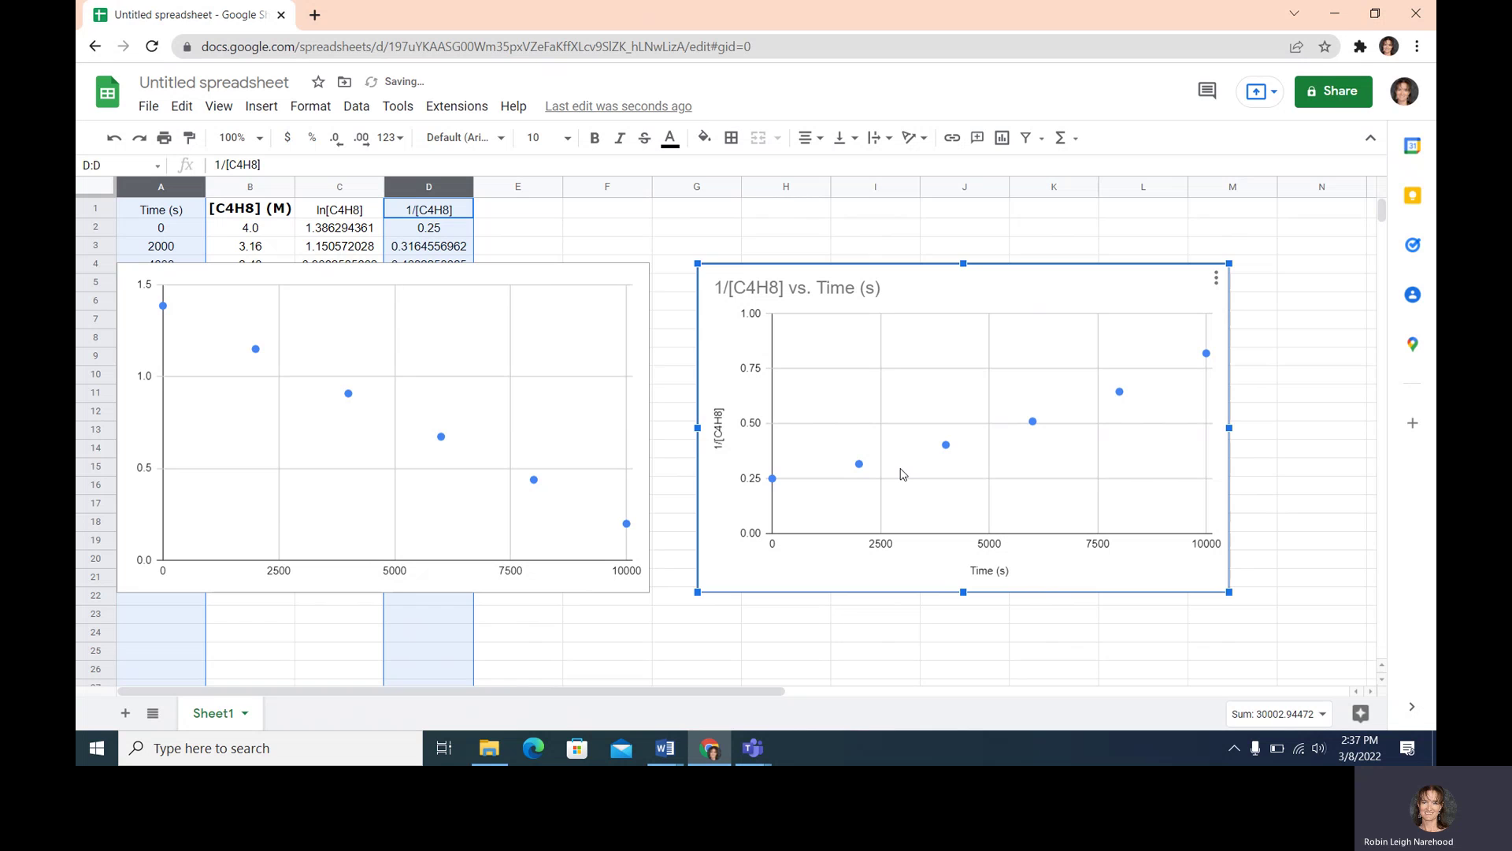
click(536, 483)
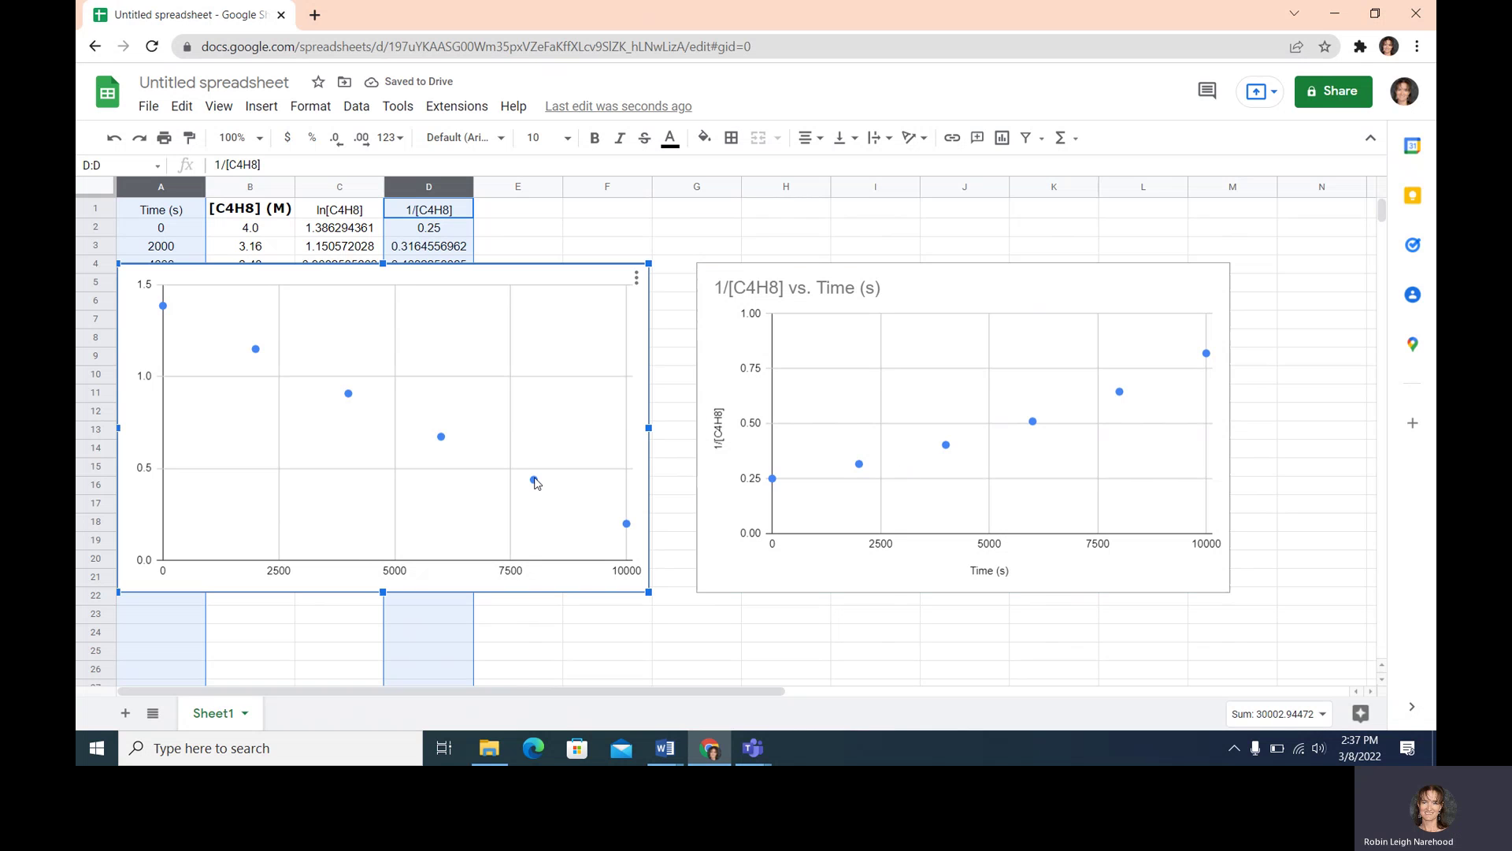
mouse_move(536, 483)
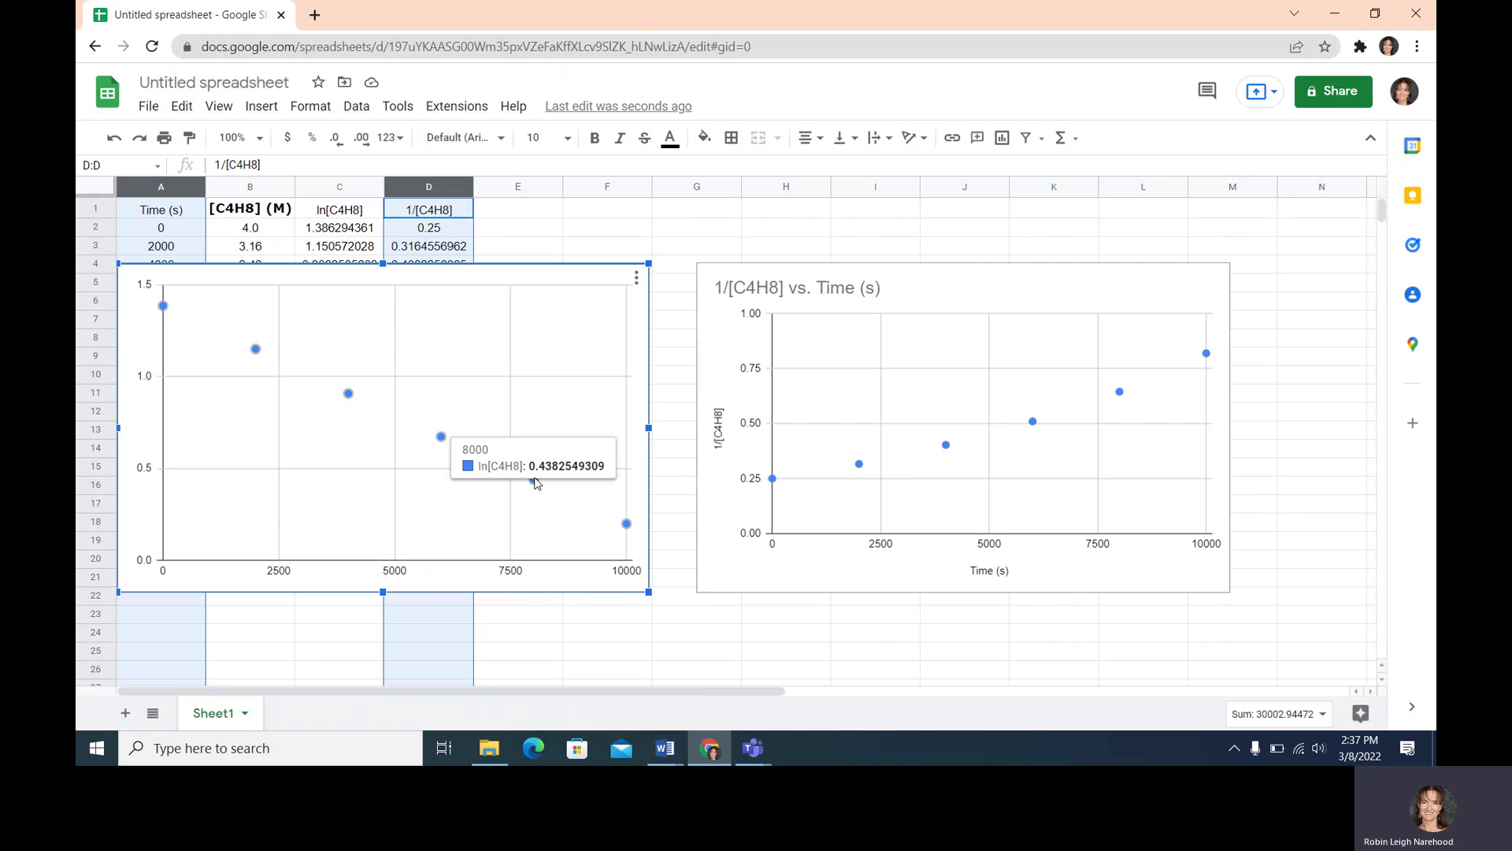
right_click(535, 483)
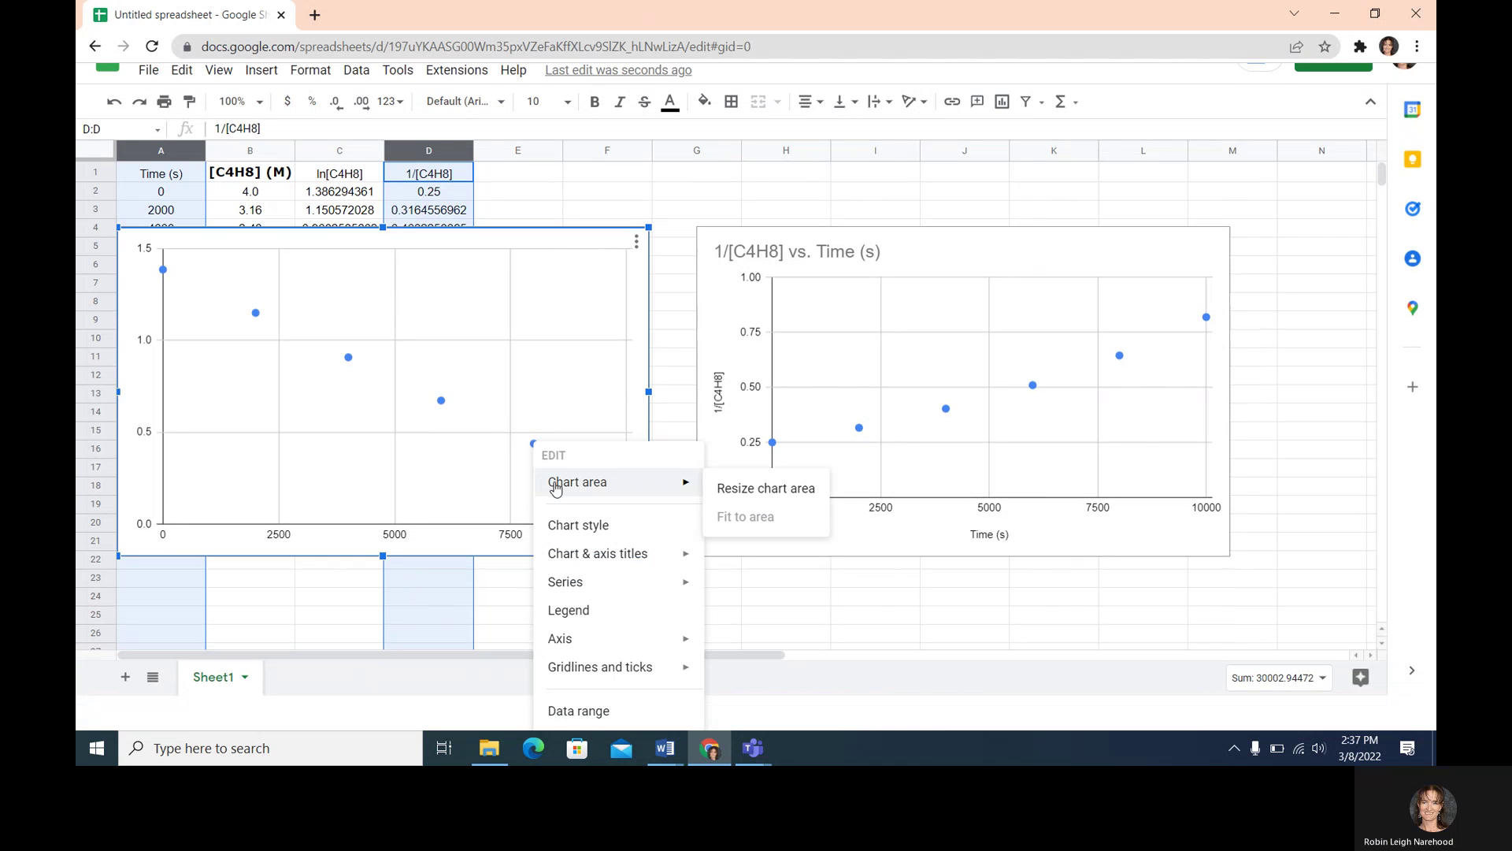
mouse_move(549, 581)
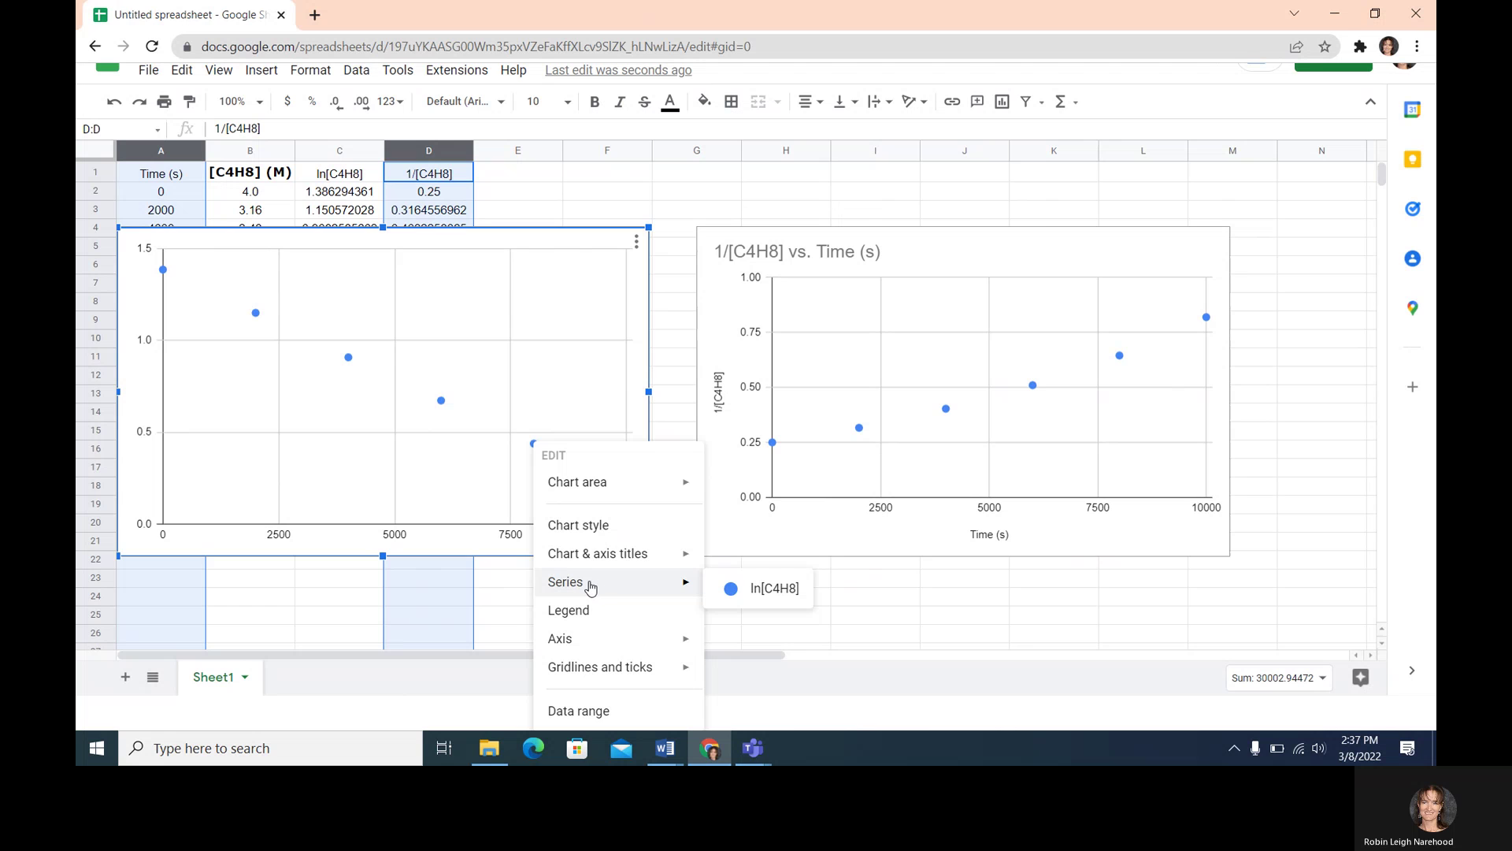
mouse_move(588, 552)
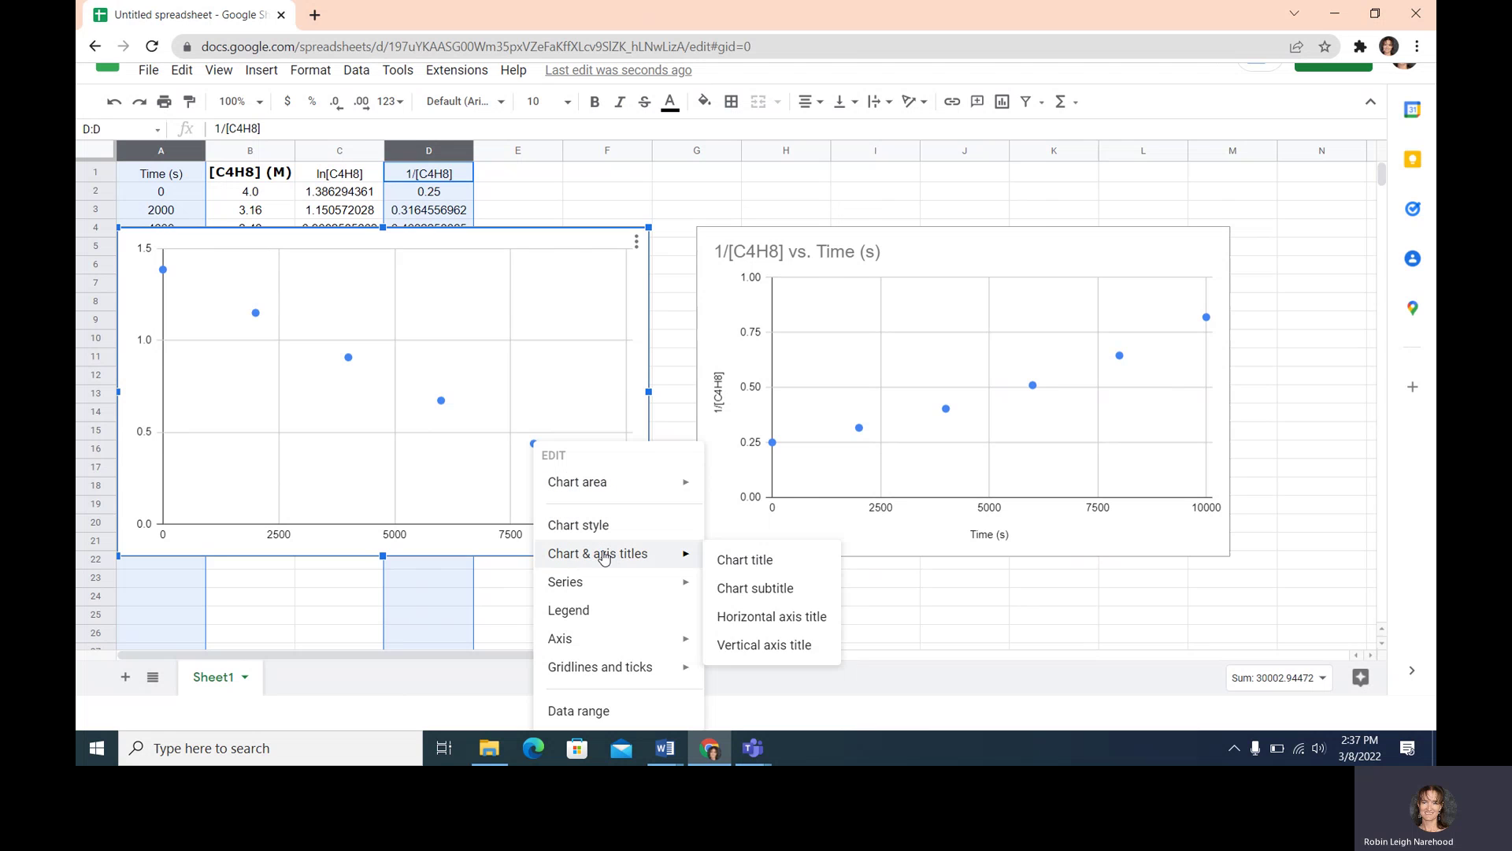
mouse_move(598, 583)
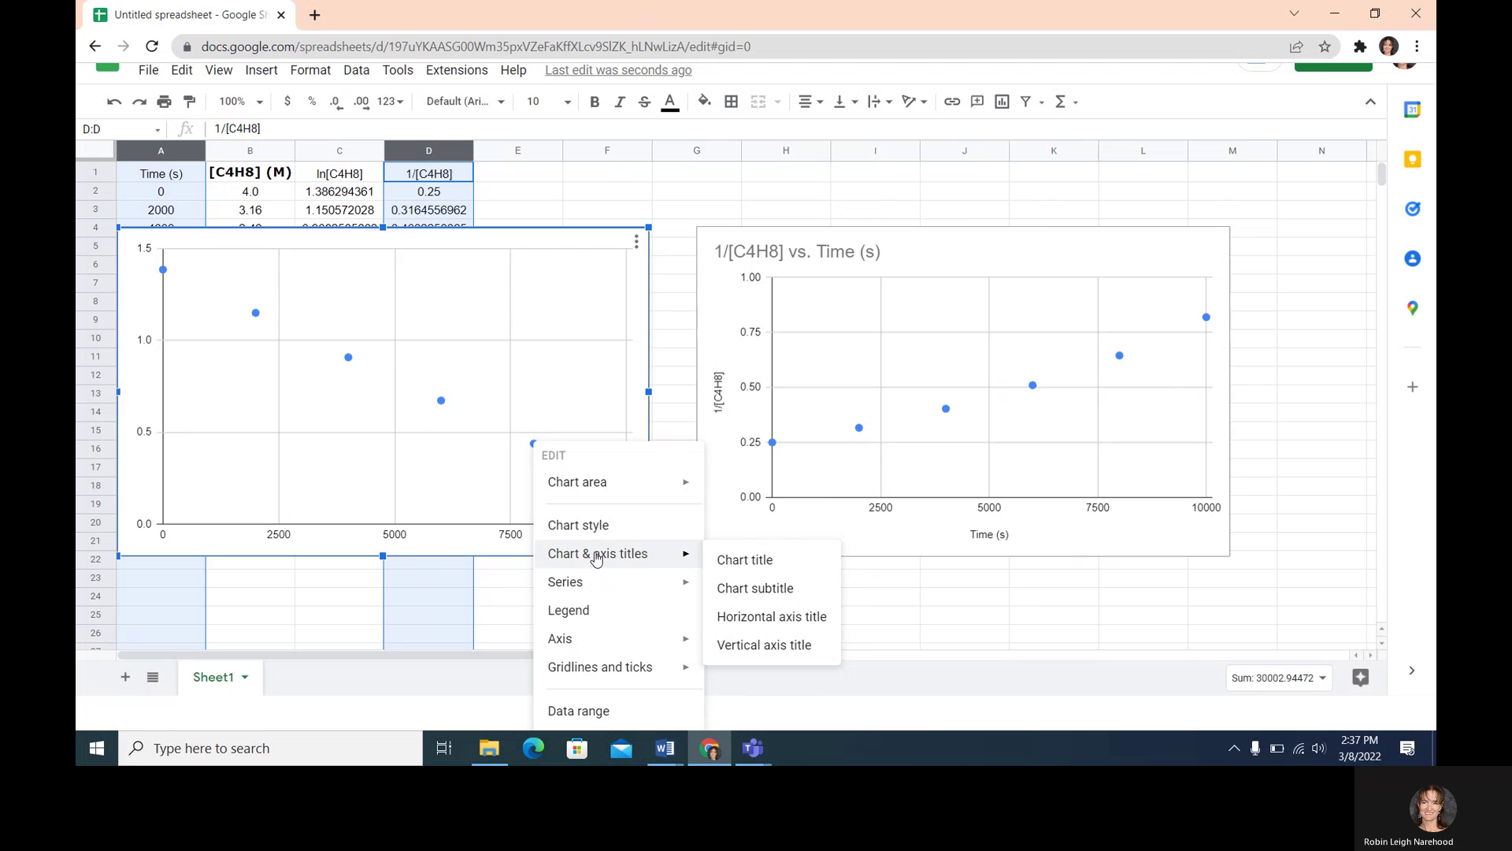
mouse_move(598, 644)
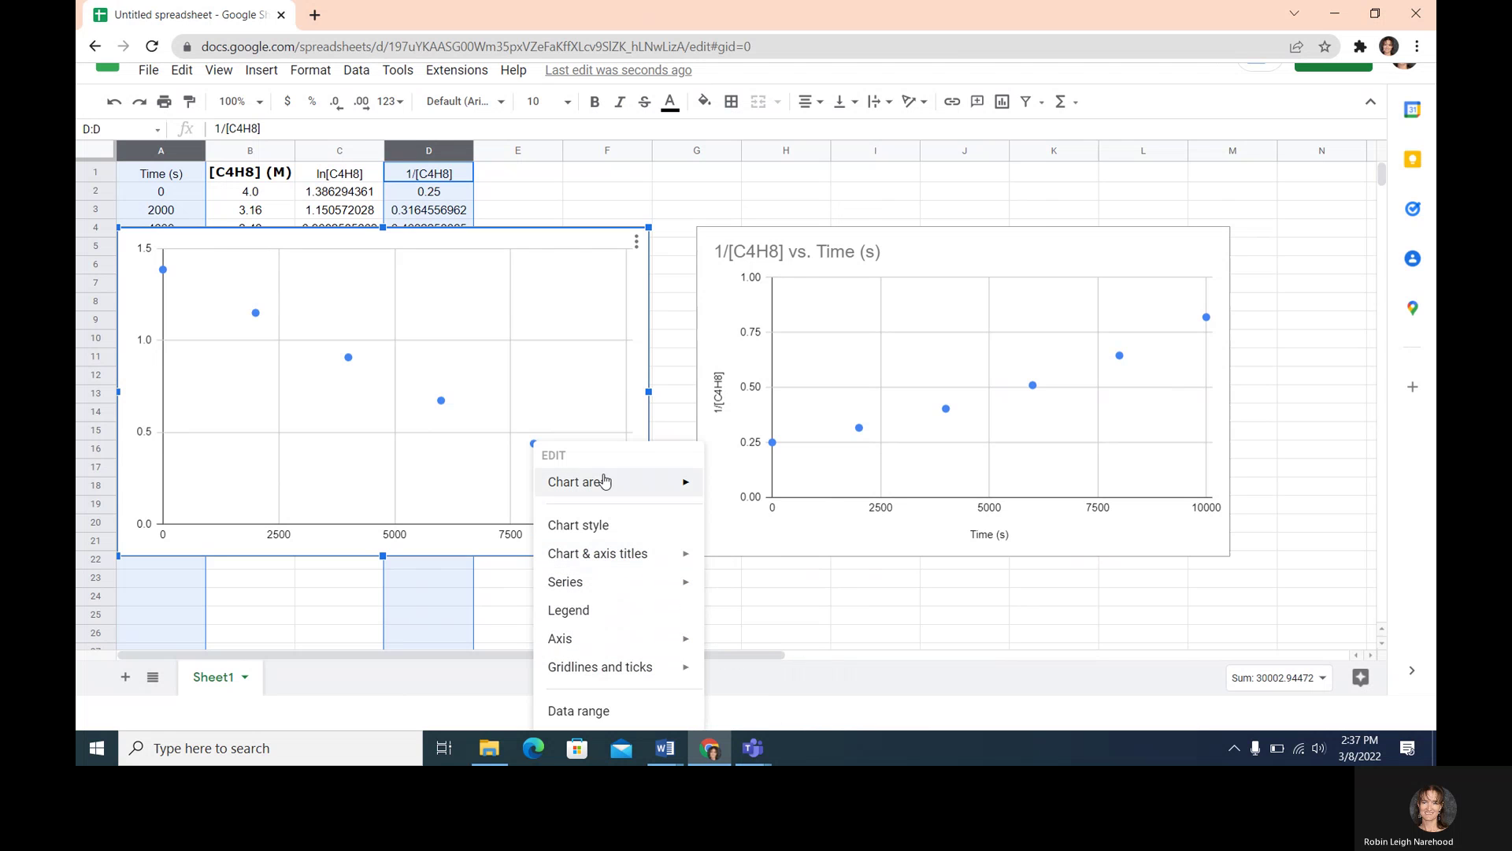
mouse_move(604, 482)
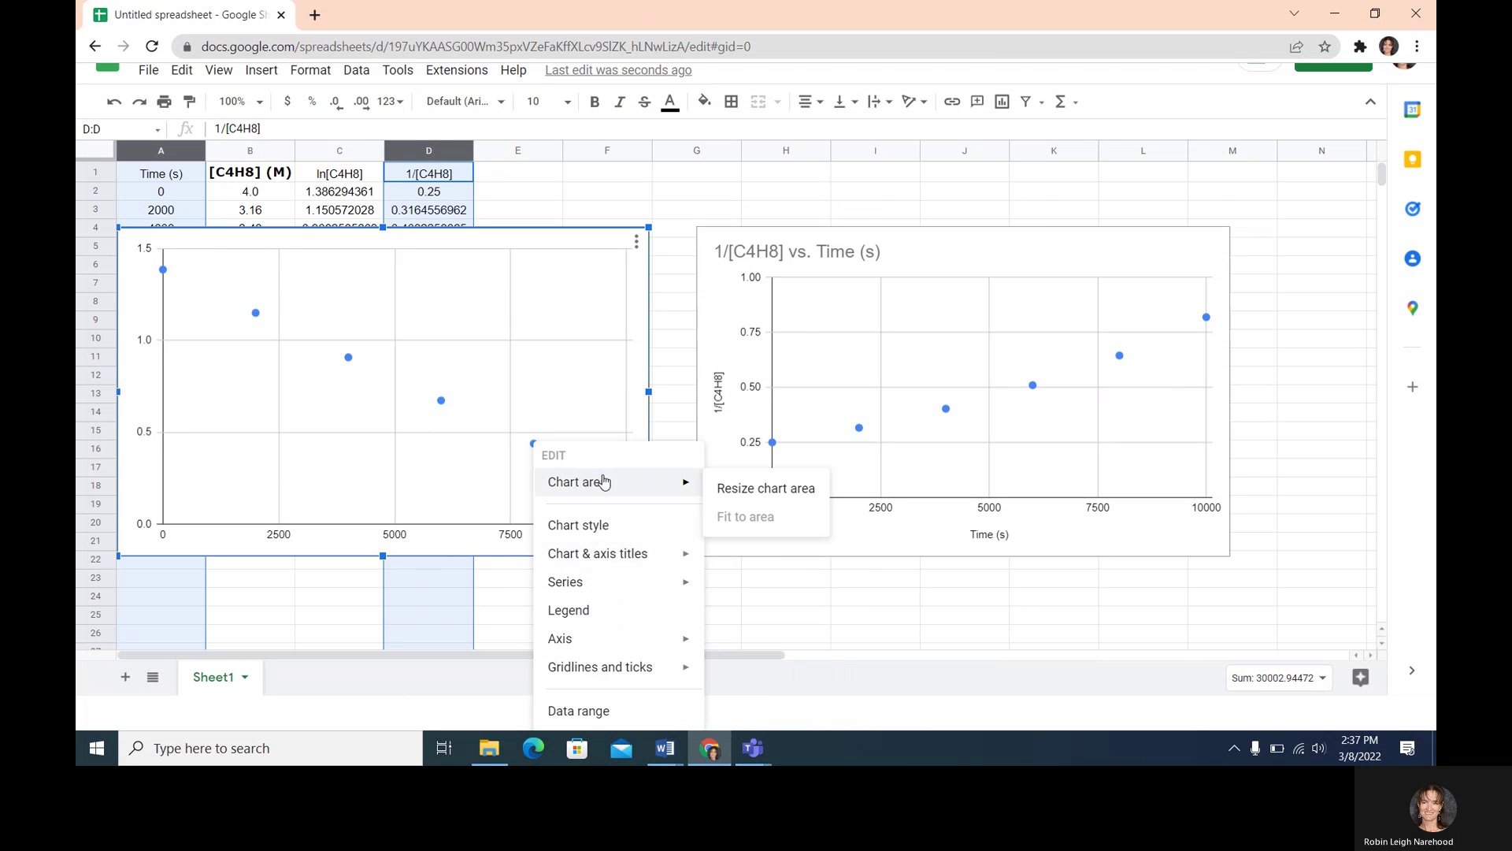
click(442, 405)
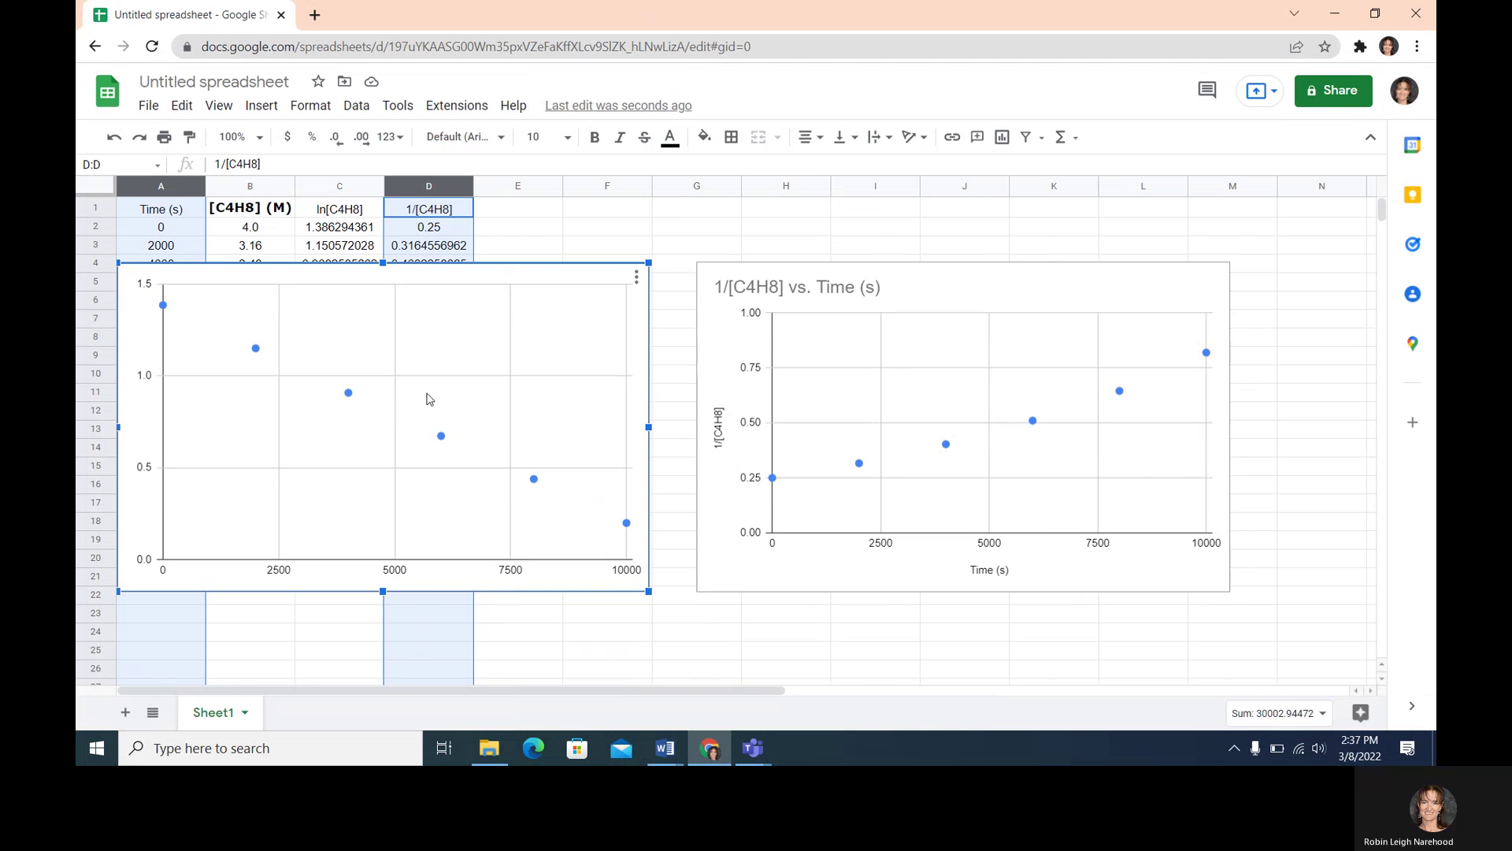
click(356, 107)
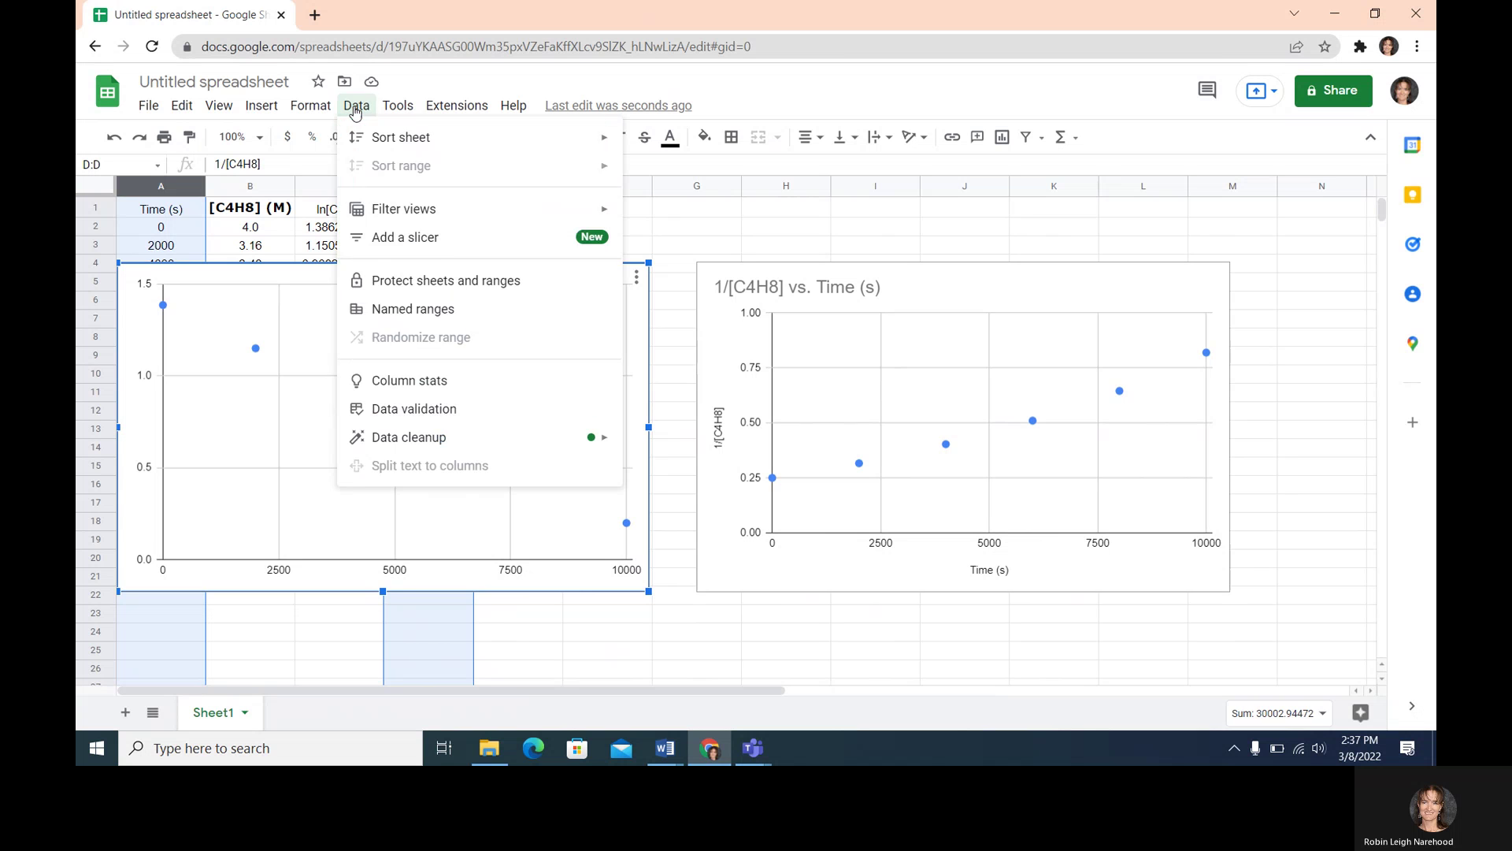
mouse_move(398, 108)
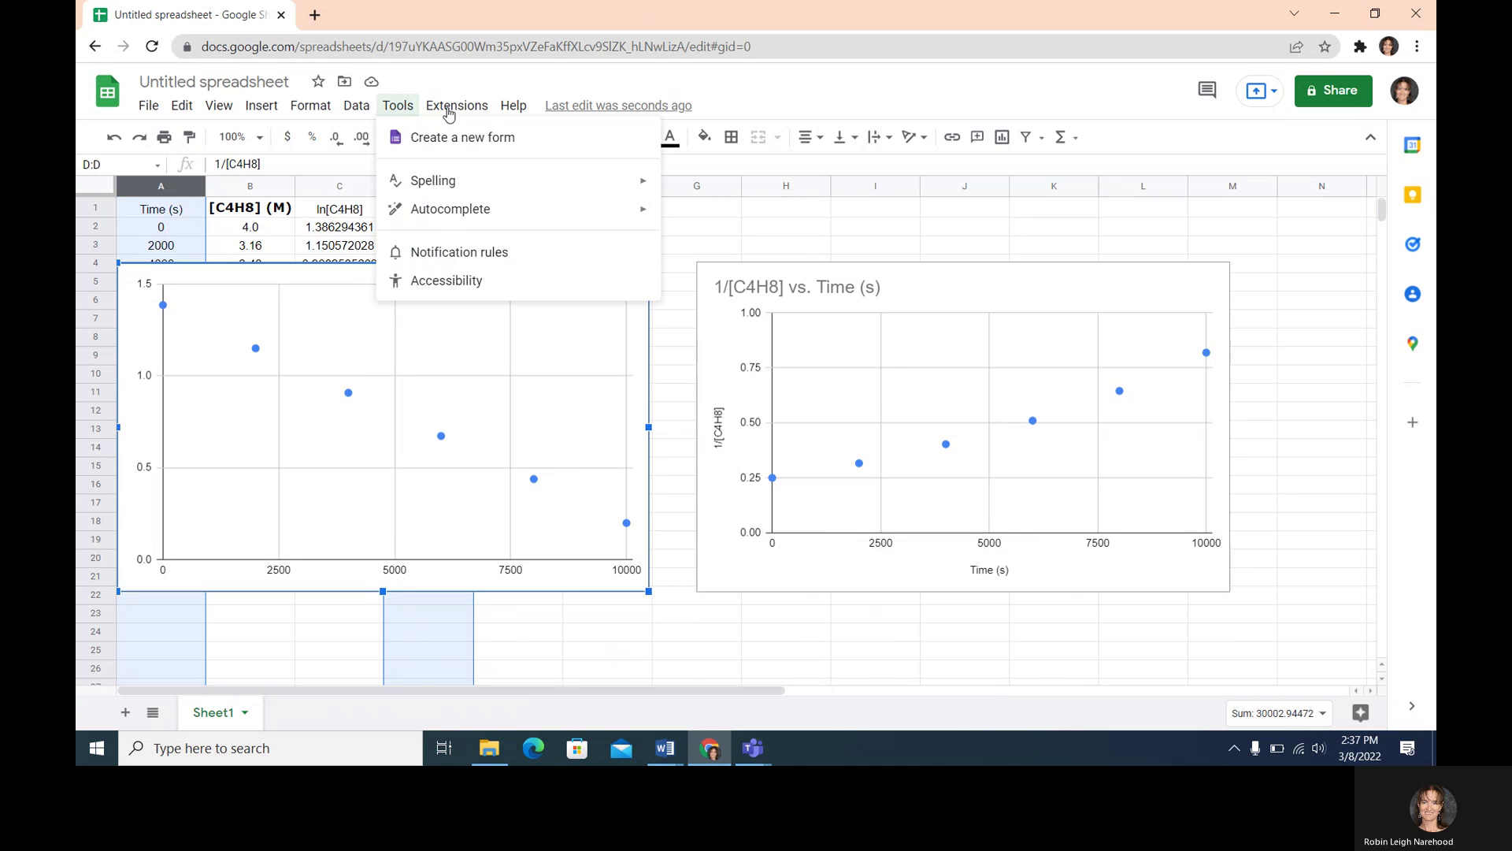
mouse_move(351, 403)
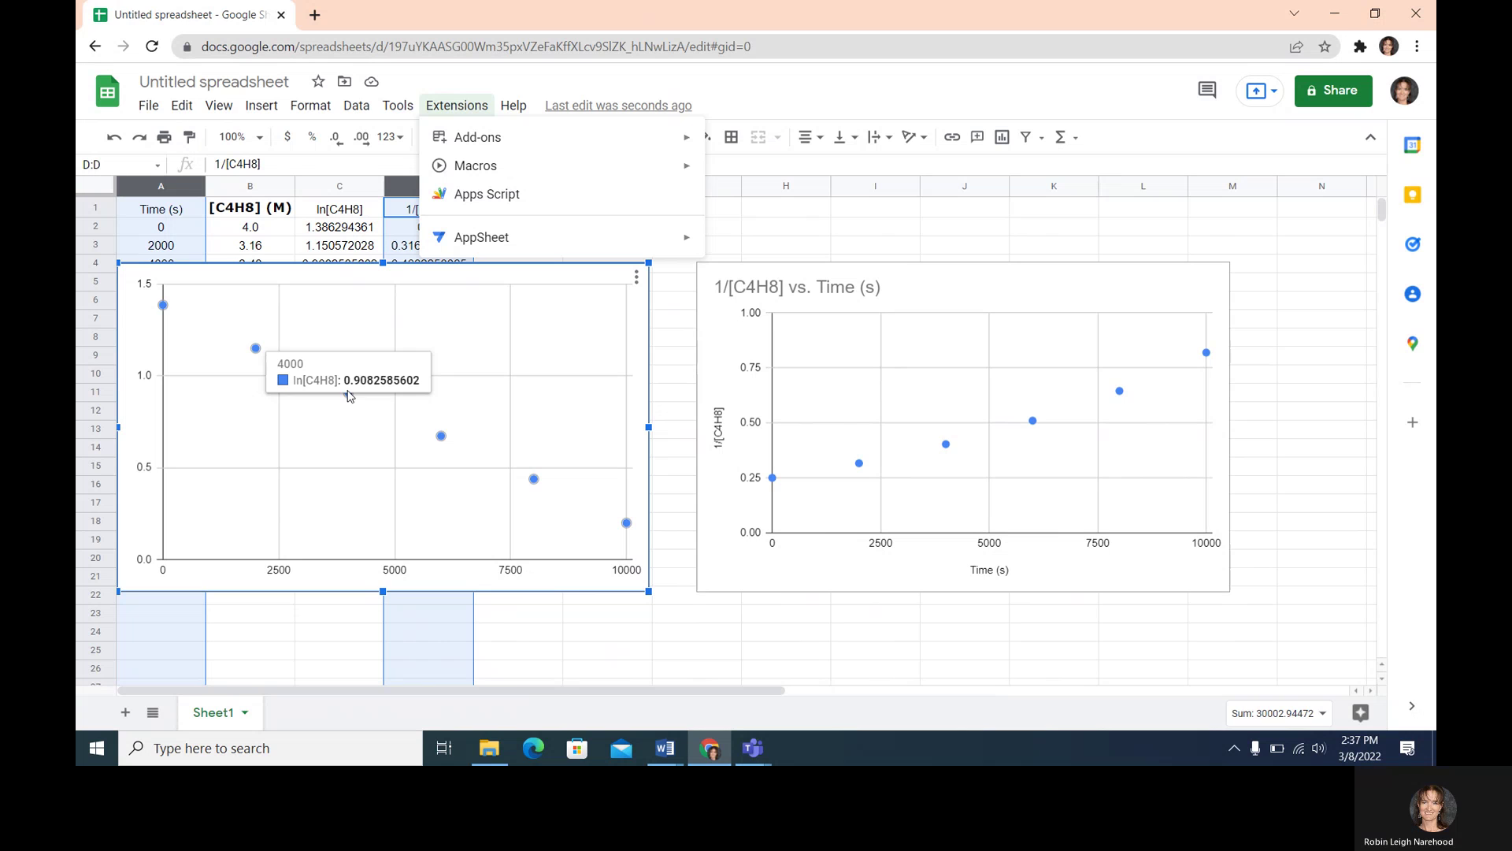
- Add a linear trendline to the 1/[C4H8] series in its chart and close the chart editor
click(864, 464)
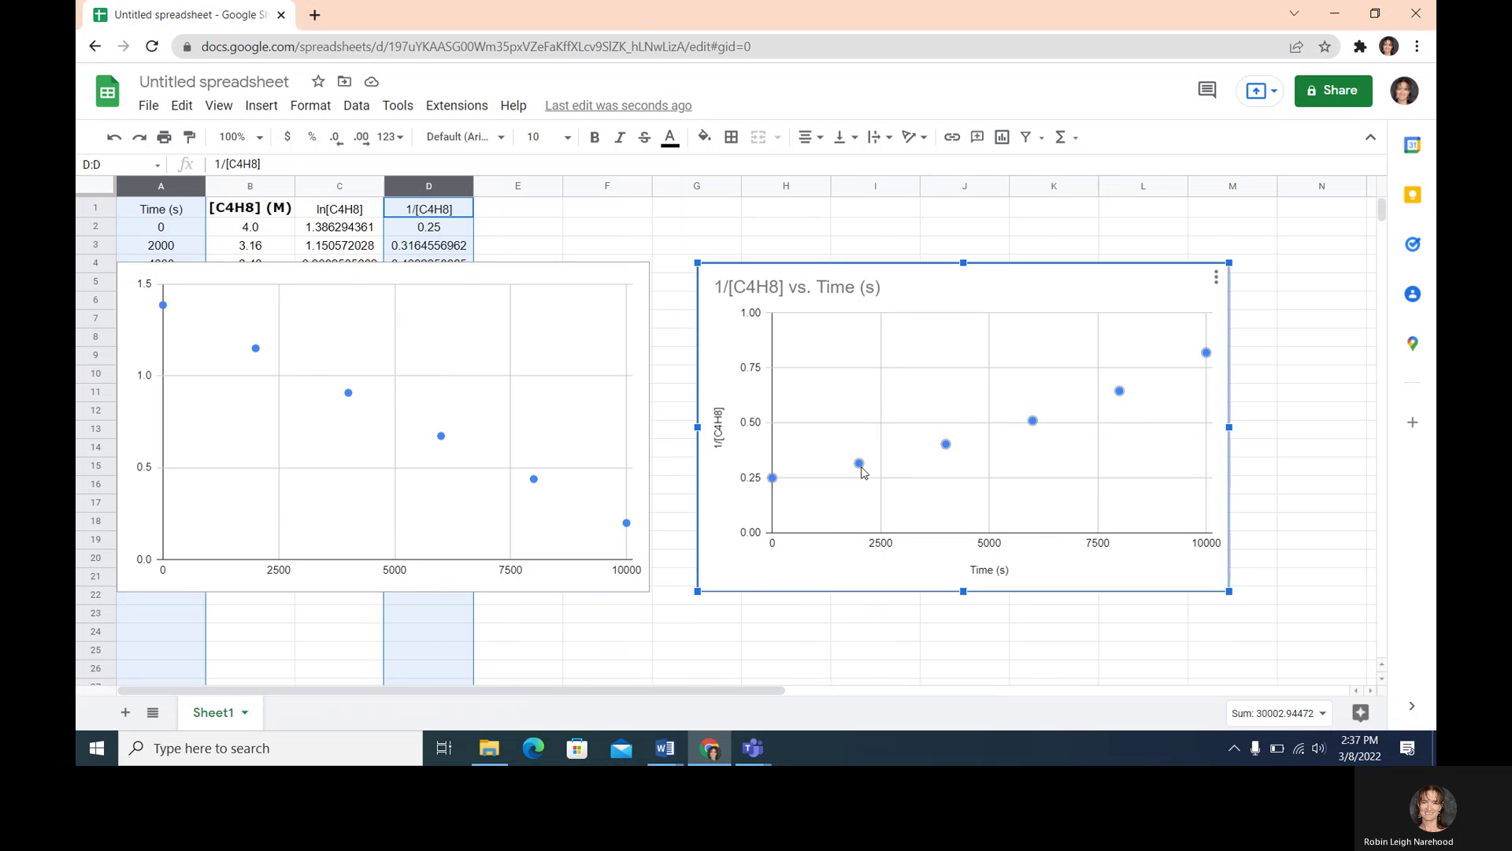
double_click(860, 467)
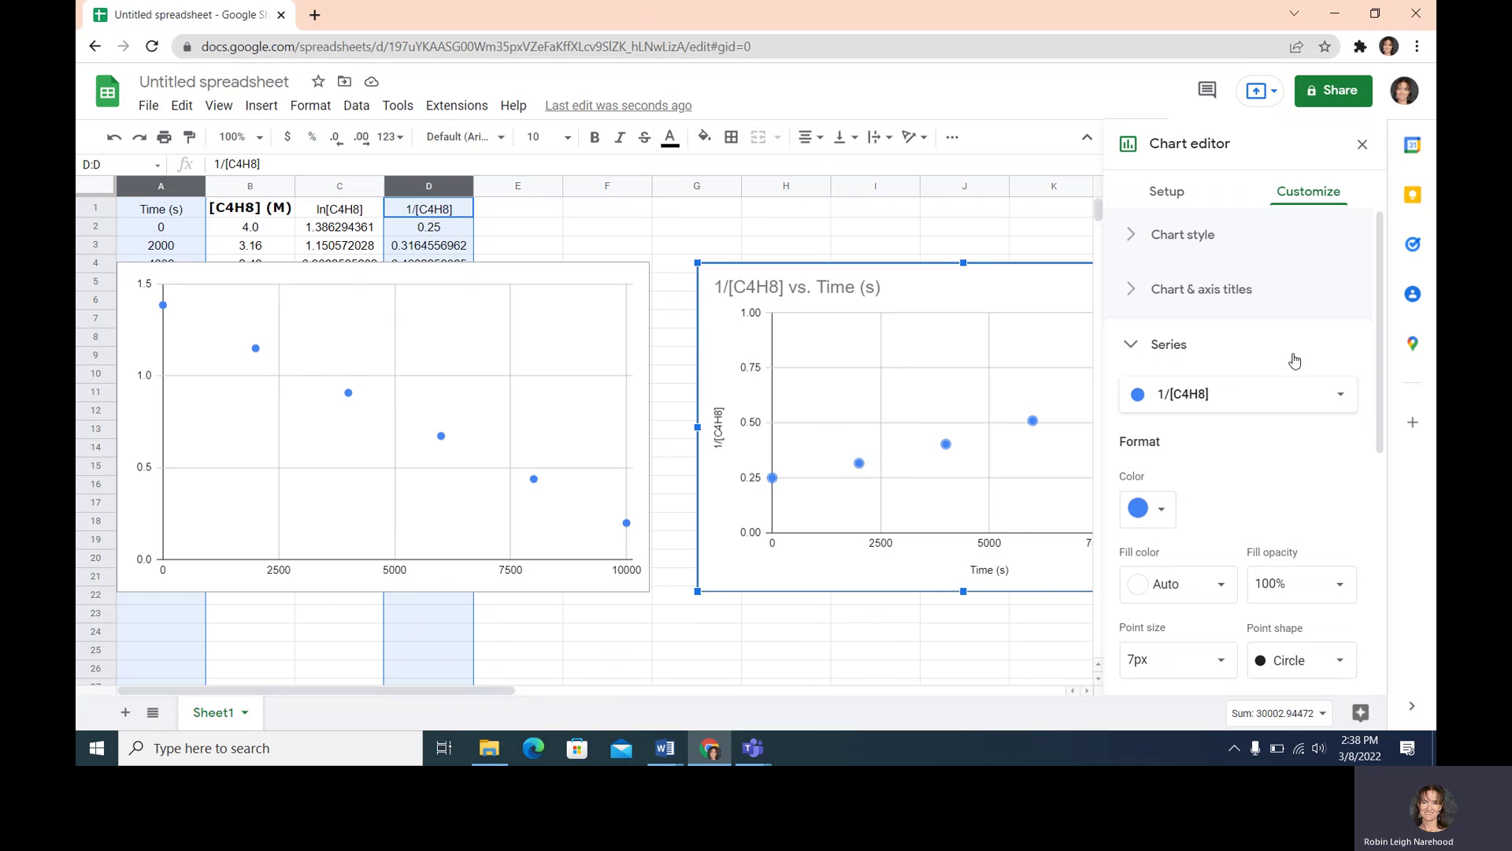
drag(1379, 298, 1392, 513)
click(1128, 497)
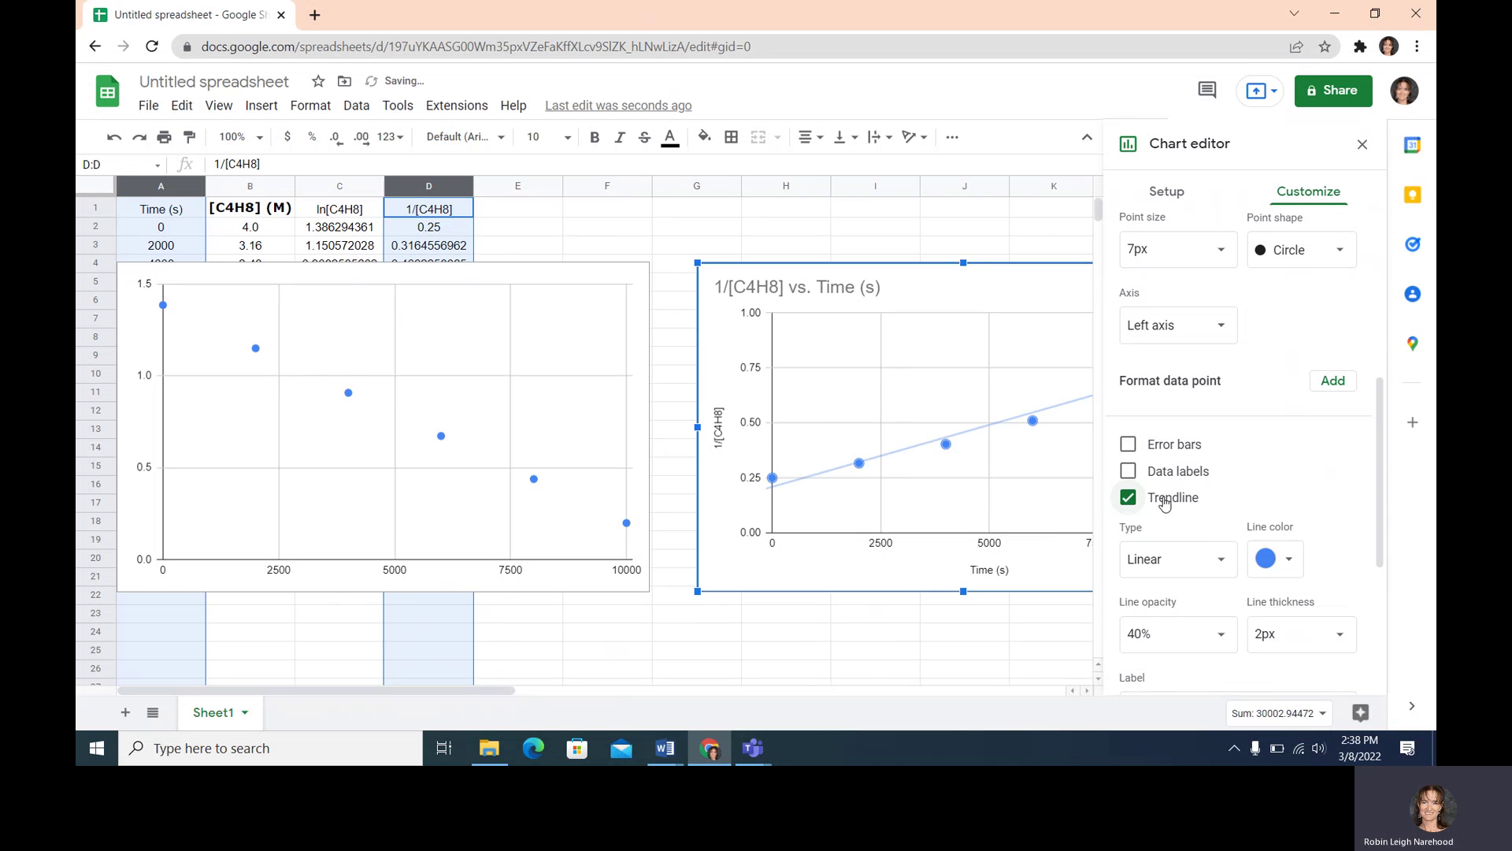
click(977, 479)
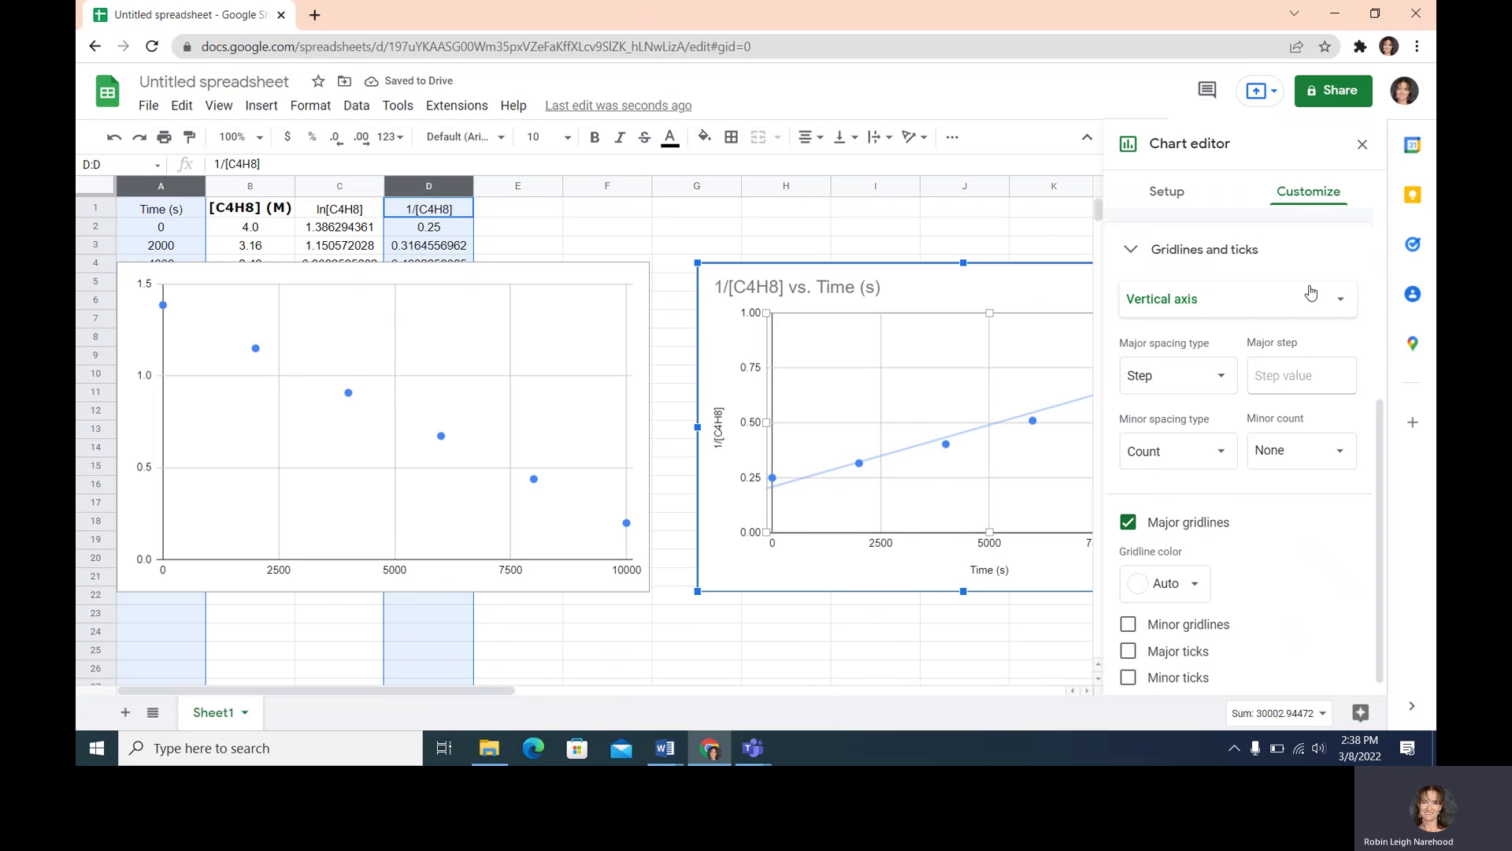
click(1372, 159)
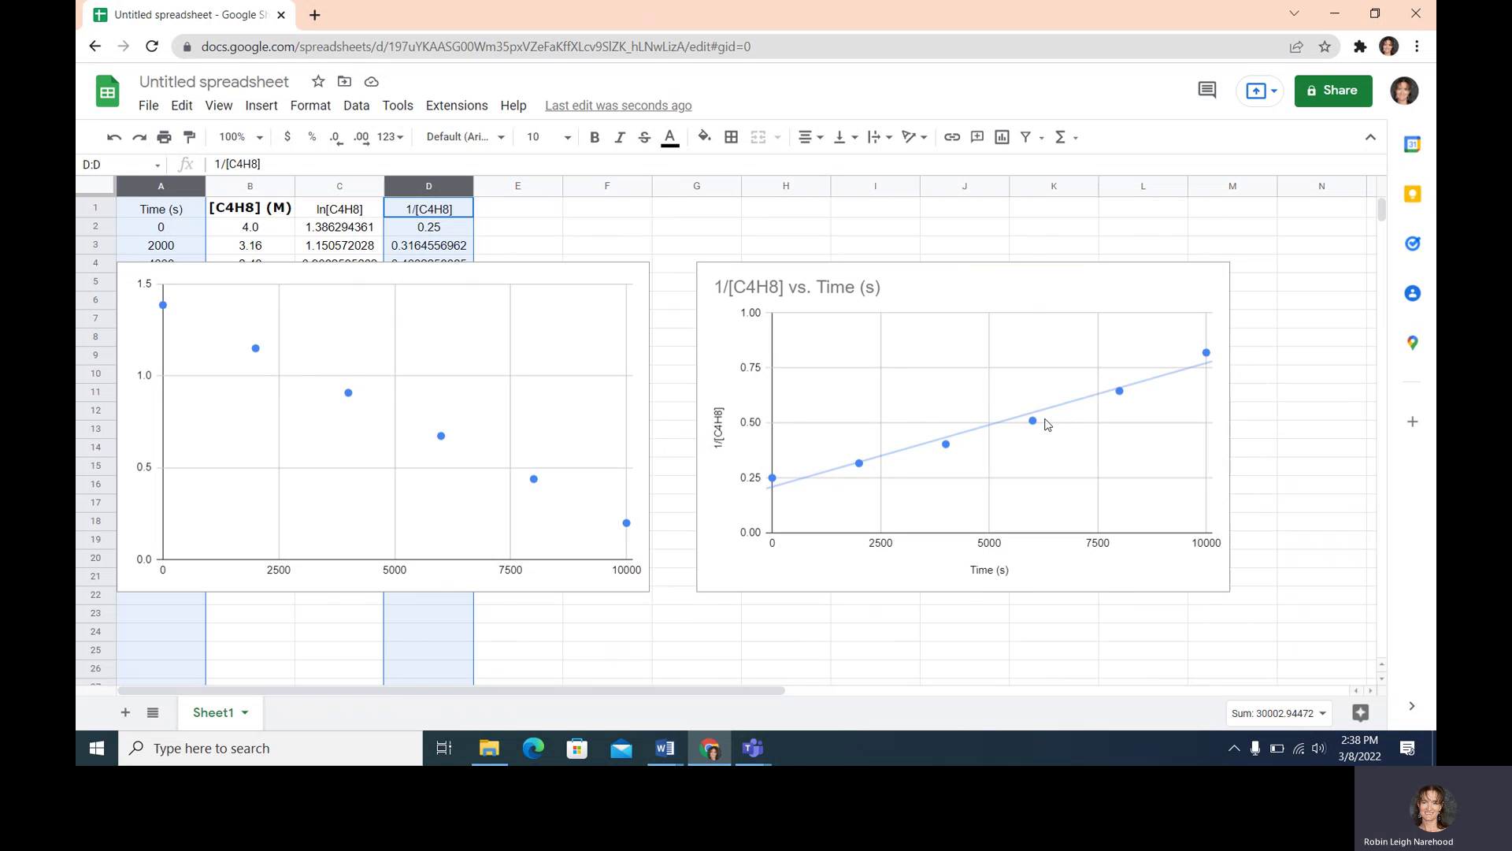
- Add a linear trendline to the ln[C4H8] series in the other scatter chart
double_click(534, 480)
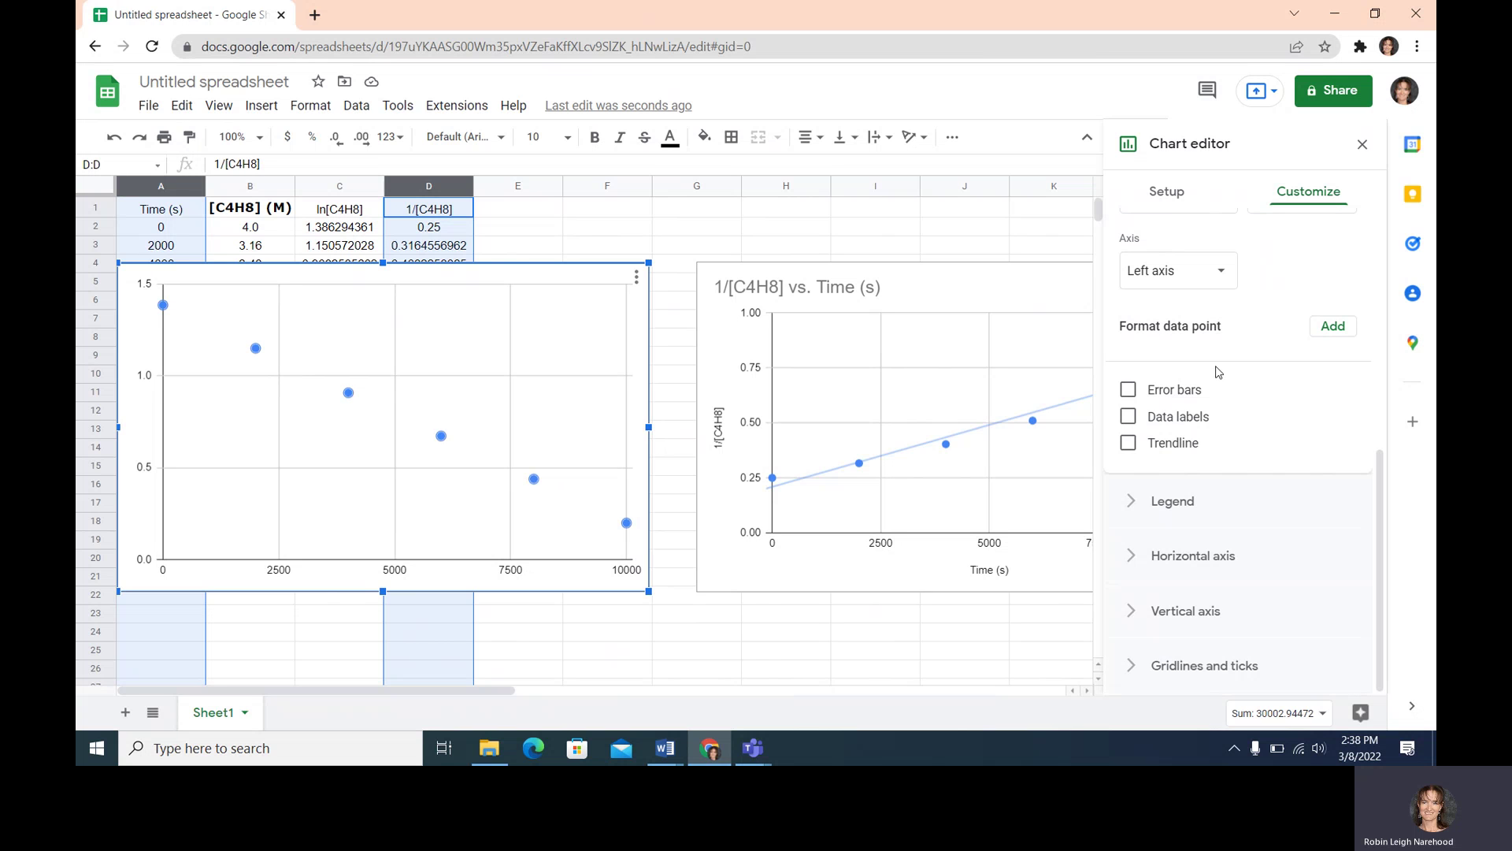
click(1128, 443)
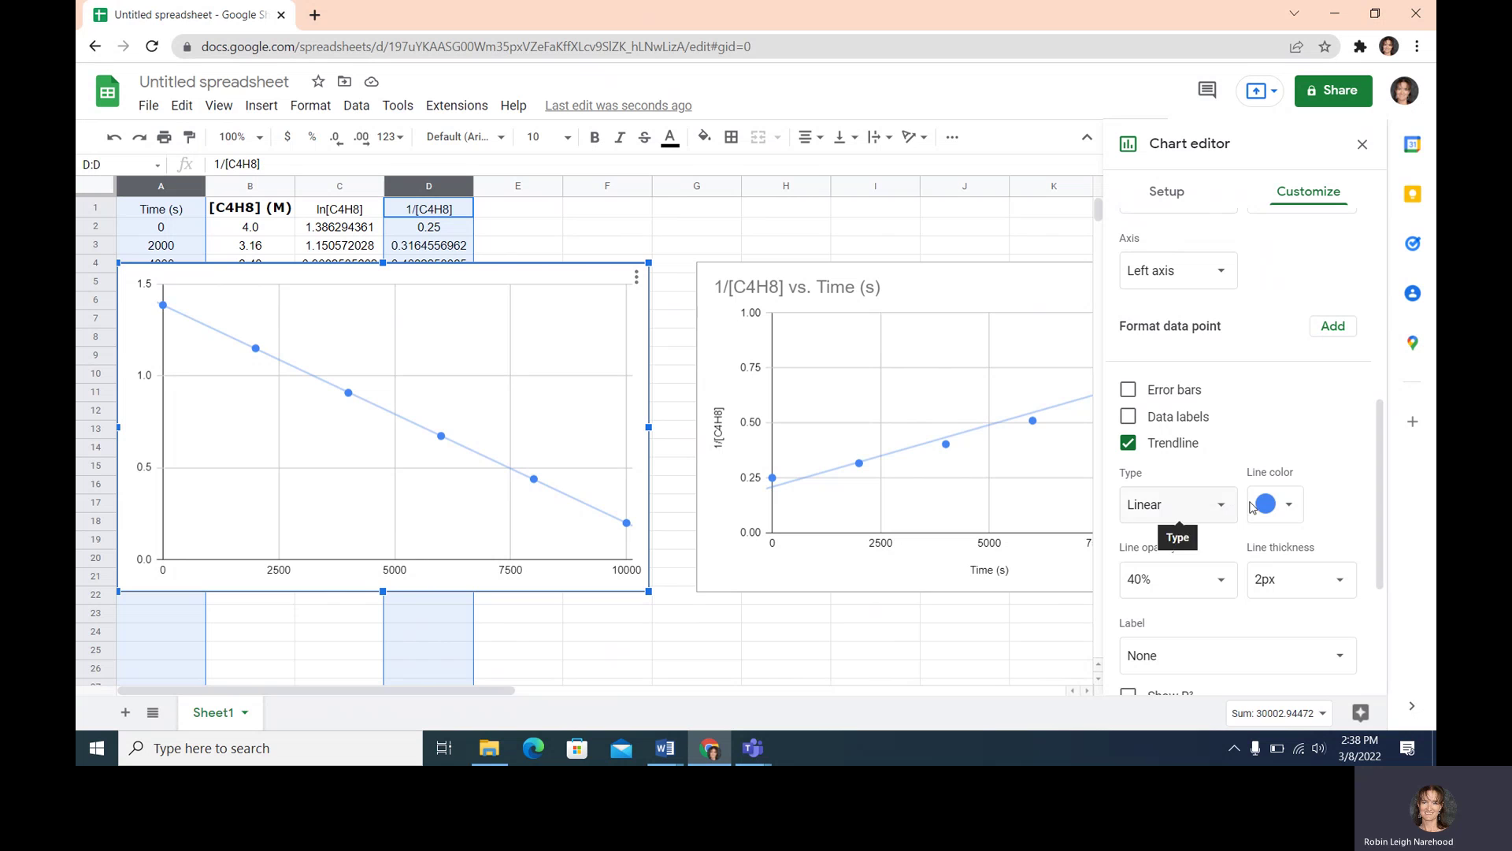
- Label the ln[C4H8] chart's linear trendline with its equation
click(1266, 534)
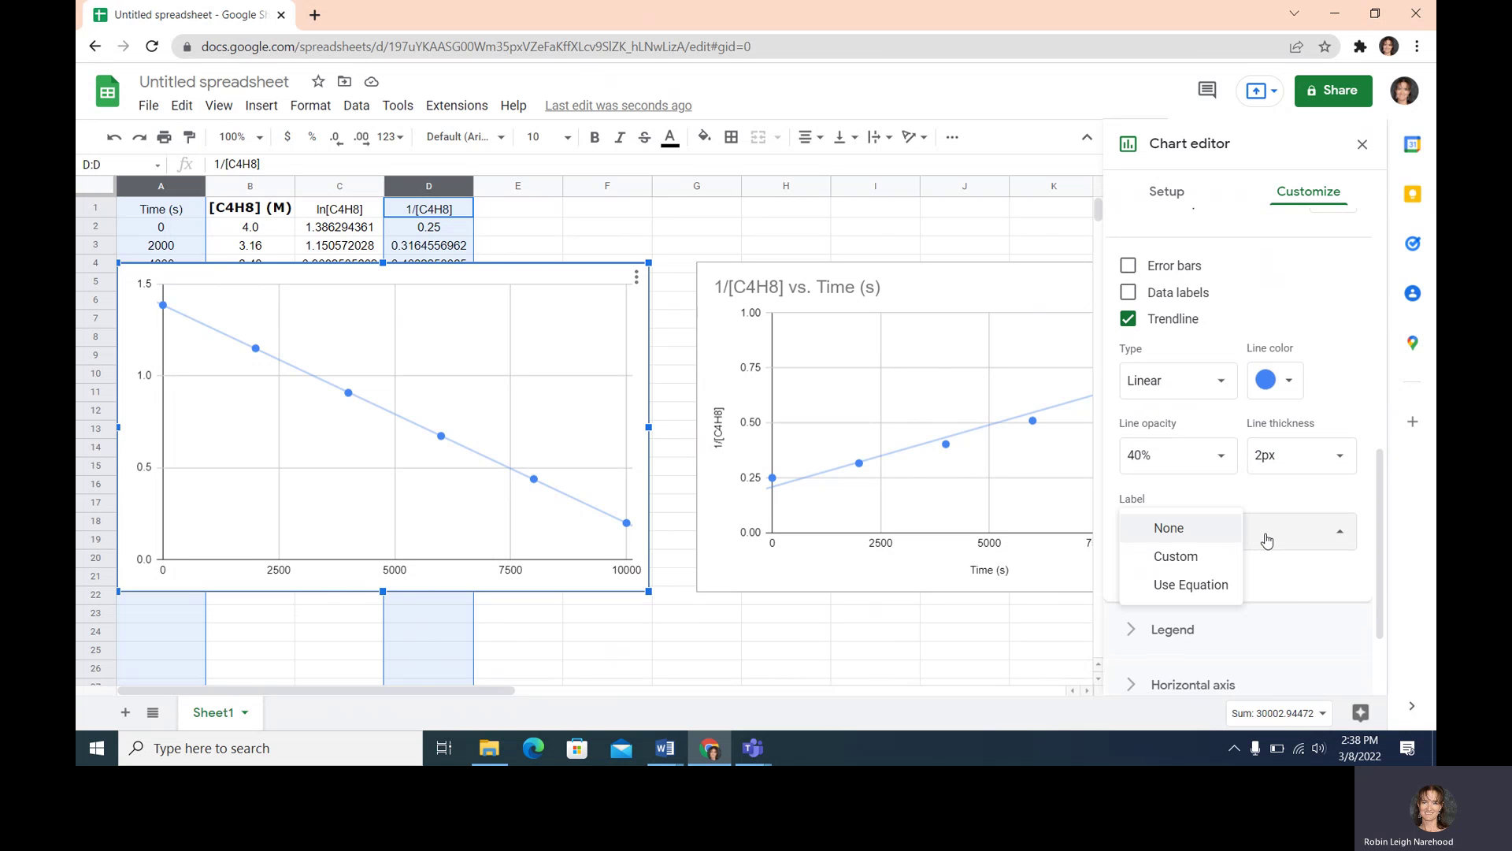
click(1209, 587)
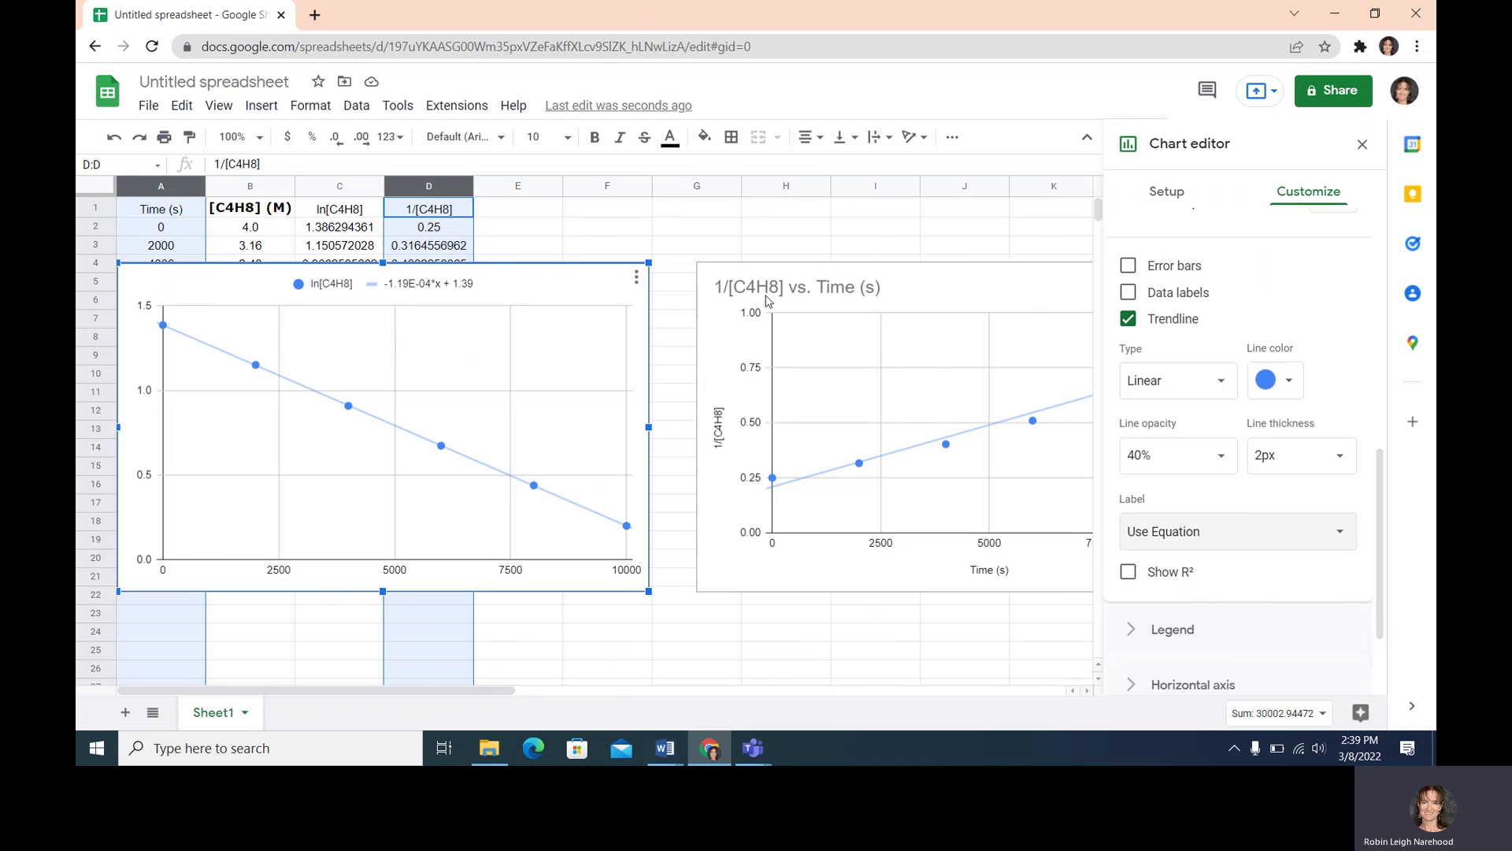
- Delete the 1/[C4H8] vs. Time chart and select the remaining ln[C4H8] chart
click(951, 283)
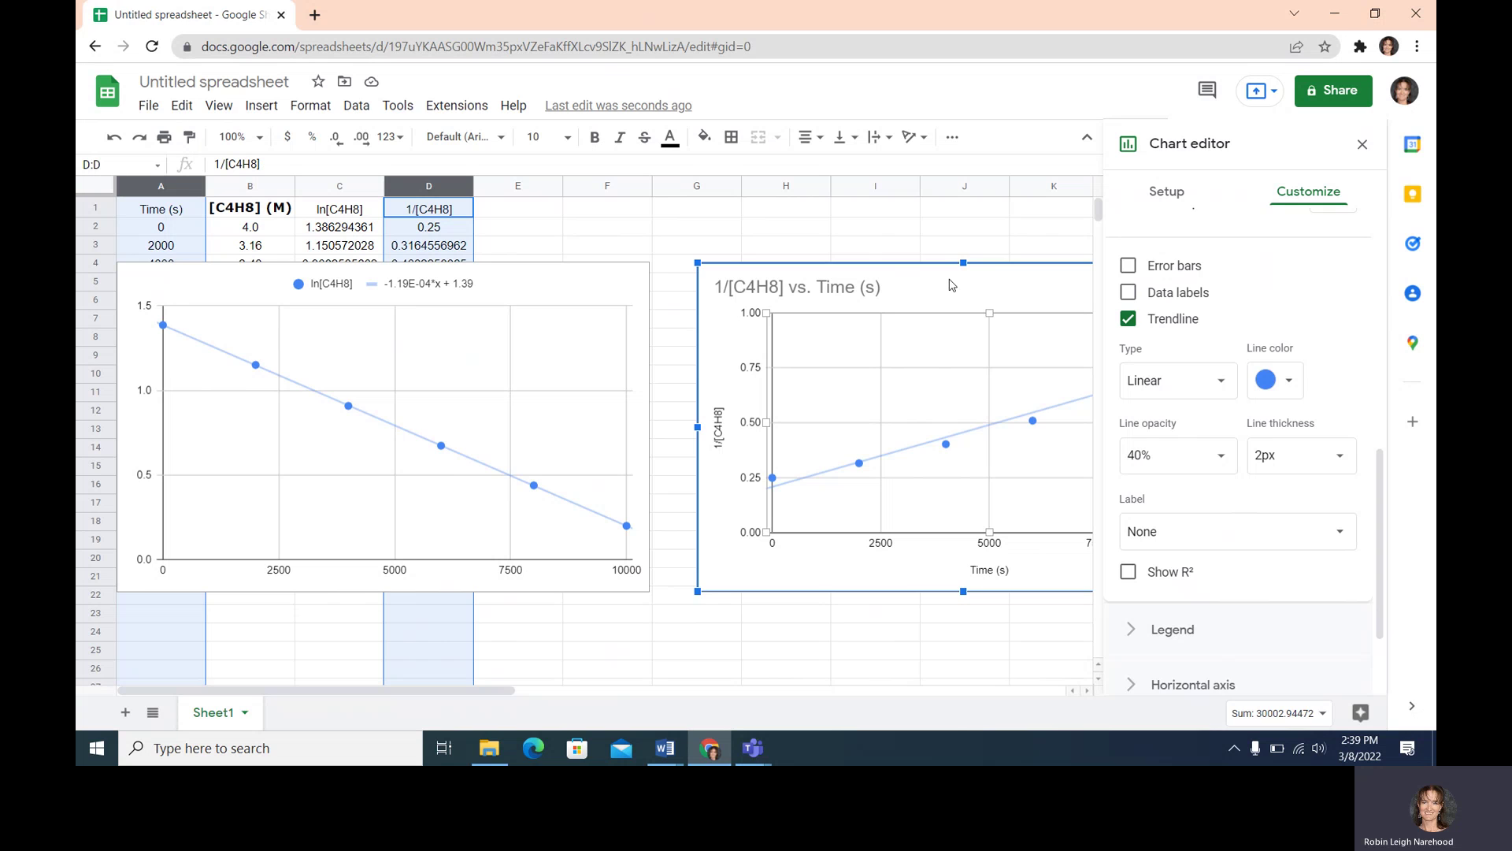
key(Delete)
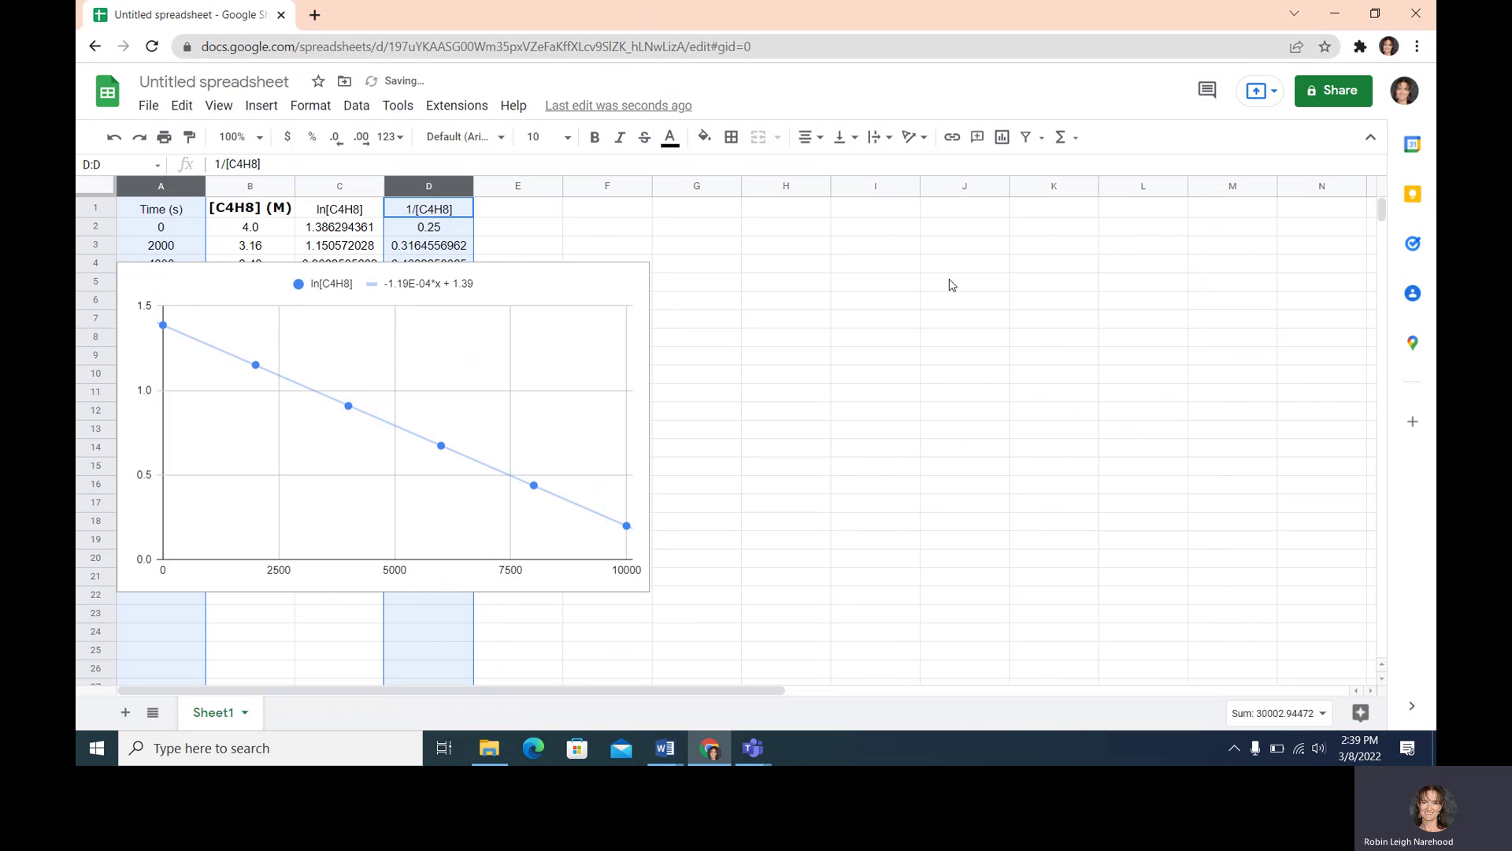
click(538, 272)
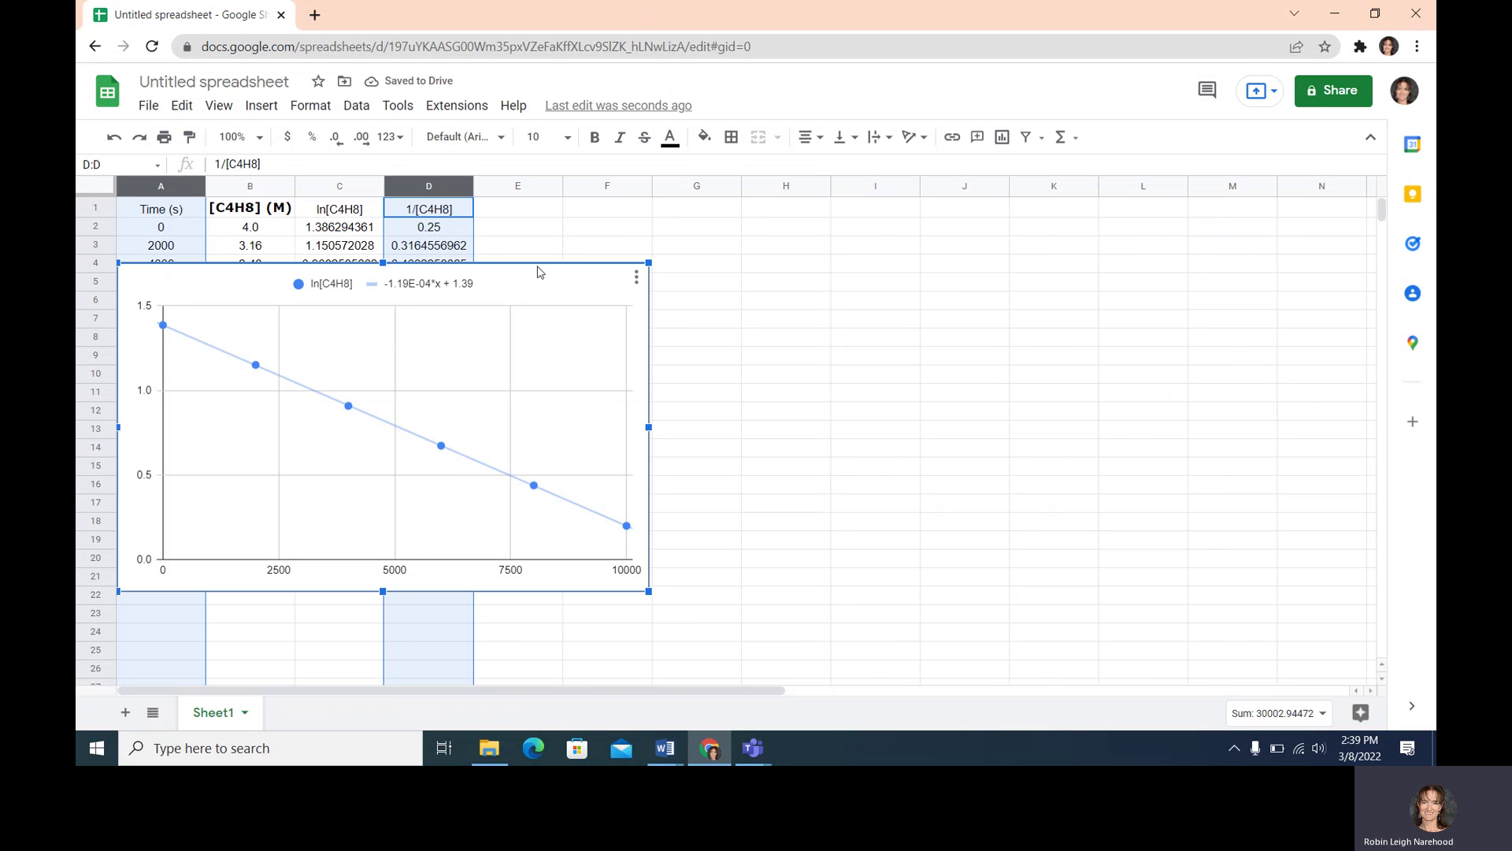
- Restore the spreadsheet window from full screen and place it at full height beside the Word instructions
click(1366, 15)
drag(783, 31, 1408, 16)
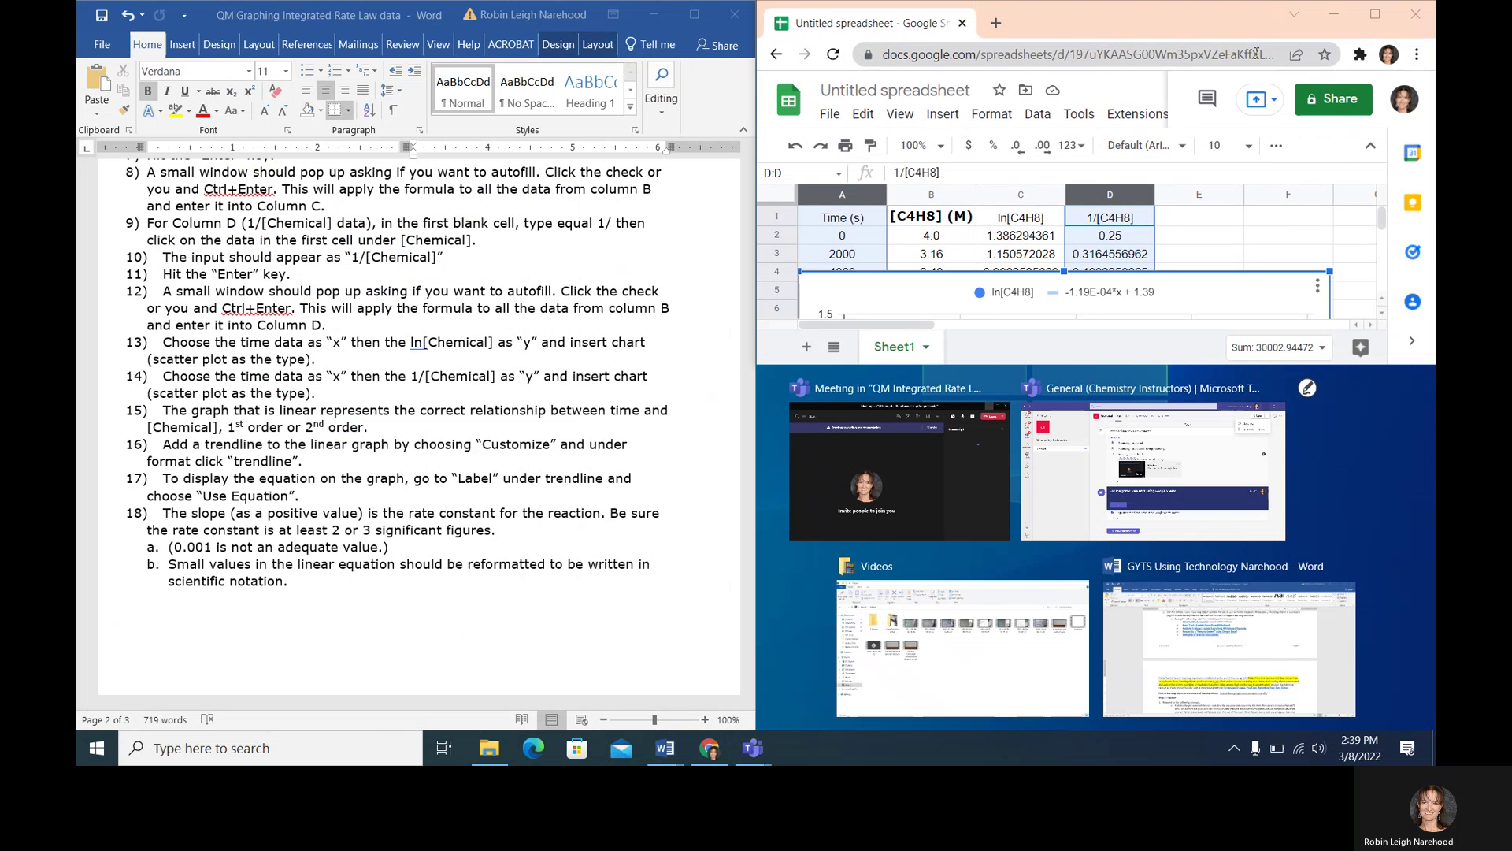
click(1054, 363)
drag(1046, 370, 1062, 729)
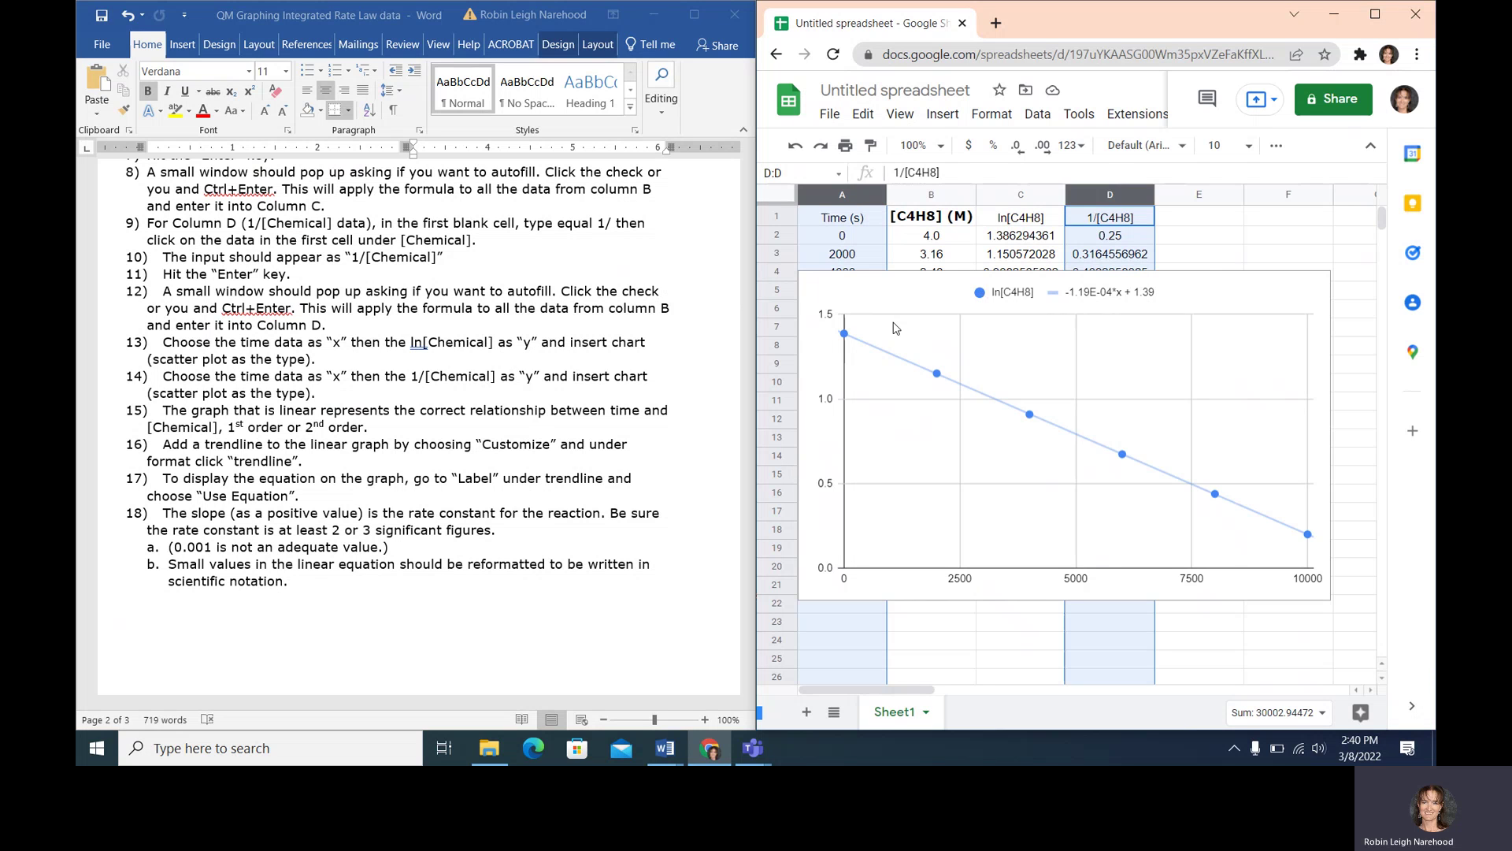
click(402, 551)
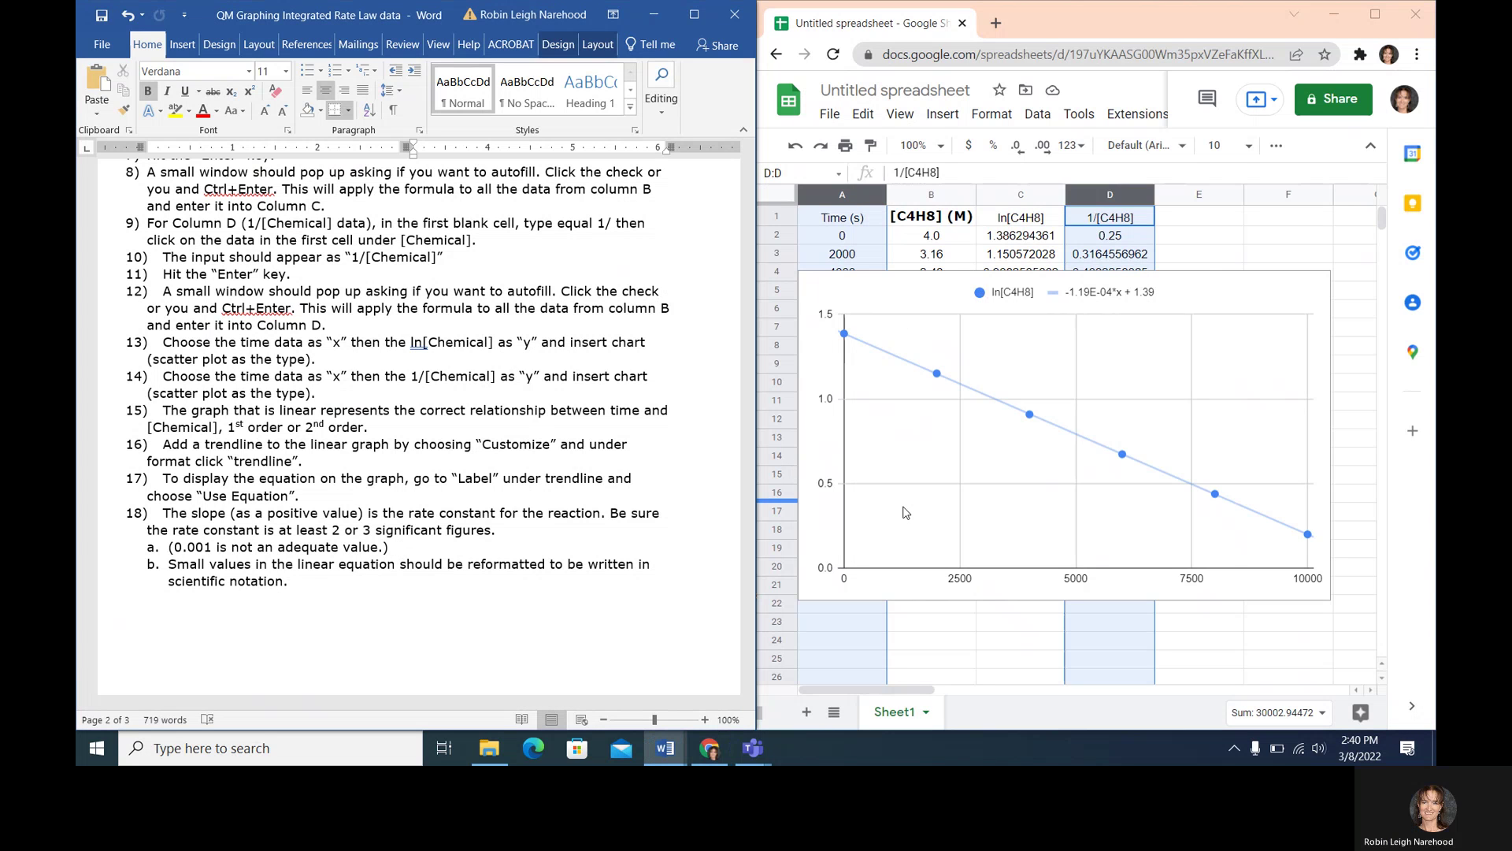
- Move the ln[C4H8] chart below the data table so that all the rows of data are uncovered
click(1170, 281)
drag(1171, 281, 1238, 396)
scroll(961, 236, down, 1)
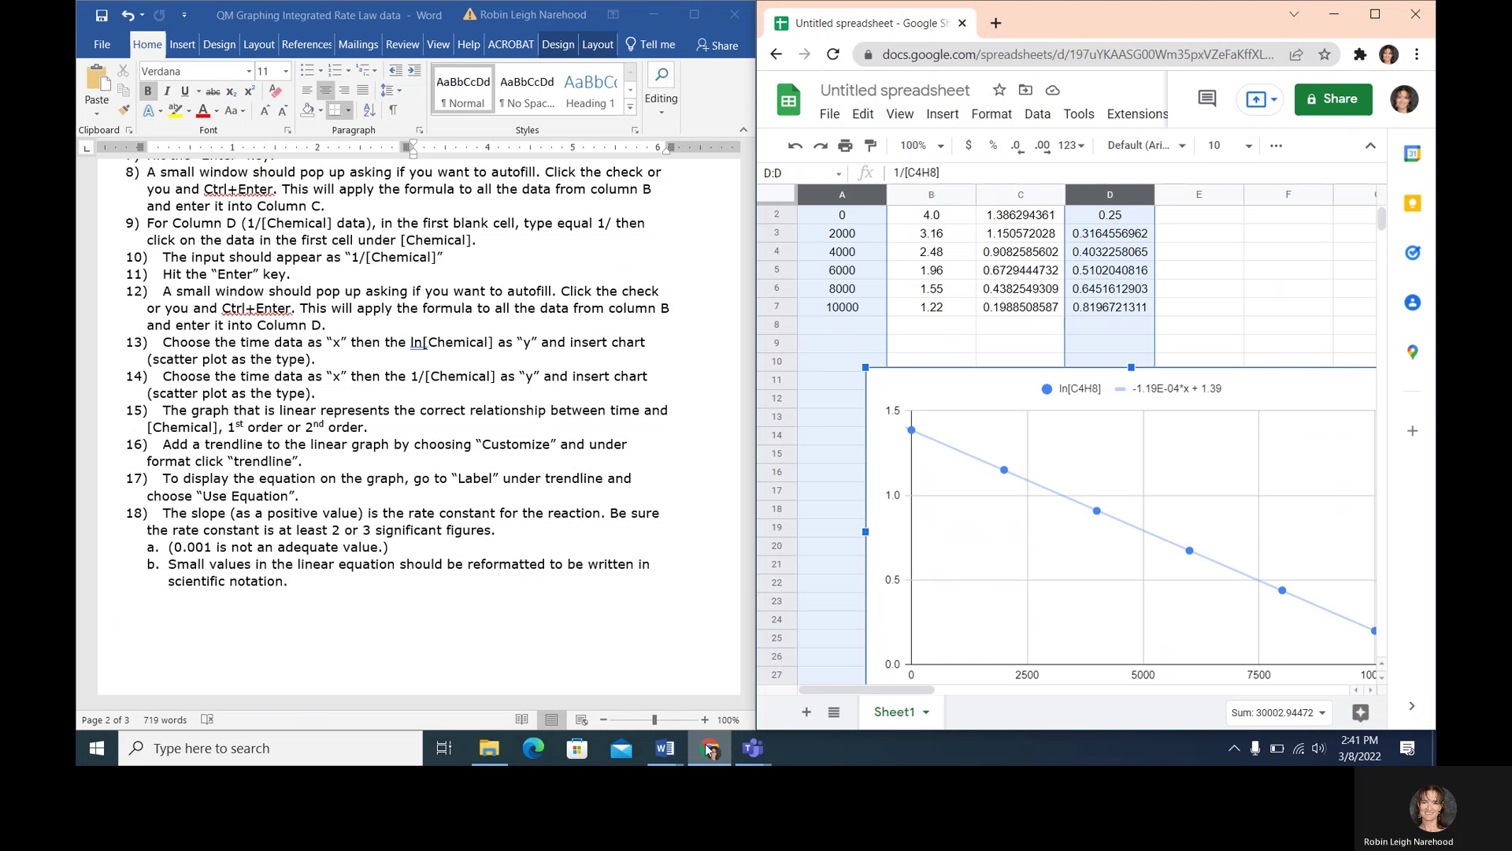
mouse_move(707, 744)
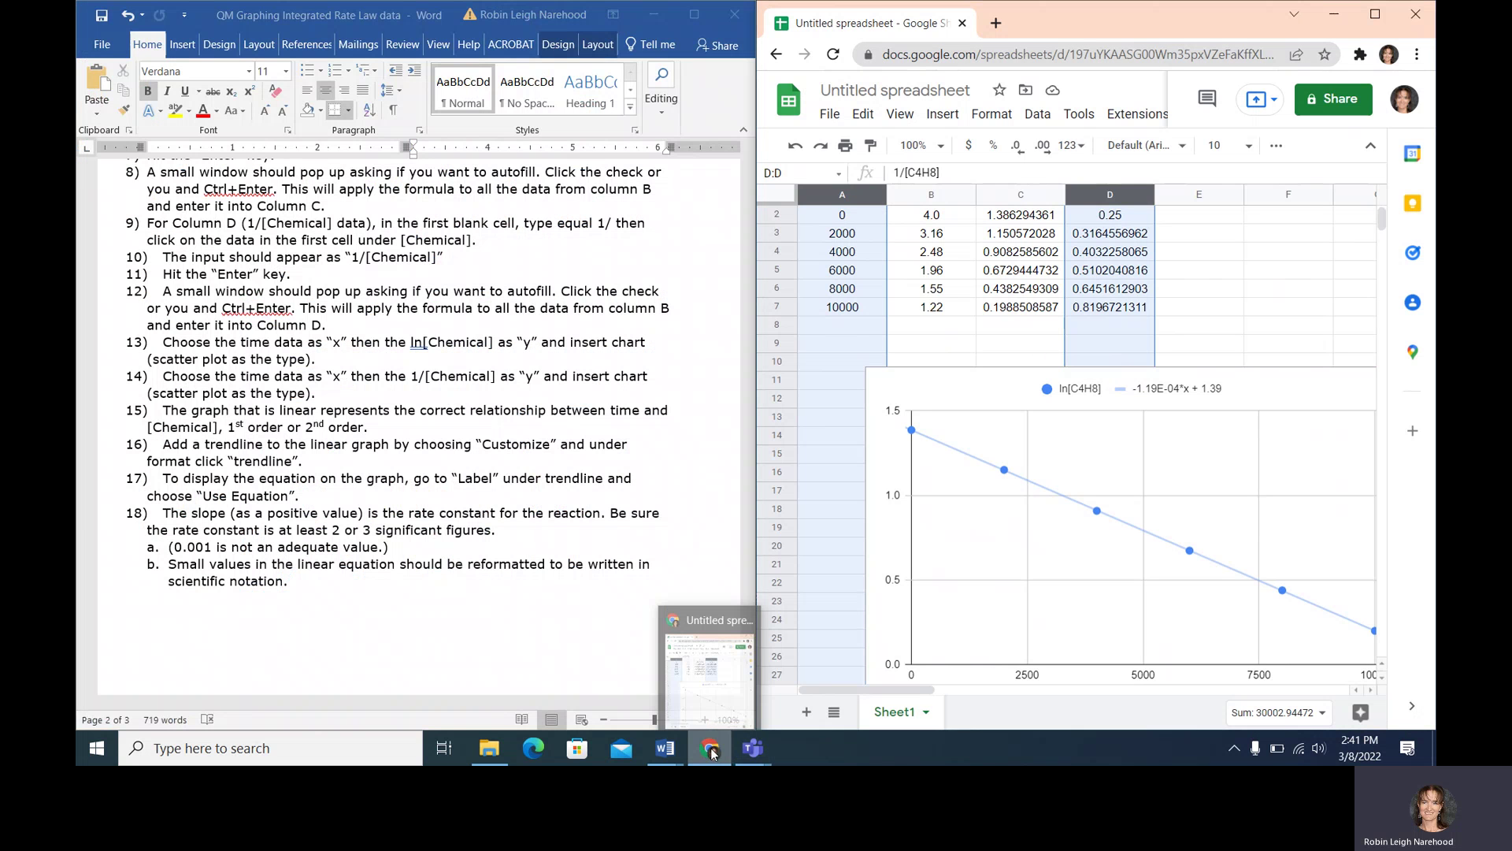
click(712, 752)
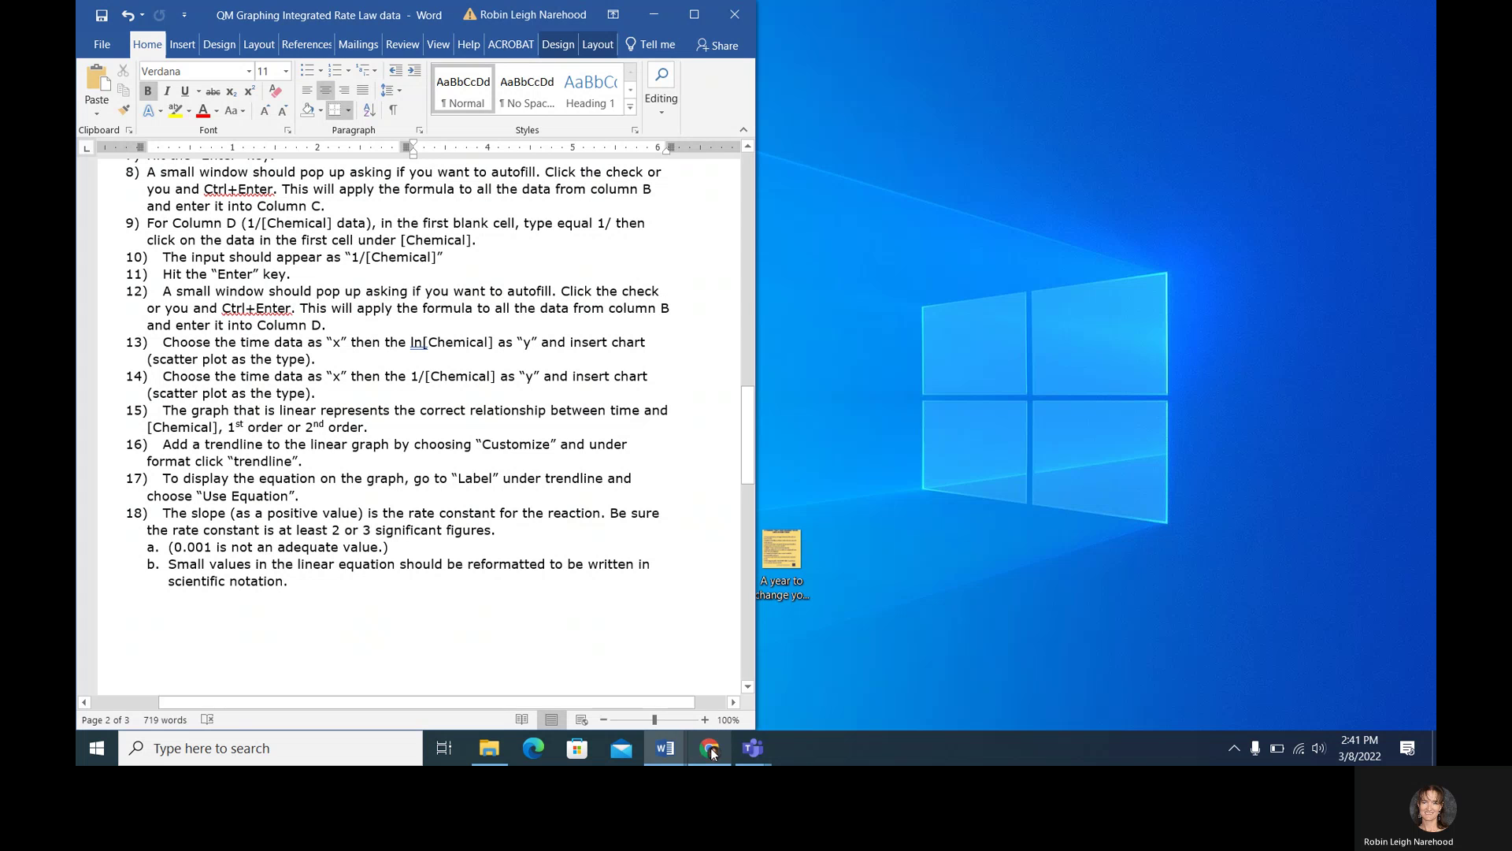
click(712, 752)
mouse_move(751, 748)
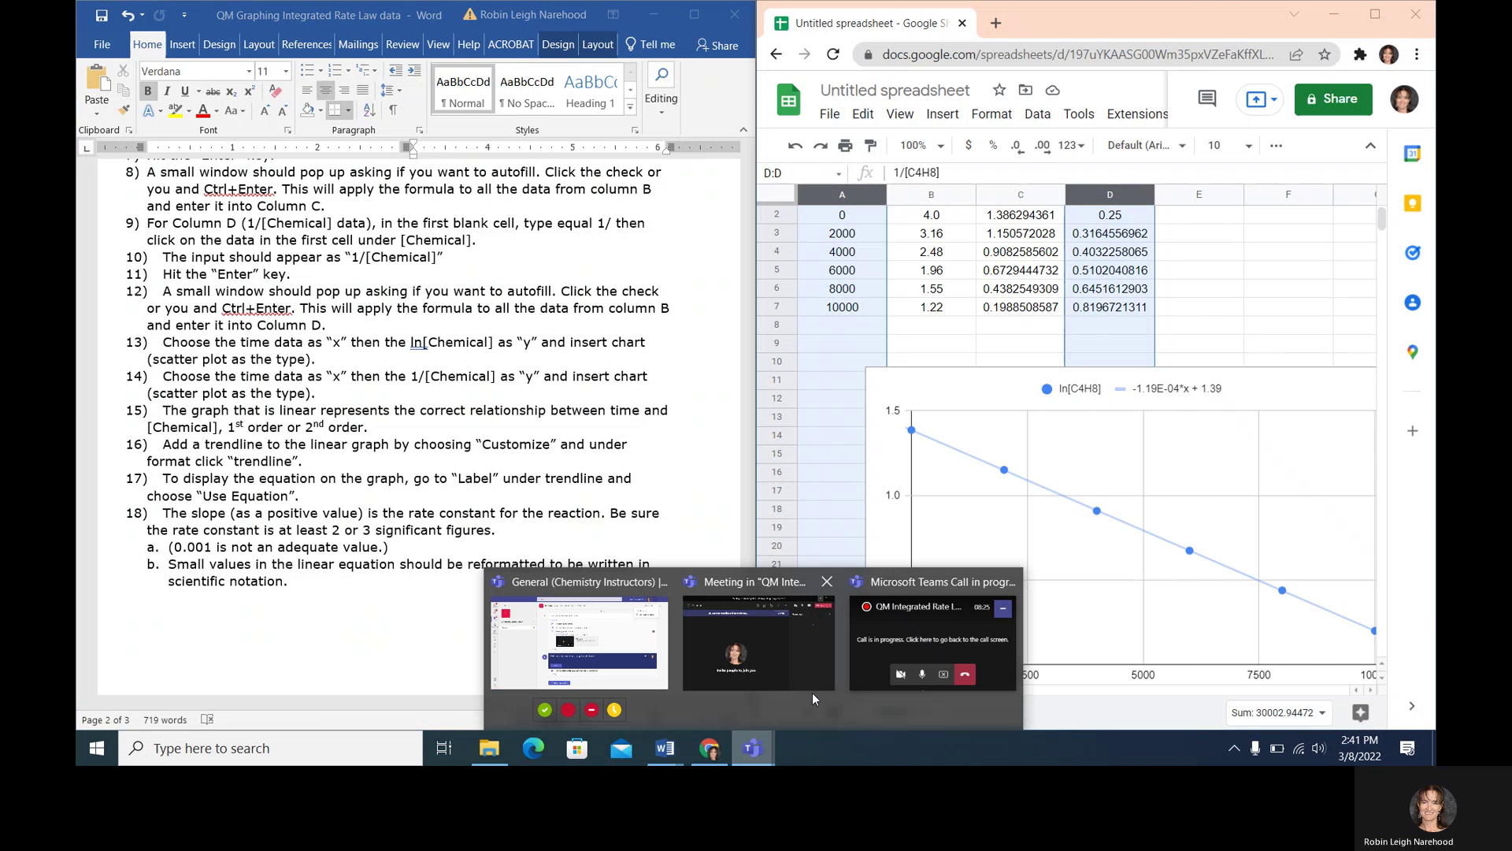